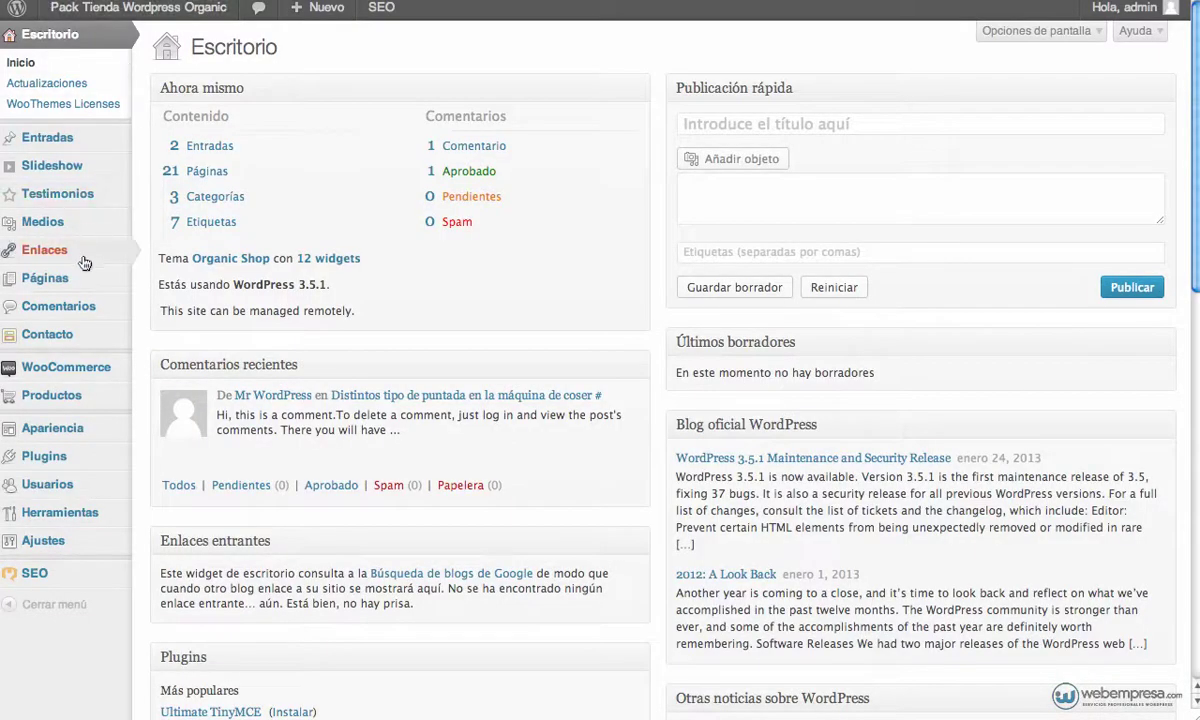
# - Open the theme options page from the WordPress dashboard's appearance section
pyautogui.moveTo(80, 428)
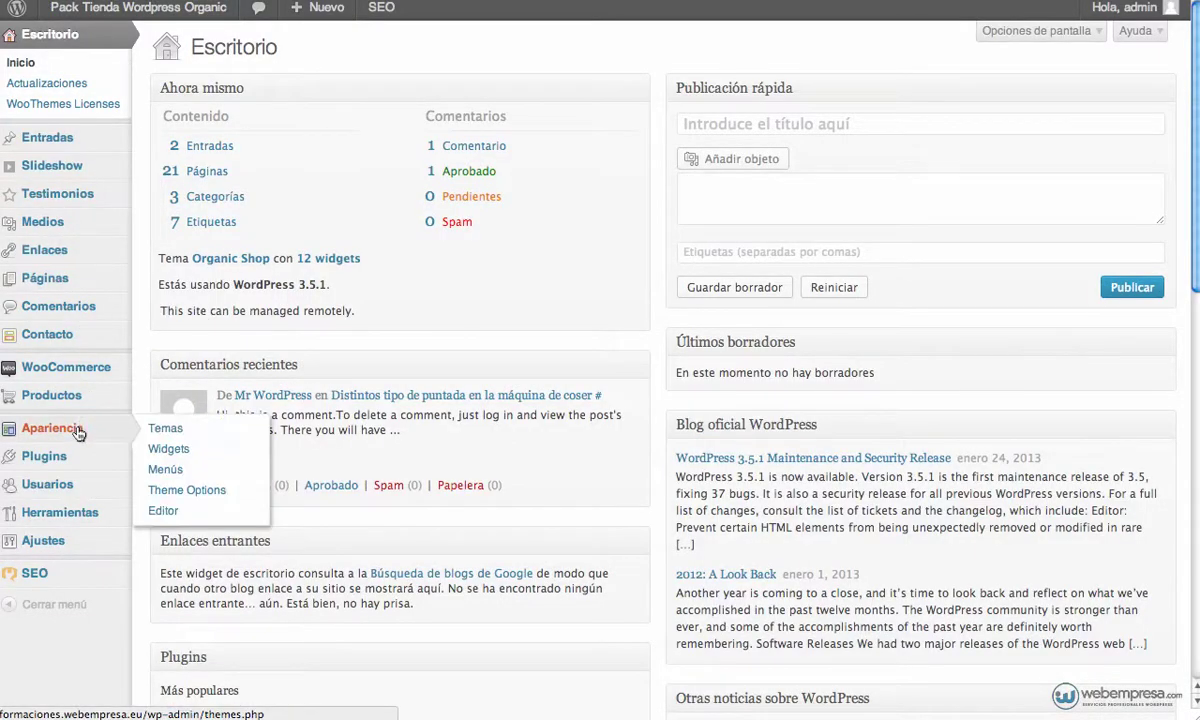
pyautogui.click(170, 491)
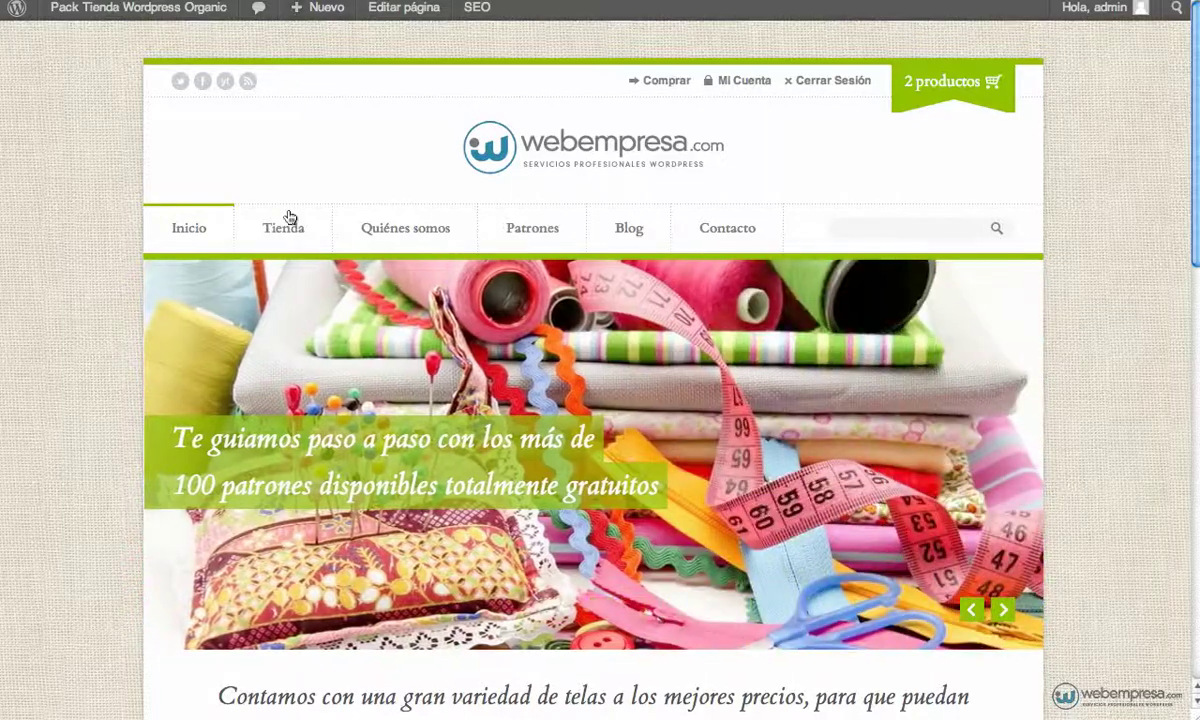
# - Open the storefront's Tienda page and examine where its product grid and sidebar widgets sit
pyautogui.click(285, 229)
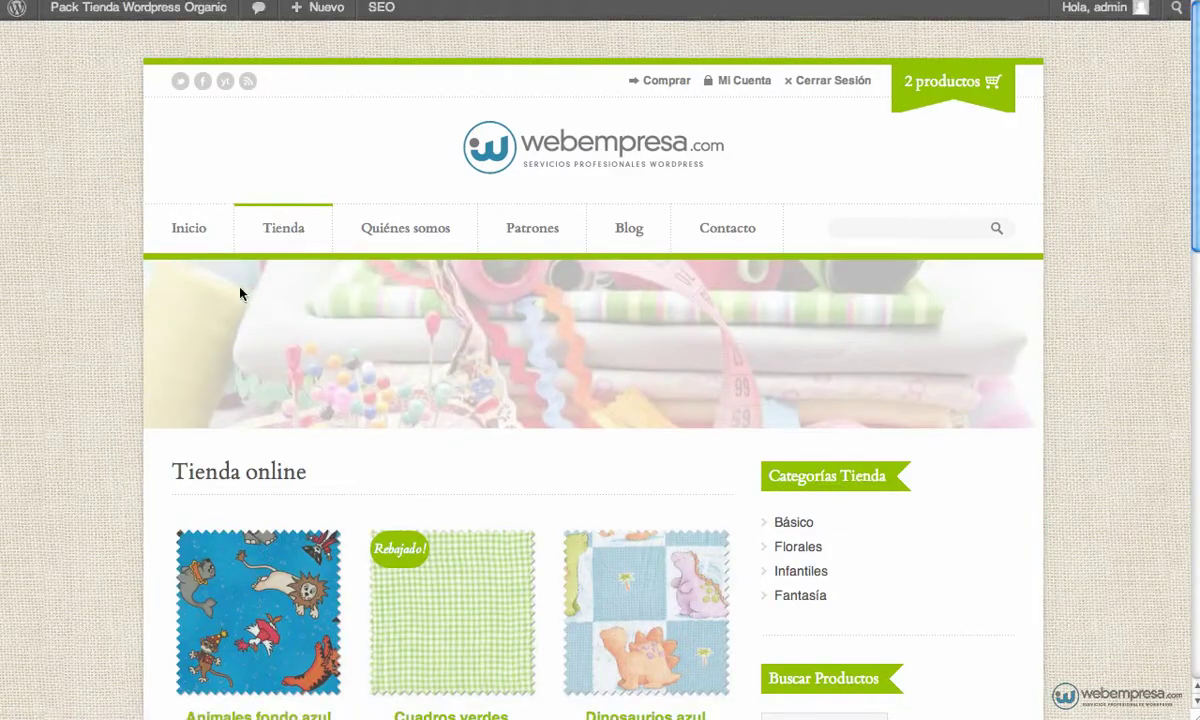
pyautogui.scroll(-10, 240, 293)
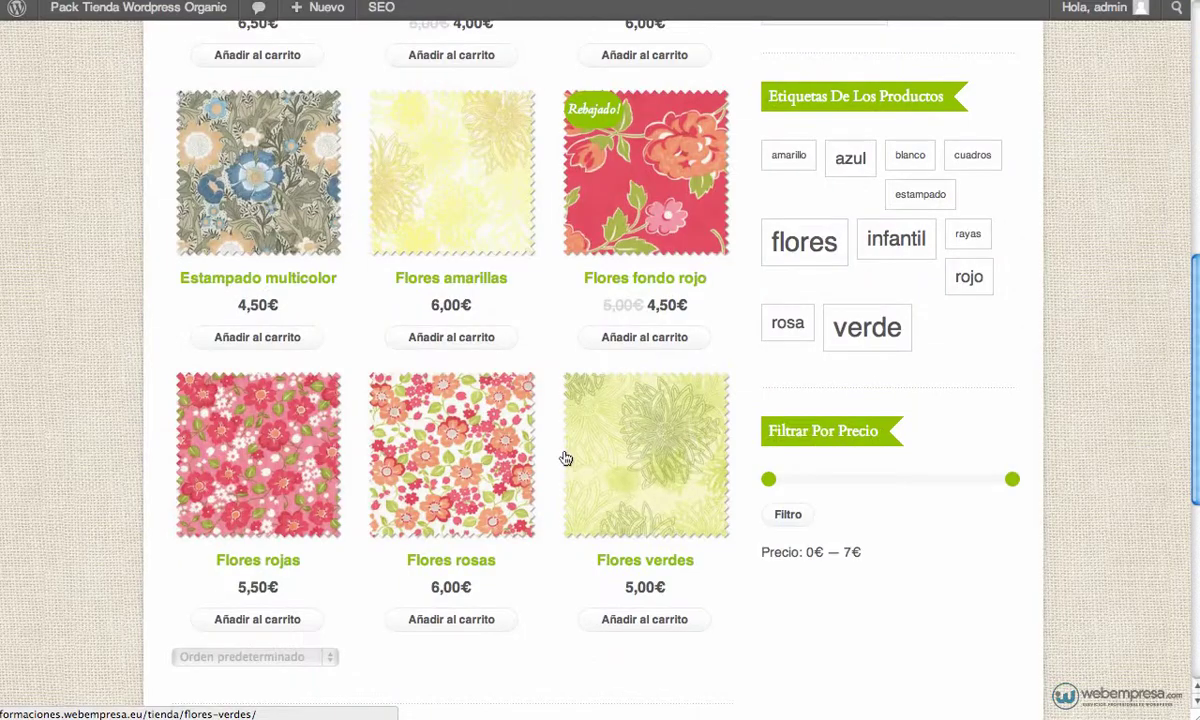
pyautogui.scroll(10, 566, 458)
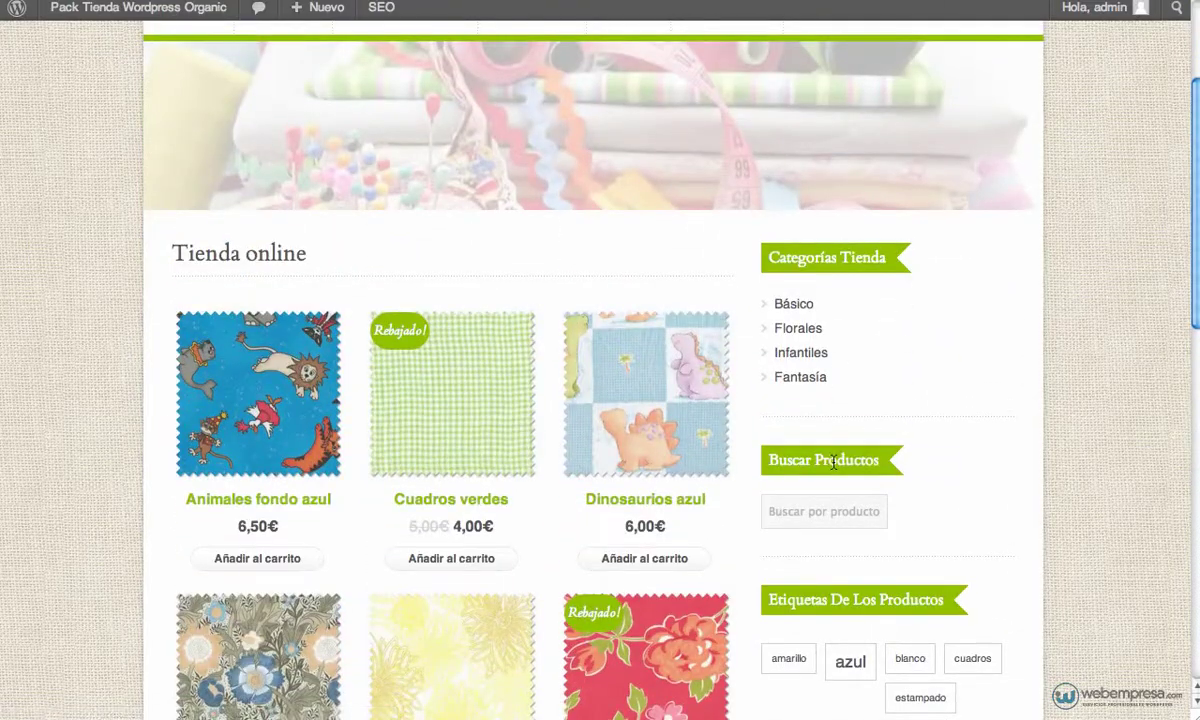
pyautogui.scroll(-3, 833, 462)
pyautogui.scroll(-5, 833, 463)
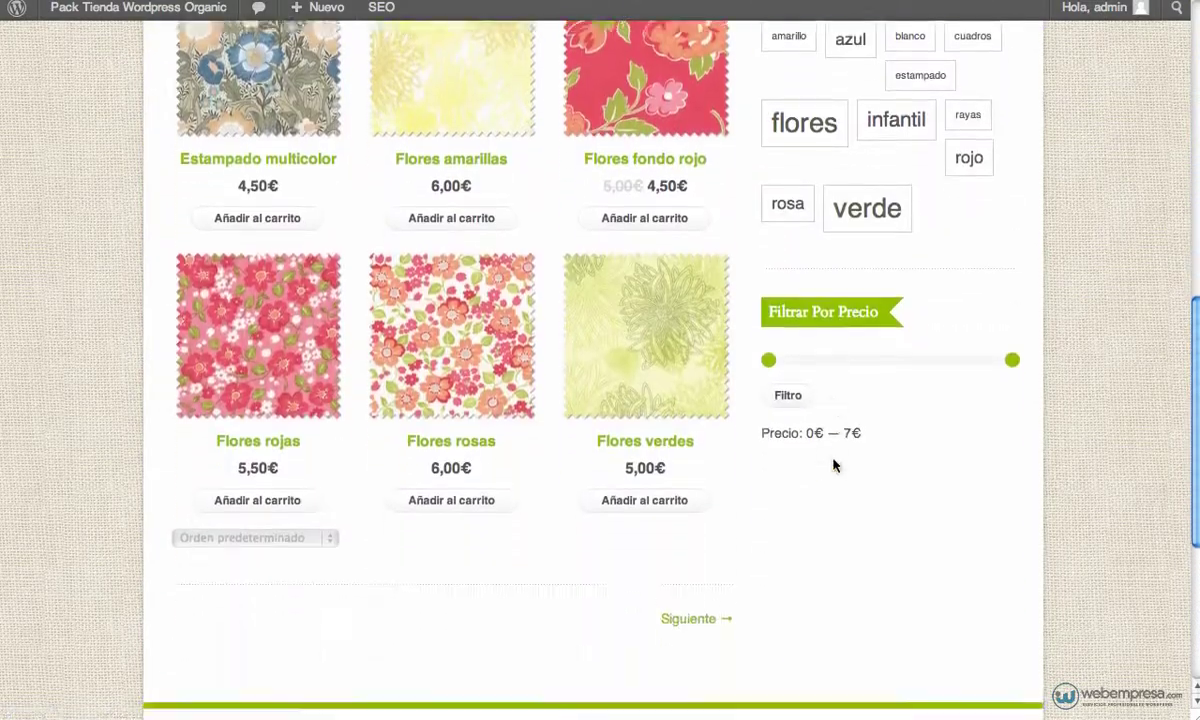
pyautogui.scroll(10, 830, 461)
pyautogui.scroll(-3, 834, 464)
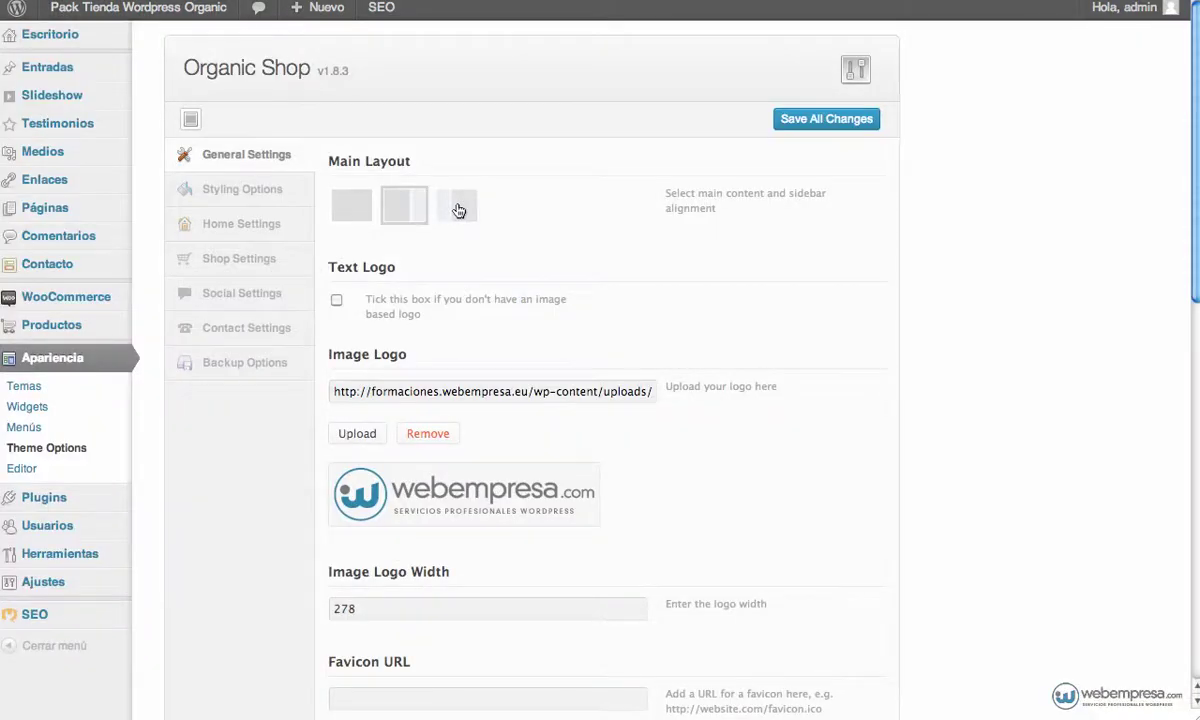
# - Set the Main Layout to a left sidebar, save all changes and reload the Tienda page to check the sidebar placement
pyautogui.click(458, 206)
pyautogui.click(830, 120)
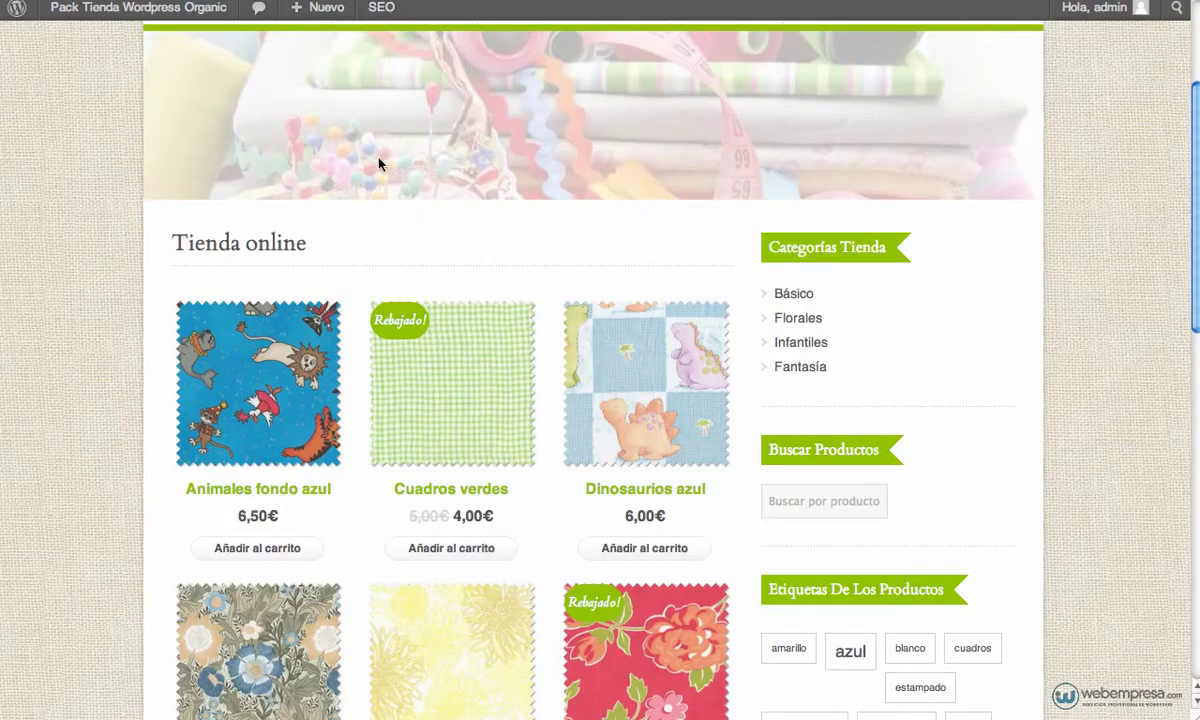
pyautogui.scroll(5, 360, 155)
pyautogui.click(289, 245)
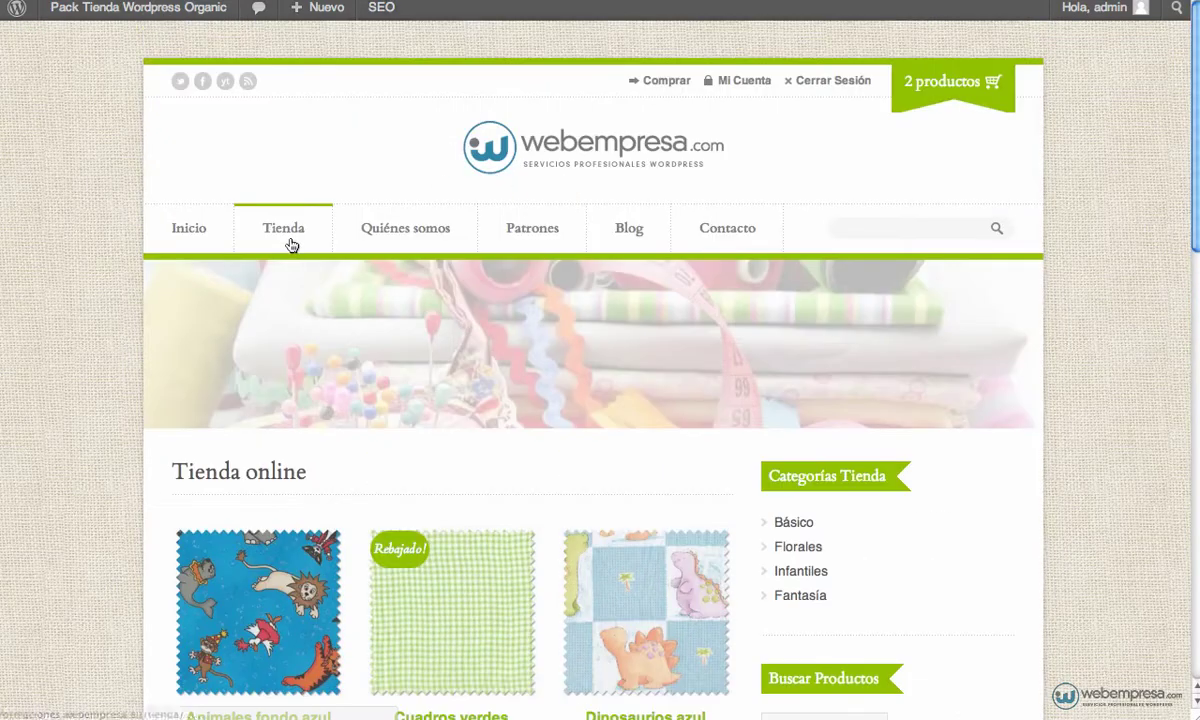
pyautogui.scroll(-5, 289, 246)
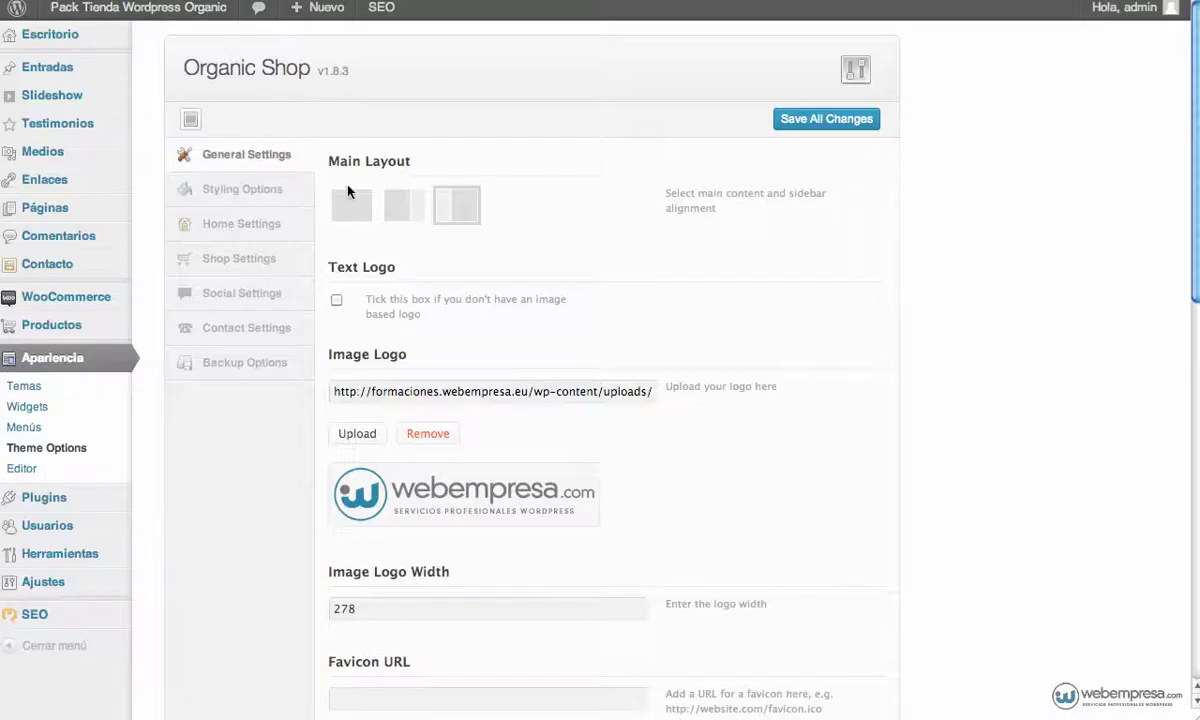
# - Try the full-width Main Layout option, and set the layout back to a right sidebar
pyautogui.click(348, 214)
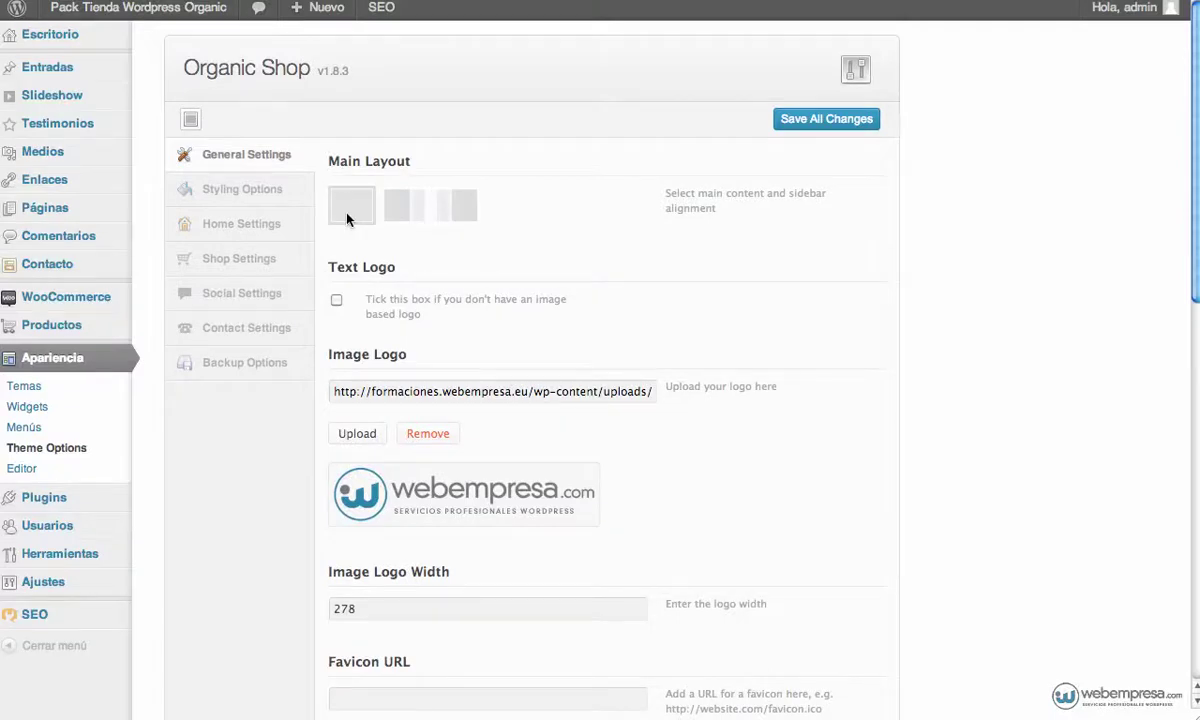
pyautogui.click(404, 214)
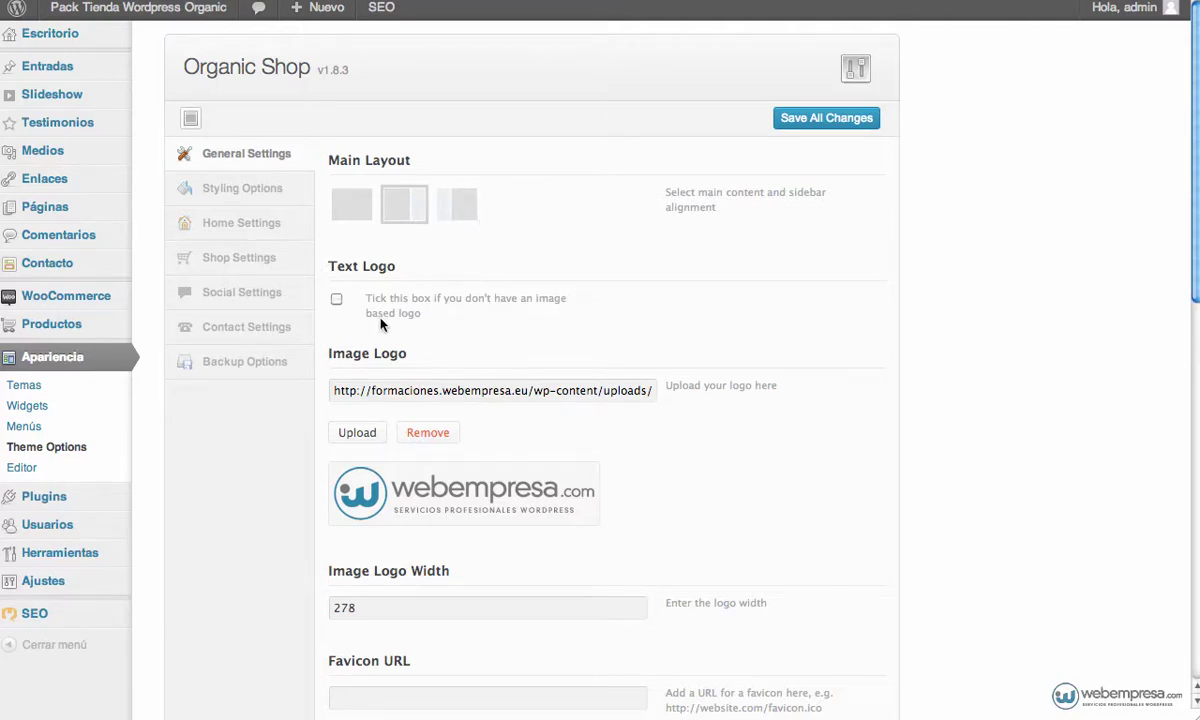
# - Review the logo settings and the example address format for the Favicon URL field
pyautogui.scroll(-2, 450, 470)
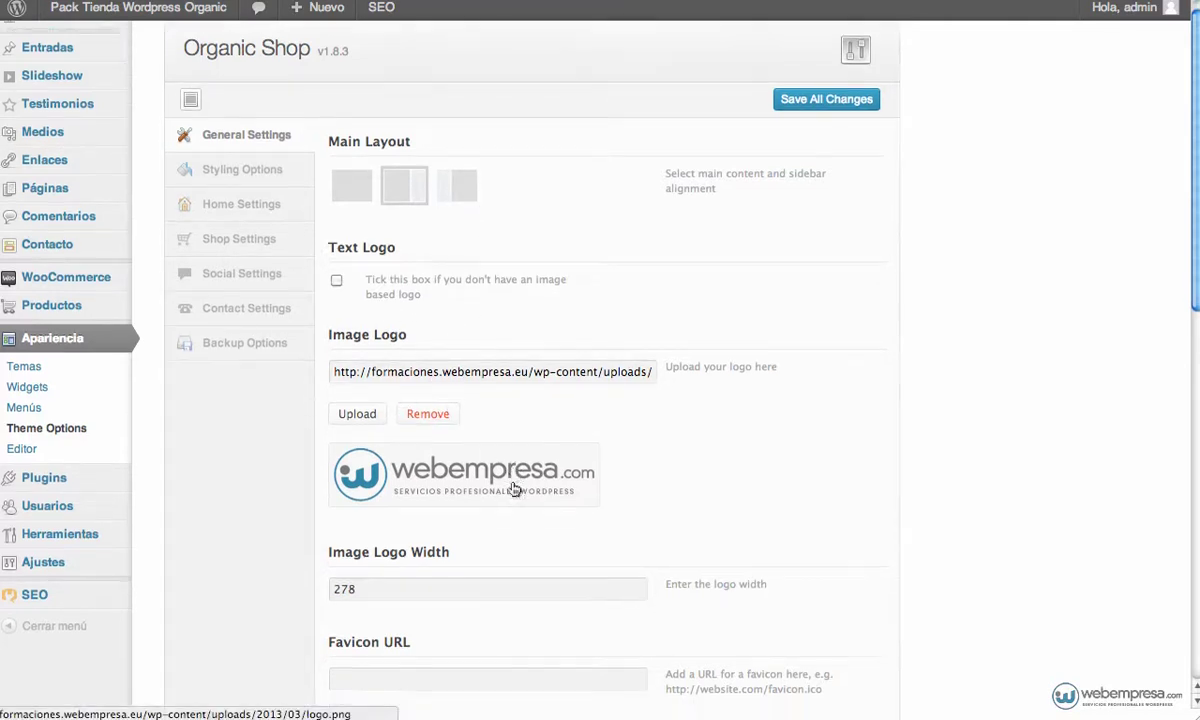
pyautogui.scroll(-3, 449, 492)
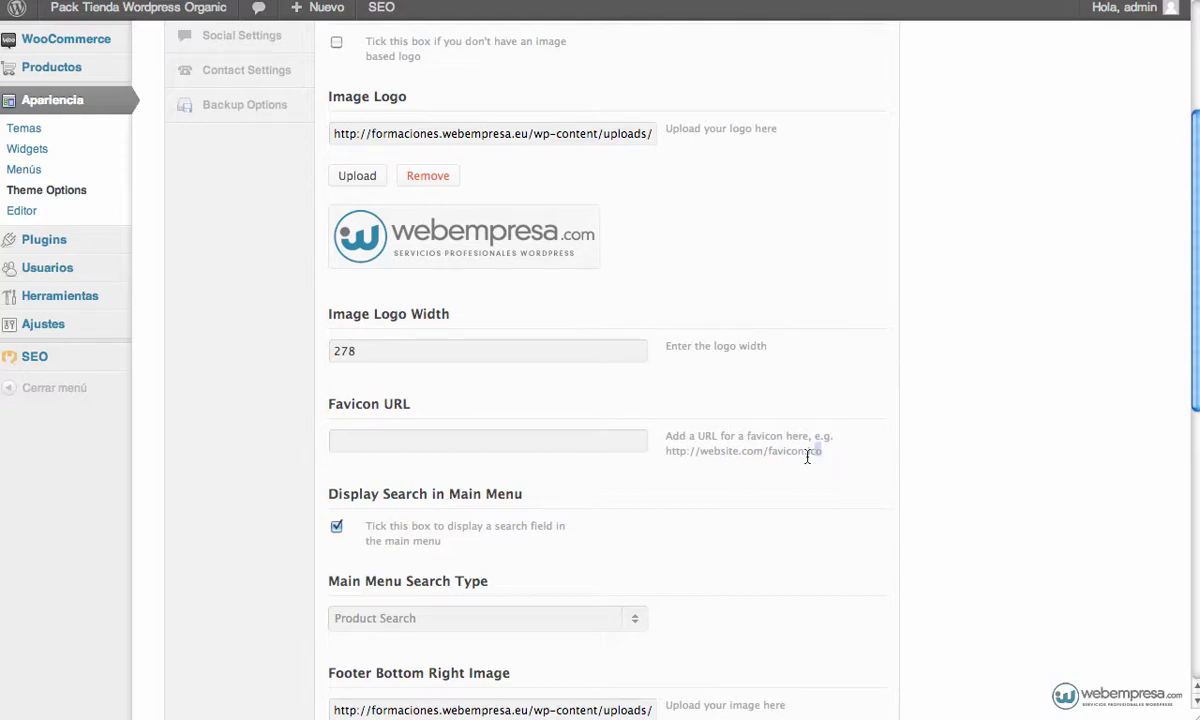
pyautogui.moveTo(808, 456); pyautogui.dragTo(667, 455)
pyautogui.click(580, 447)
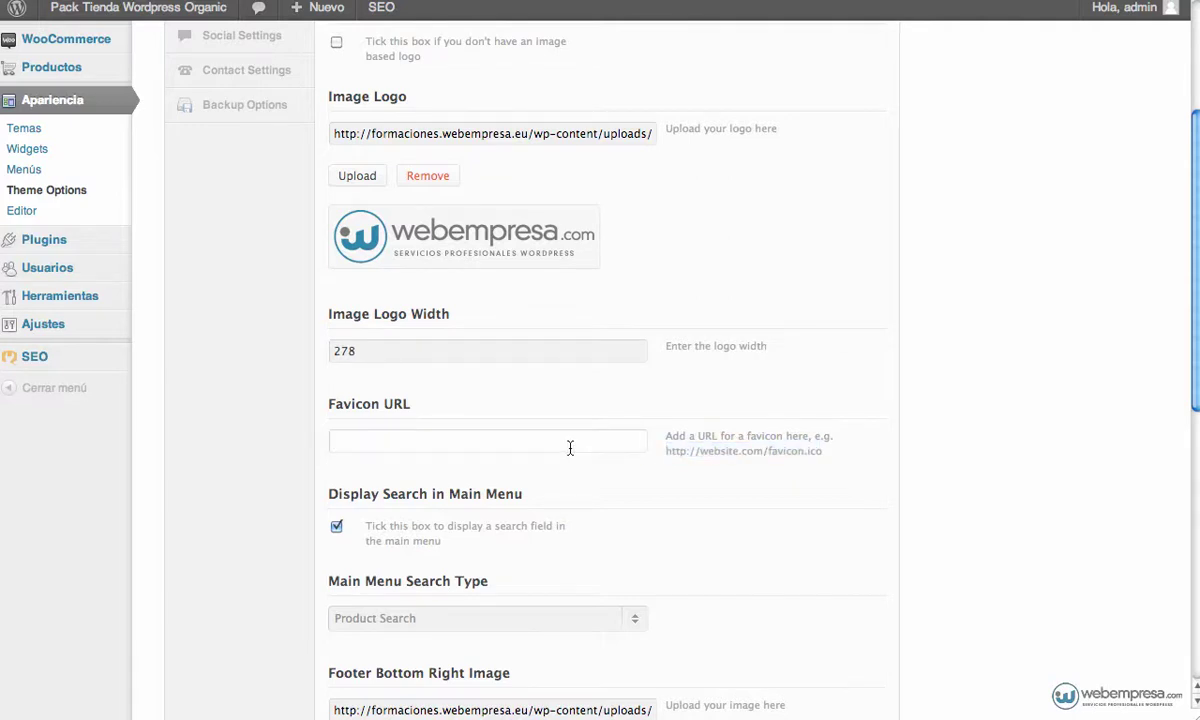
# - Locate the main menu search field on the storefront, disable Display Search in Main Menu and save all changes
pyautogui.scroll(-2, 565, 485)
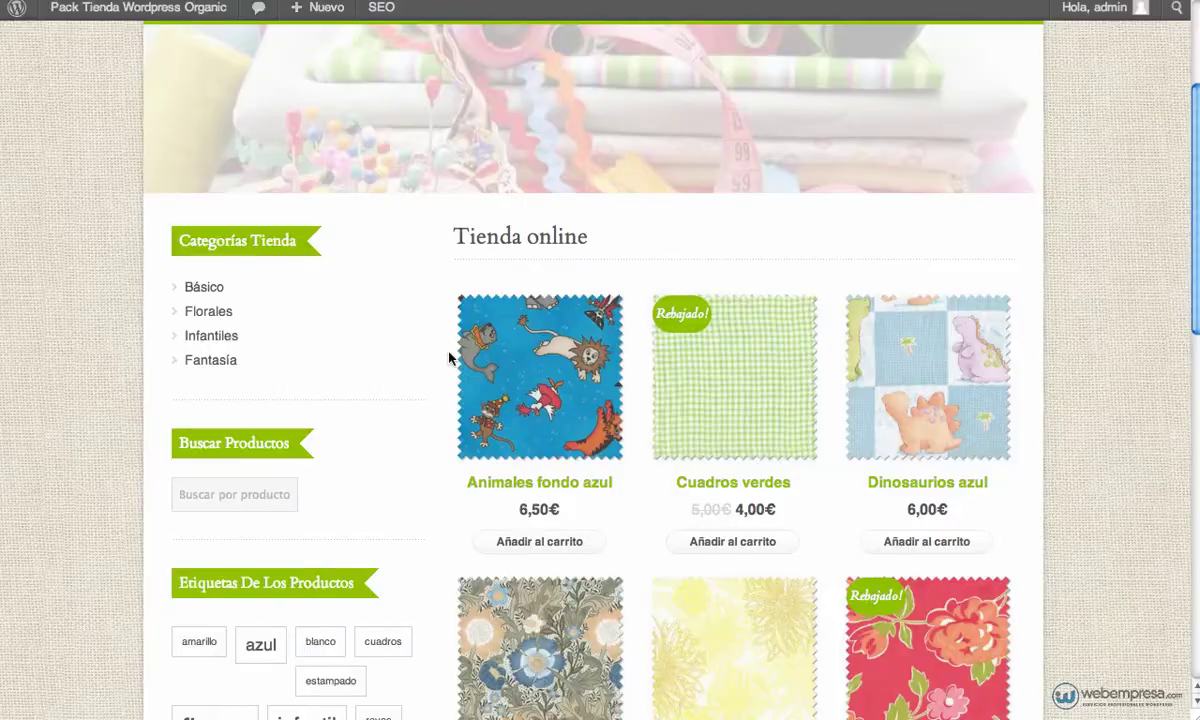
pyautogui.scroll(3, 448, 358)
pyautogui.click(900, 230)
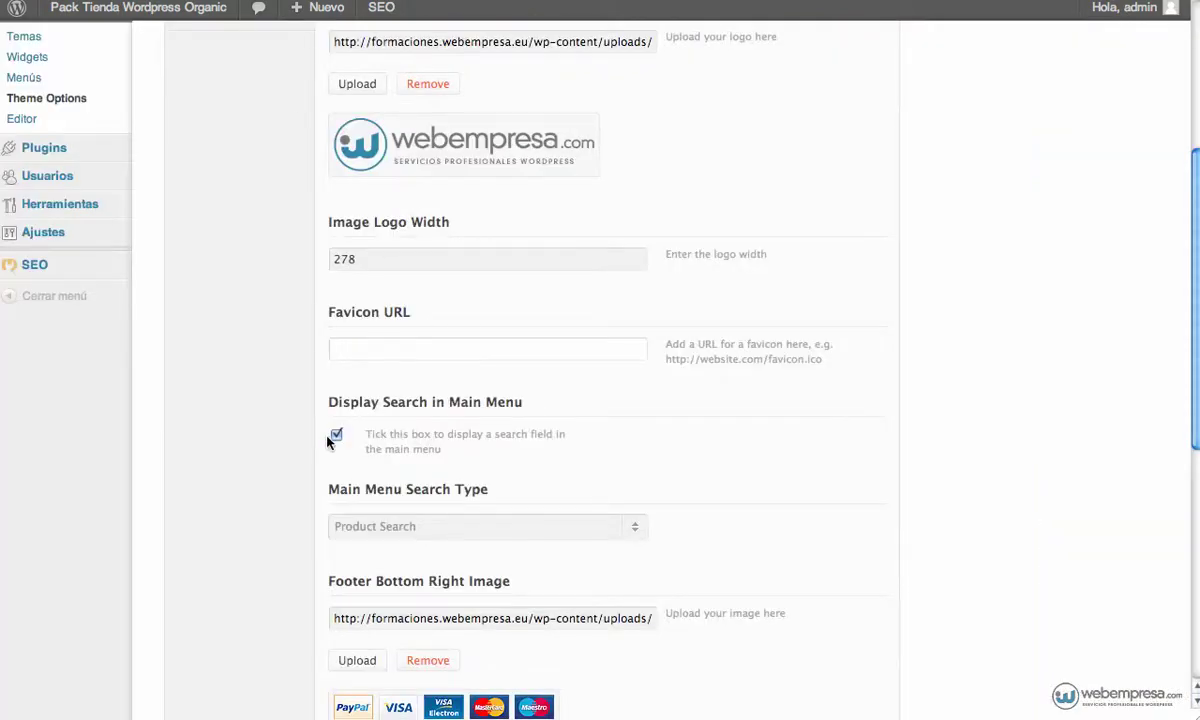
pyautogui.click(336, 437)
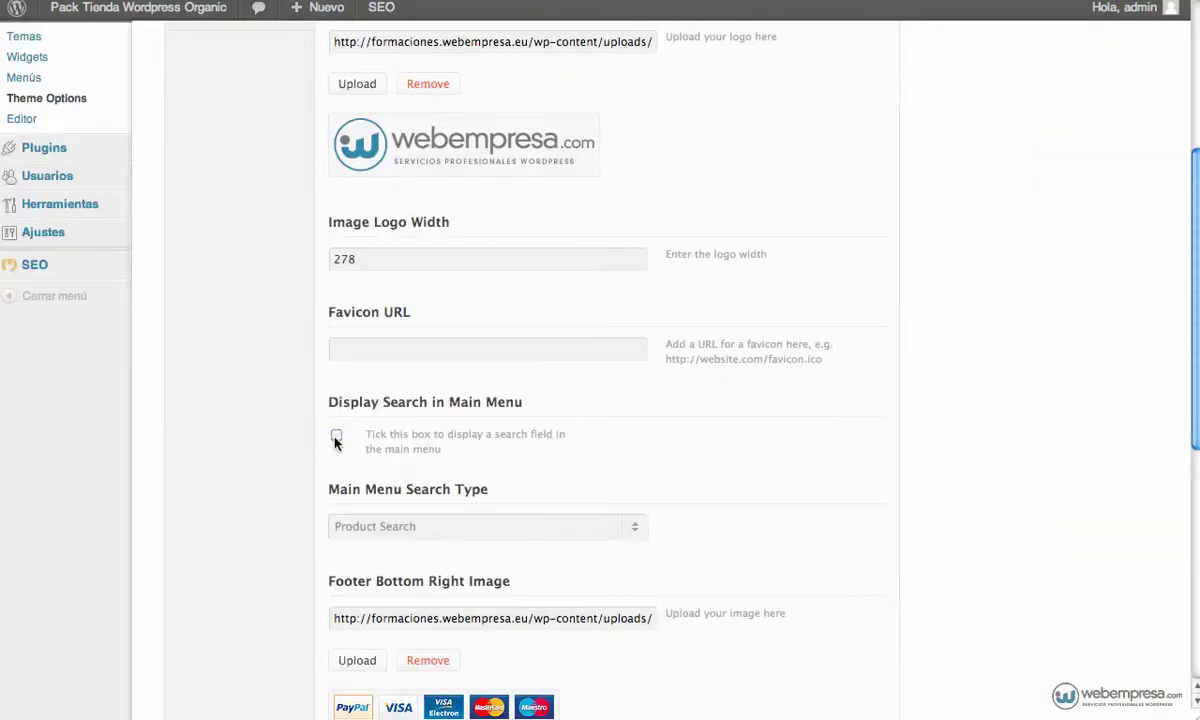
pyautogui.scroll(5, 262, 322)
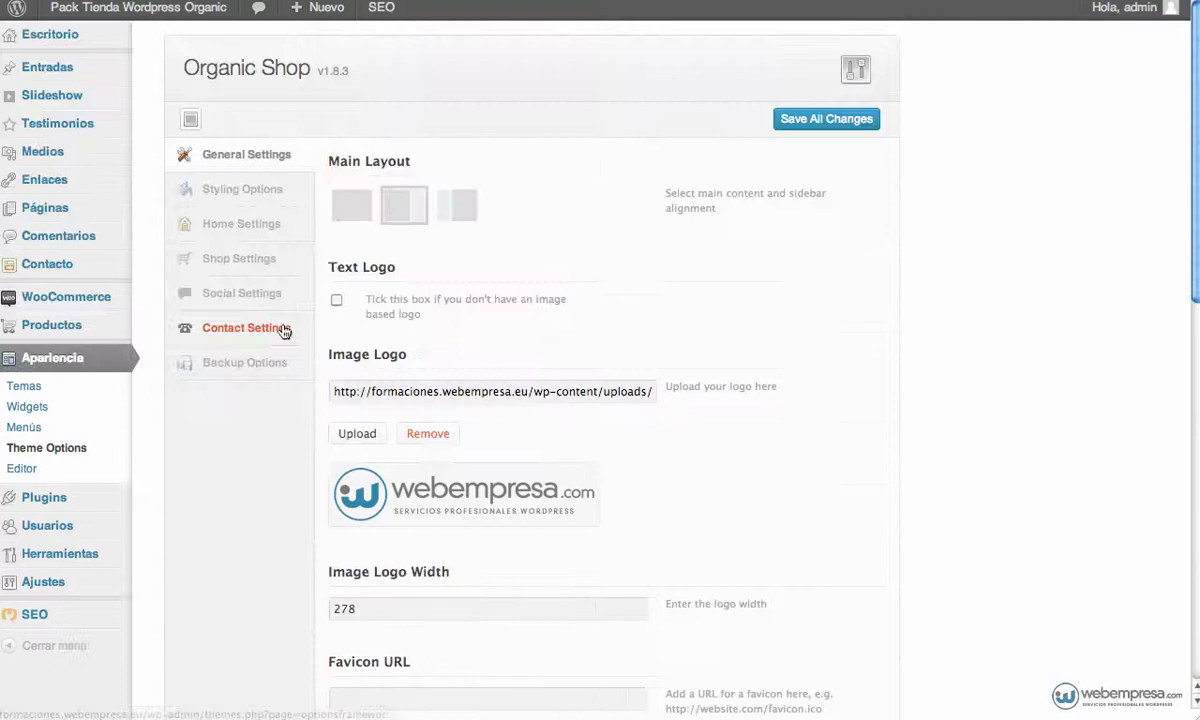
pyautogui.click(825, 120)
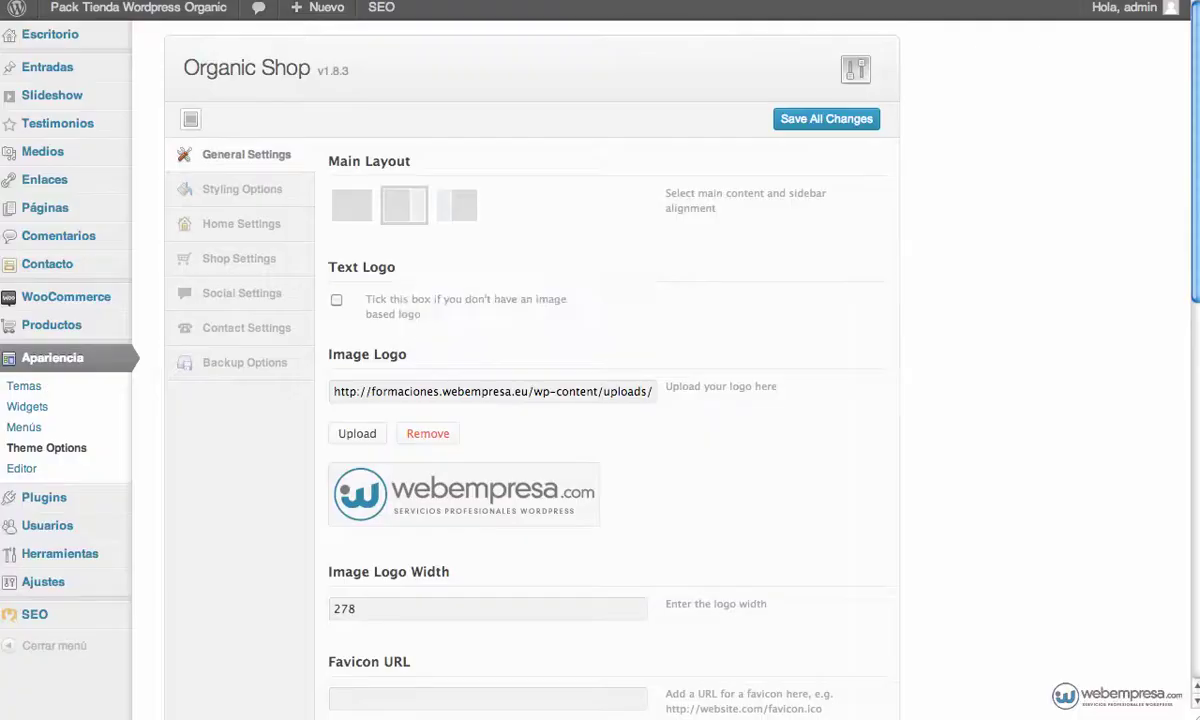
# - Enable Display Search in Main Menu again and view the Main Menu Search Type options, keeping Product Search
pyautogui.scroll(-10, 253, 371)
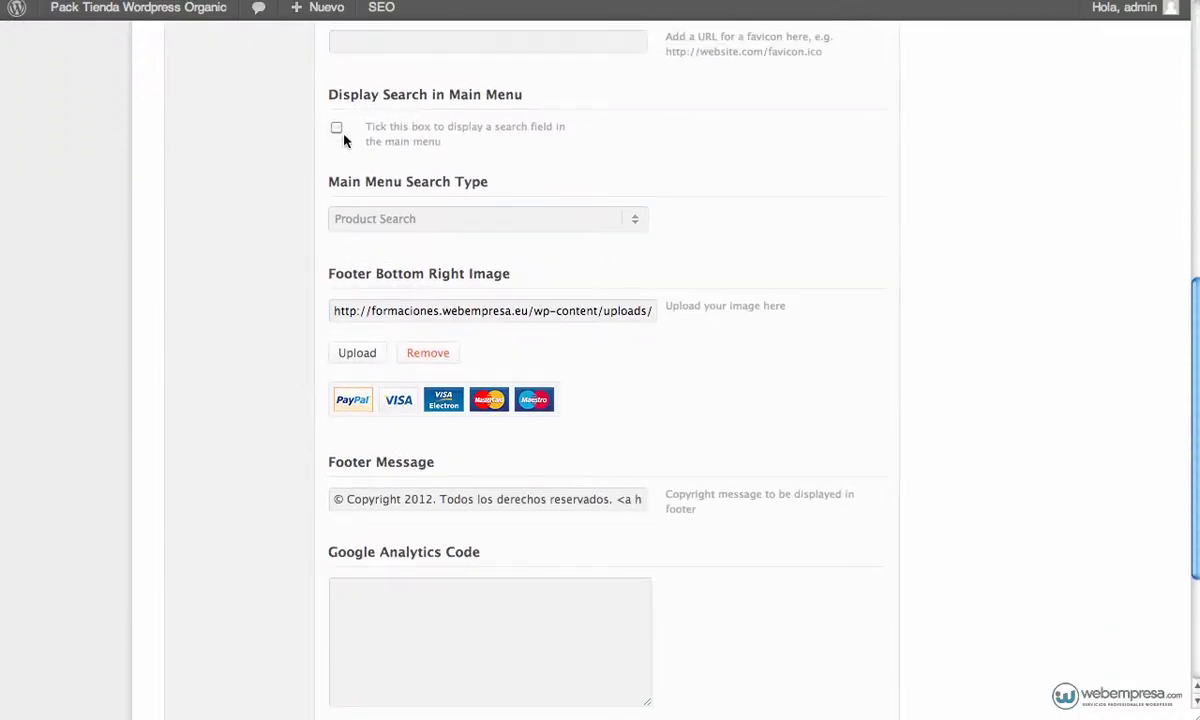
pyautogui.click(337, 129)
pyautogui.click(477, 218)
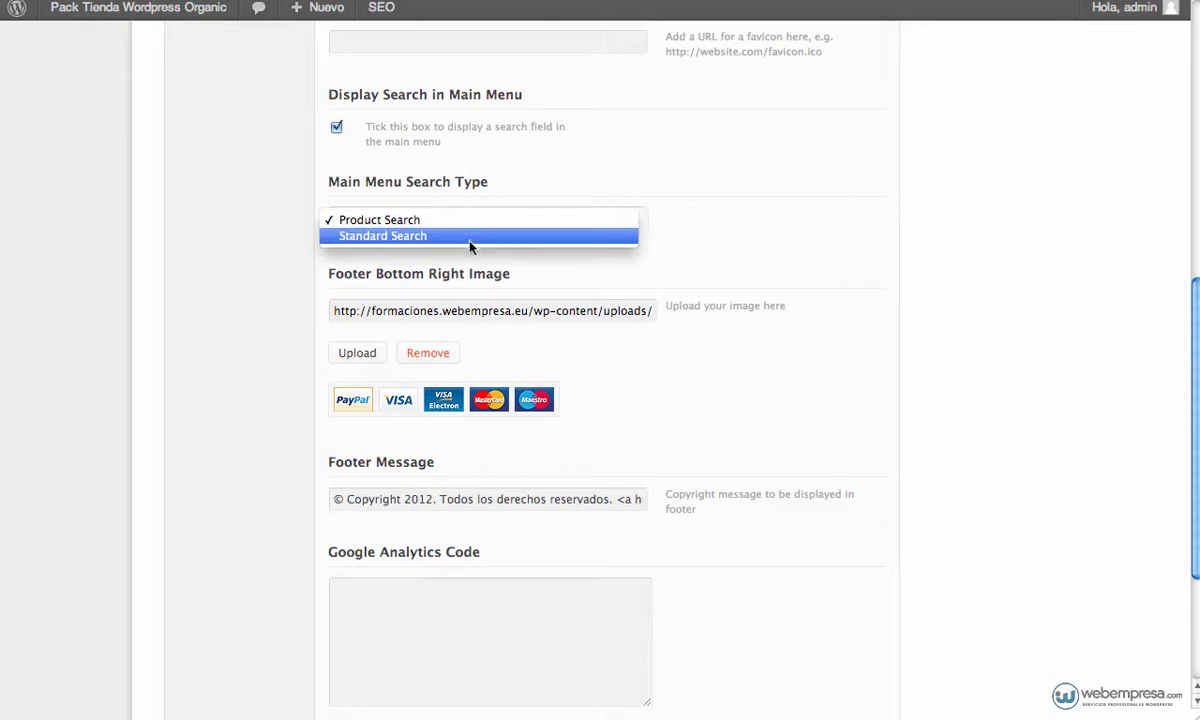
pyautogui.click(716, 244)
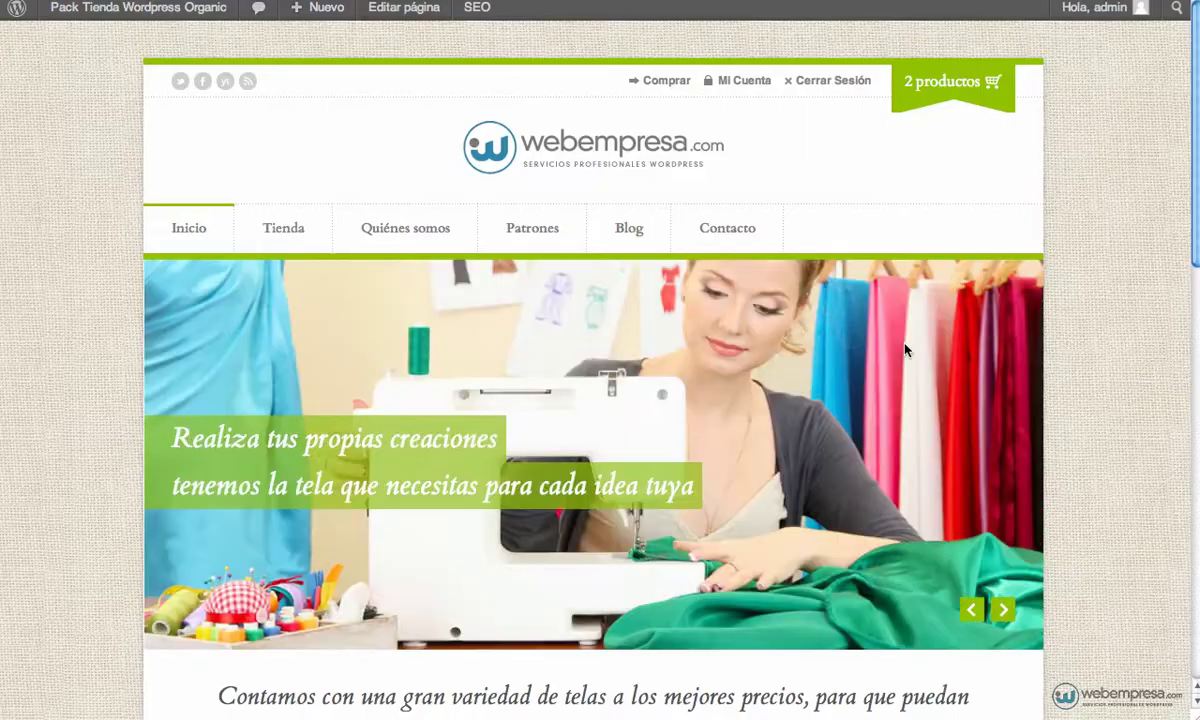
# - Compare the Footer Bottom Right Image and Footer Message settings with the payment logos and copyright line in the storefront footer
pyautogui.scroll(-15, 848, 321)
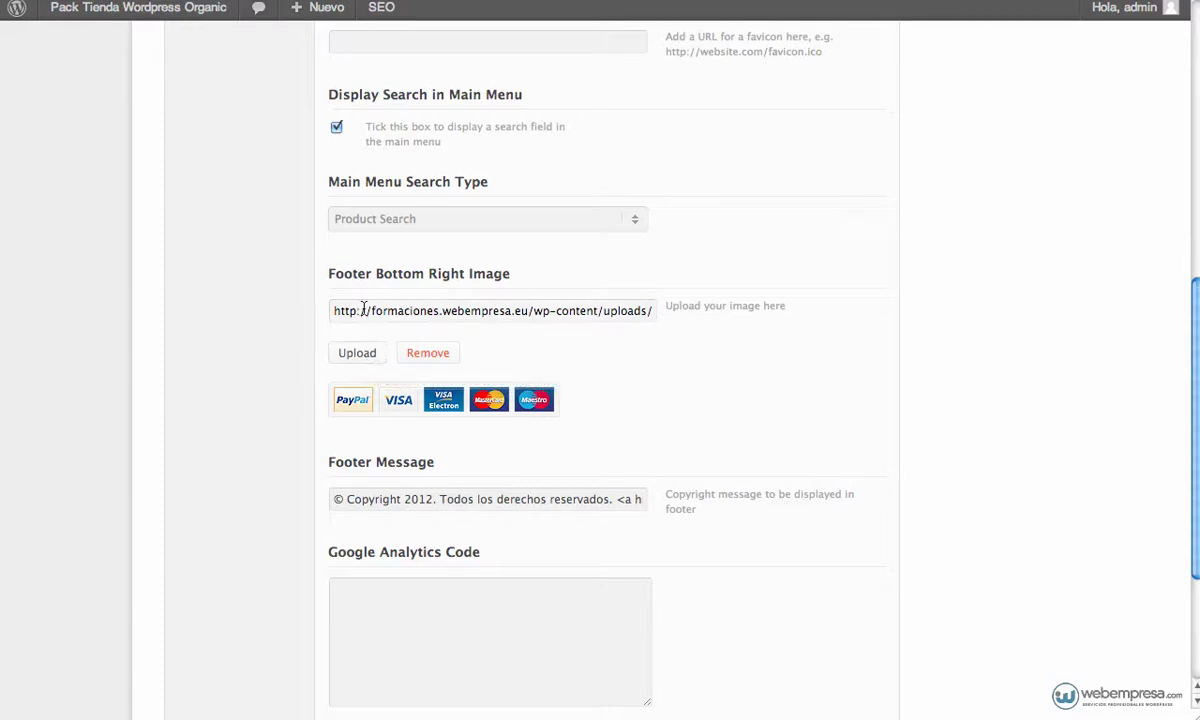
pyautogui.moveTo(333, 310); pyautogui.dragTo(693, 312)
pyautogui.click(640, 334)
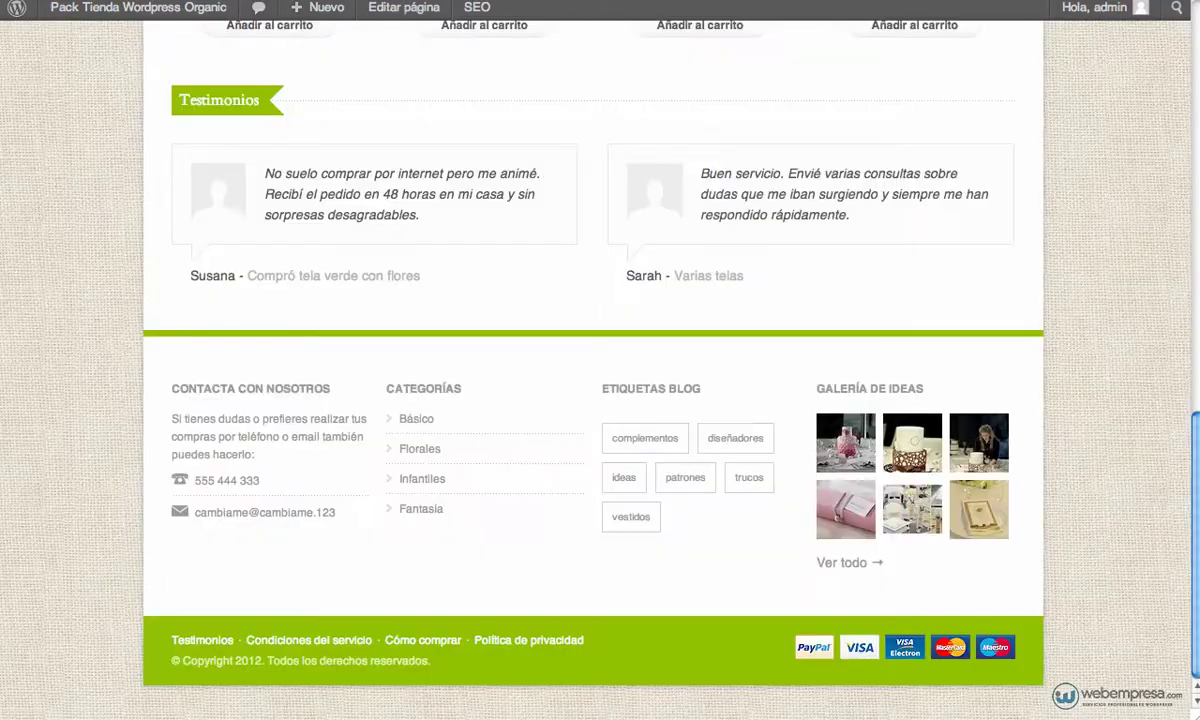
pyautogui.scroll(15, 718, 315)
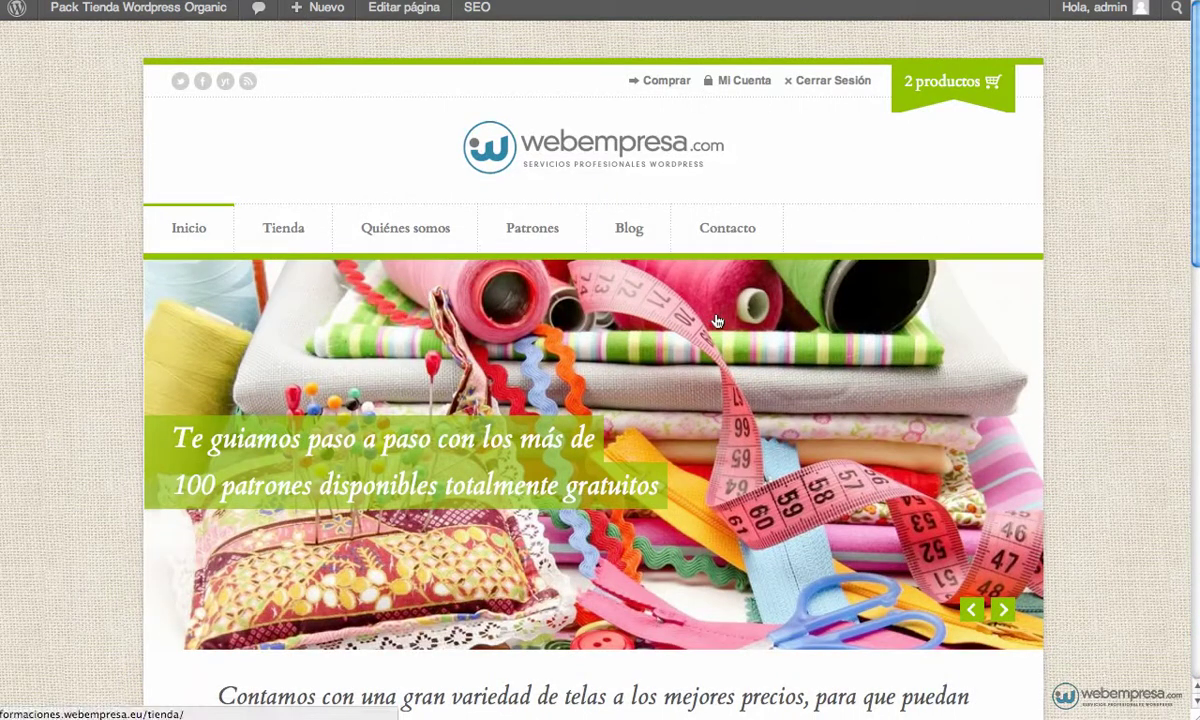
pyautogui.scroll(-15, 660, 397)
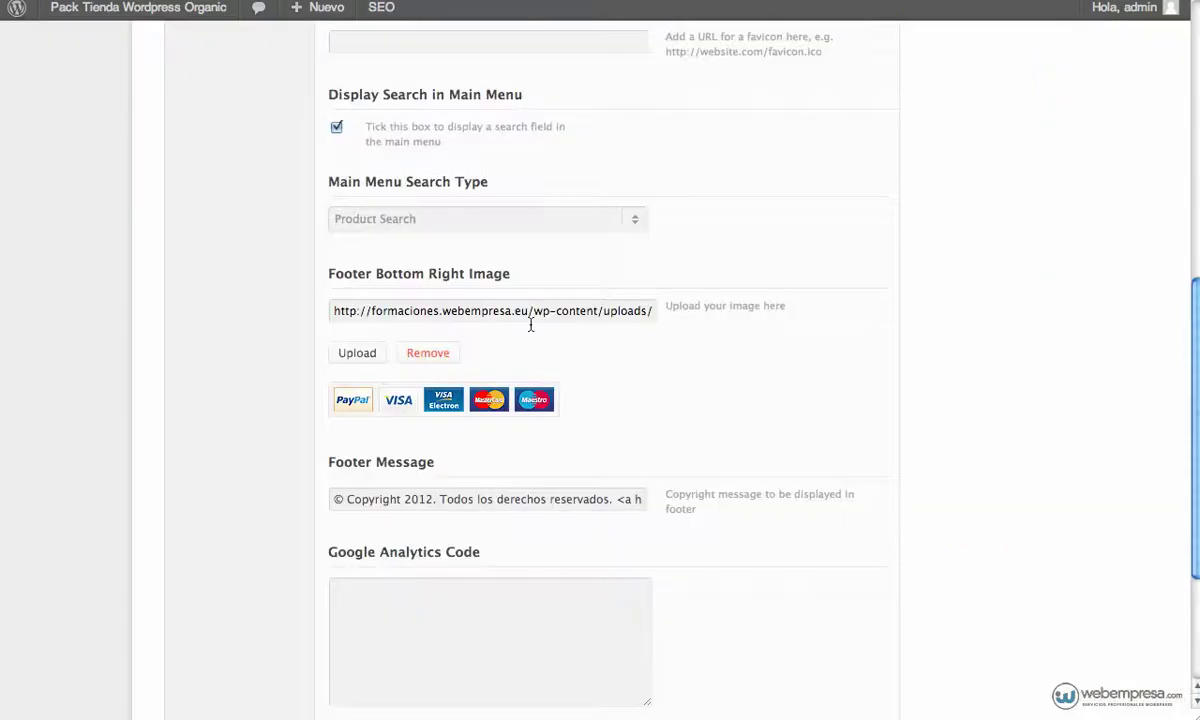
pyautogui.scroll(-3, 535, 320)
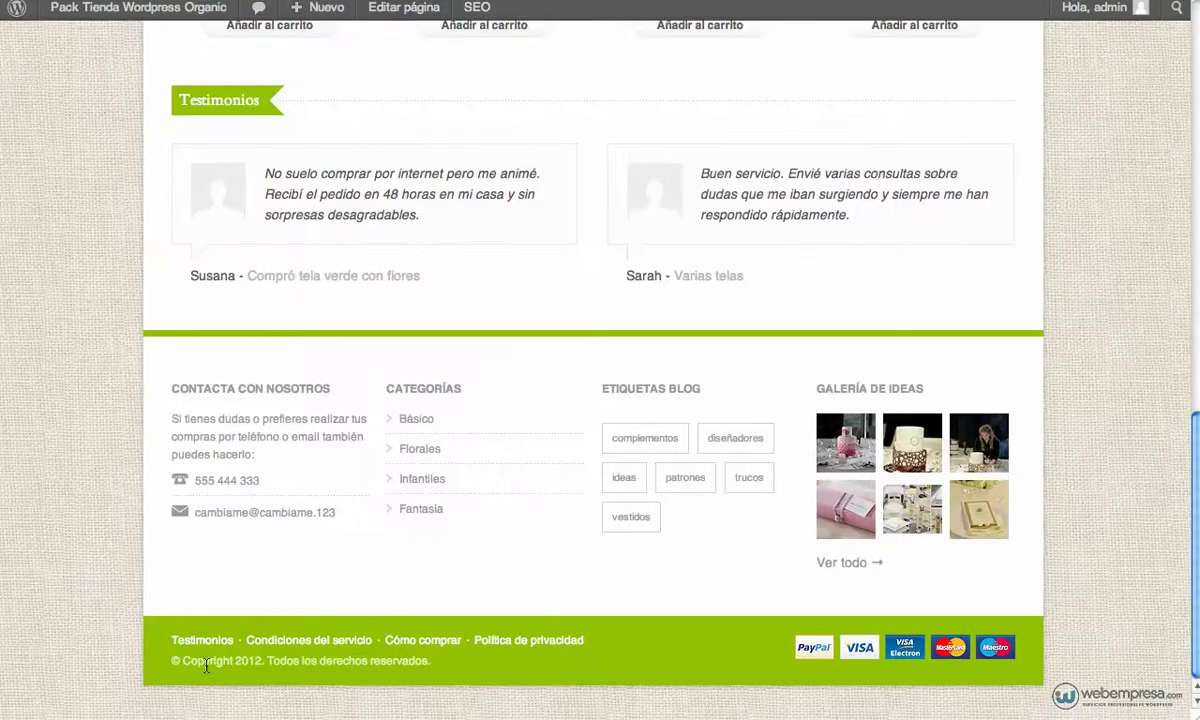
pyautogui.moveTo(171, 660); pyautogui.dragTo(490, 664)
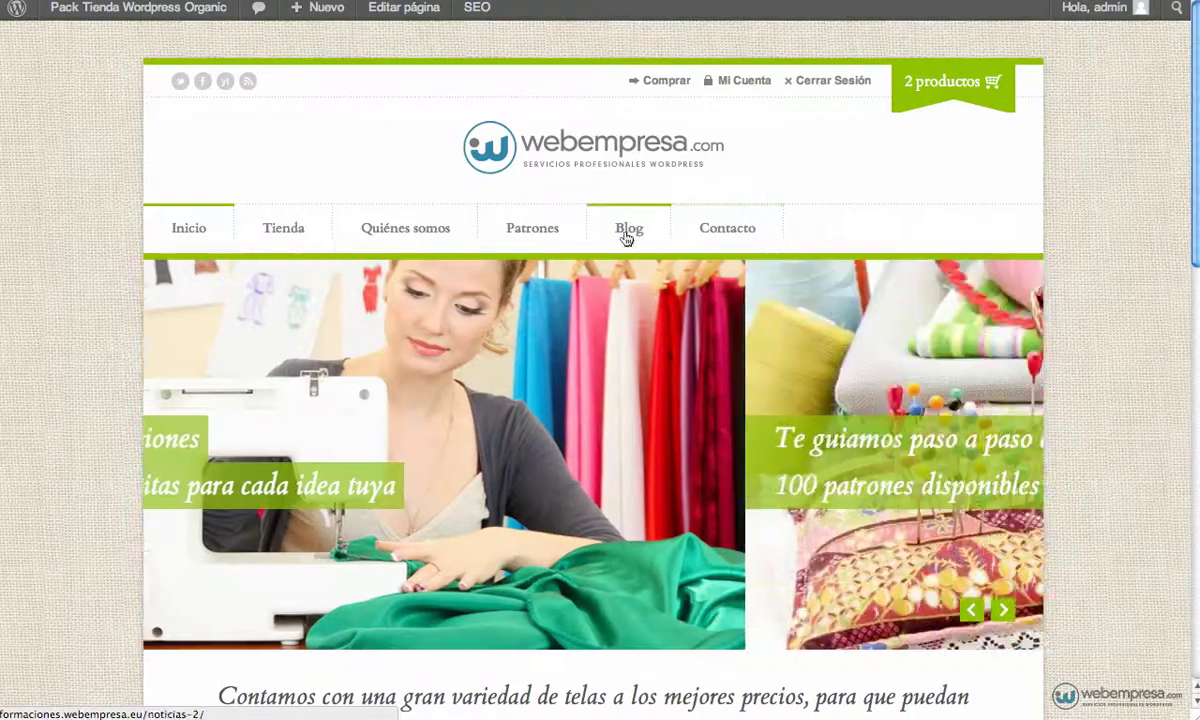
# - Open the storefront's Blog page and look through its posts and sidebar
pyautogui.click(627, 235)
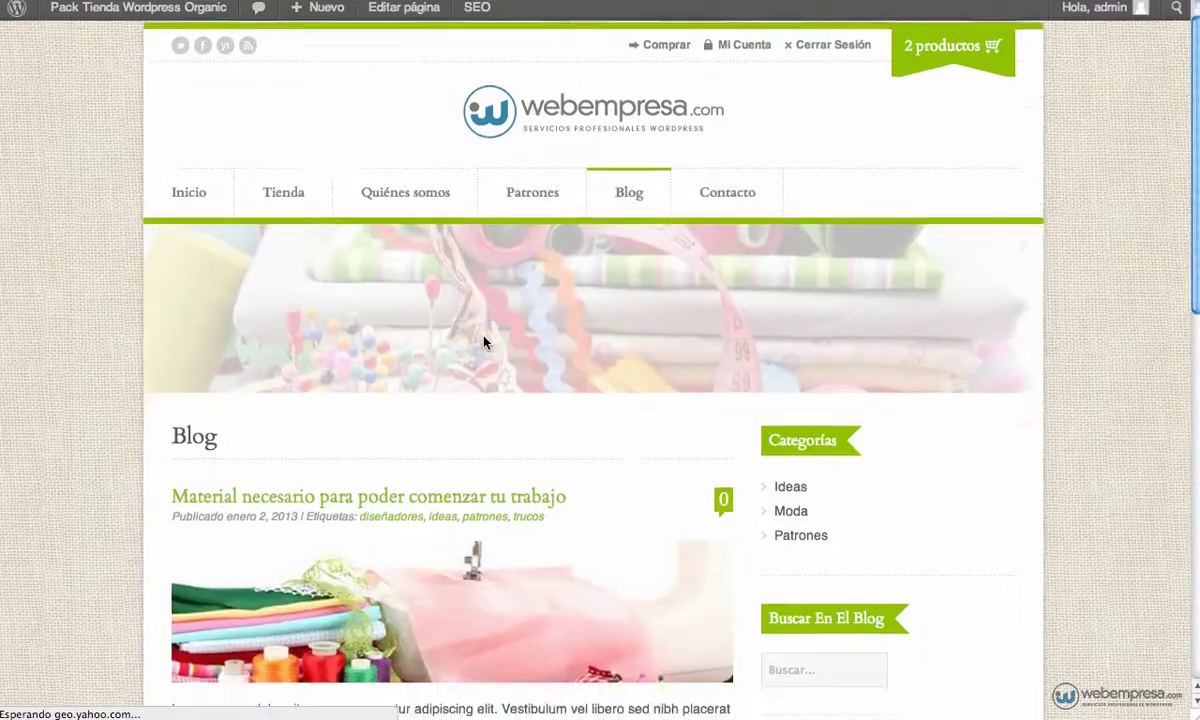
pyautogui.scroll(-10, 484, 340)
pyautogui.scroll(1, 484, 342)
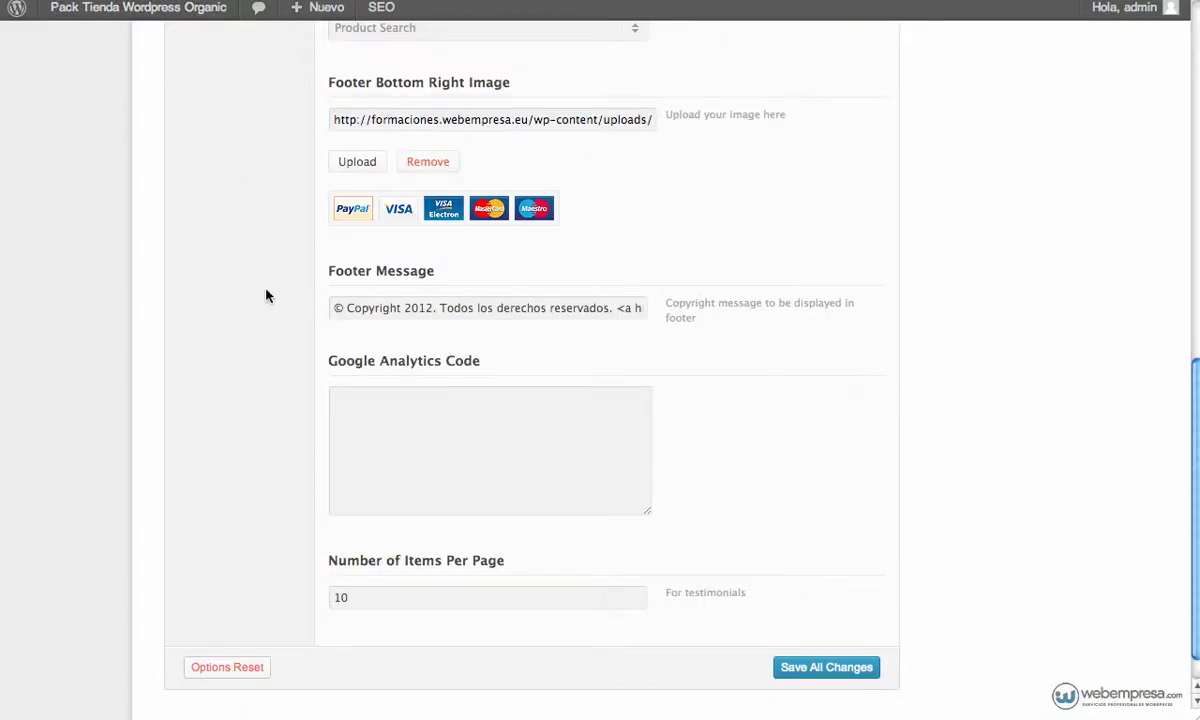
# - Return to the start of the theme options and open the Styling Options section
pyautogui.scroll(10, 266, 296)
pyautogui.scroll(4, 266, 296)
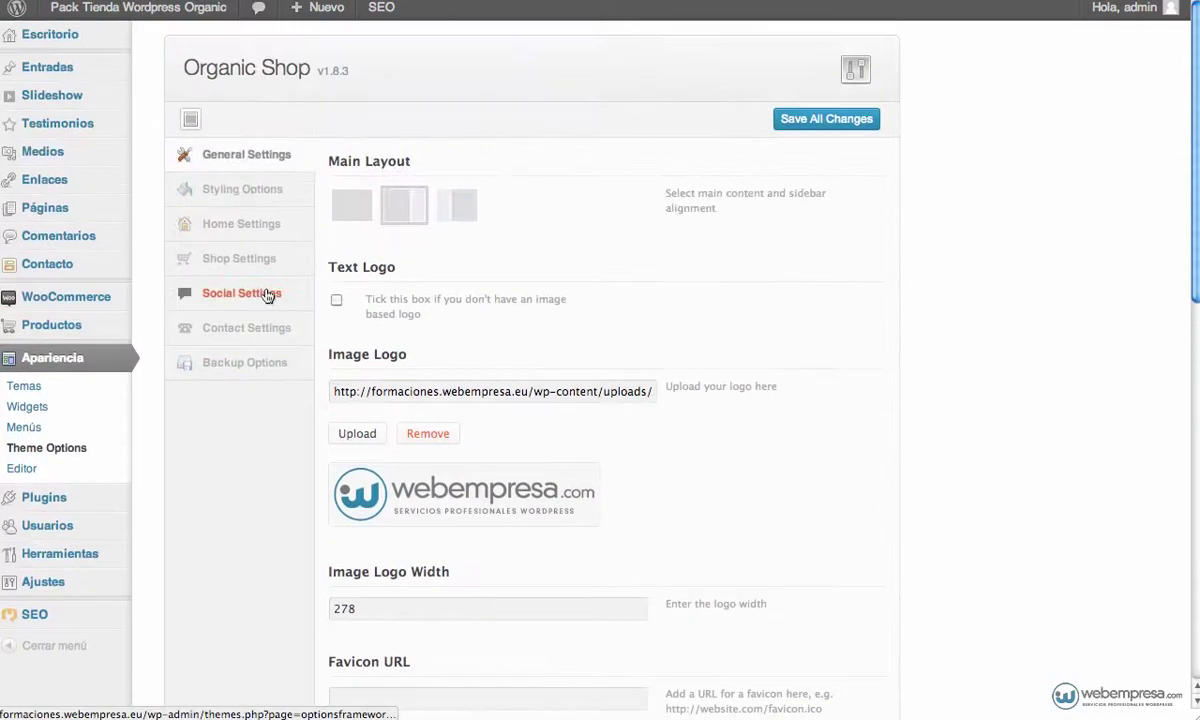
pyautogui.click(251, 198)
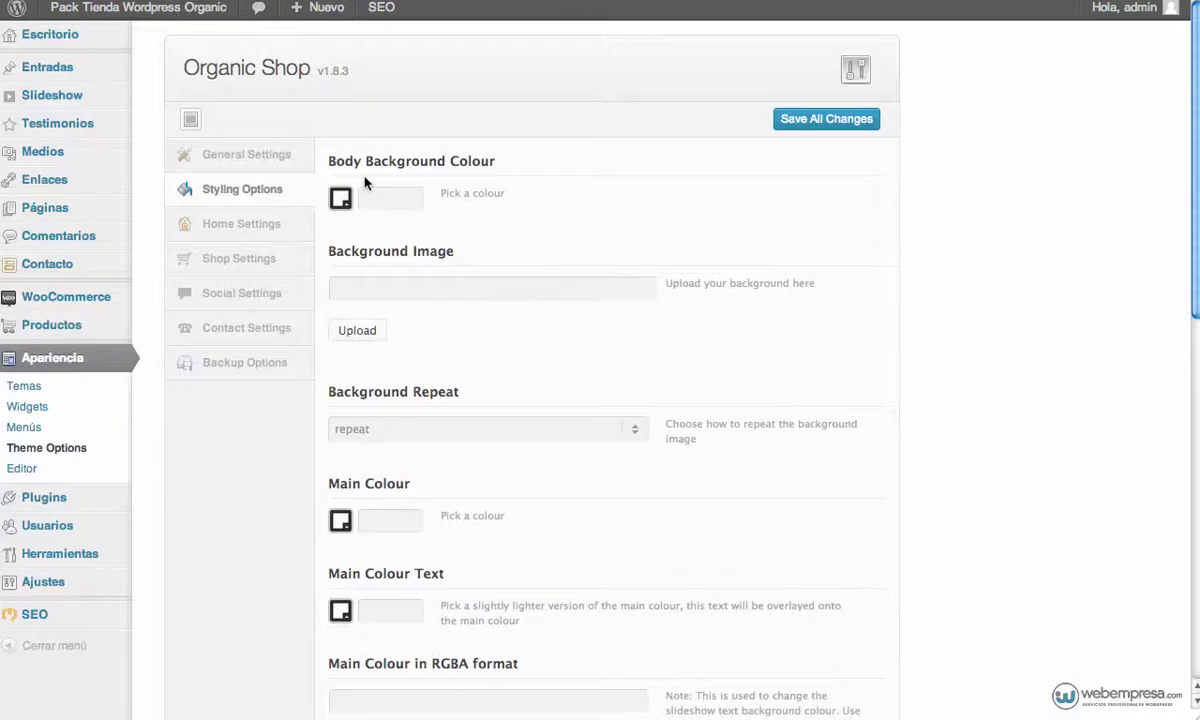
# - Set the Body Background Colour to light green #d3f0d5 and save all changes
pyautogui.click(340, 198)
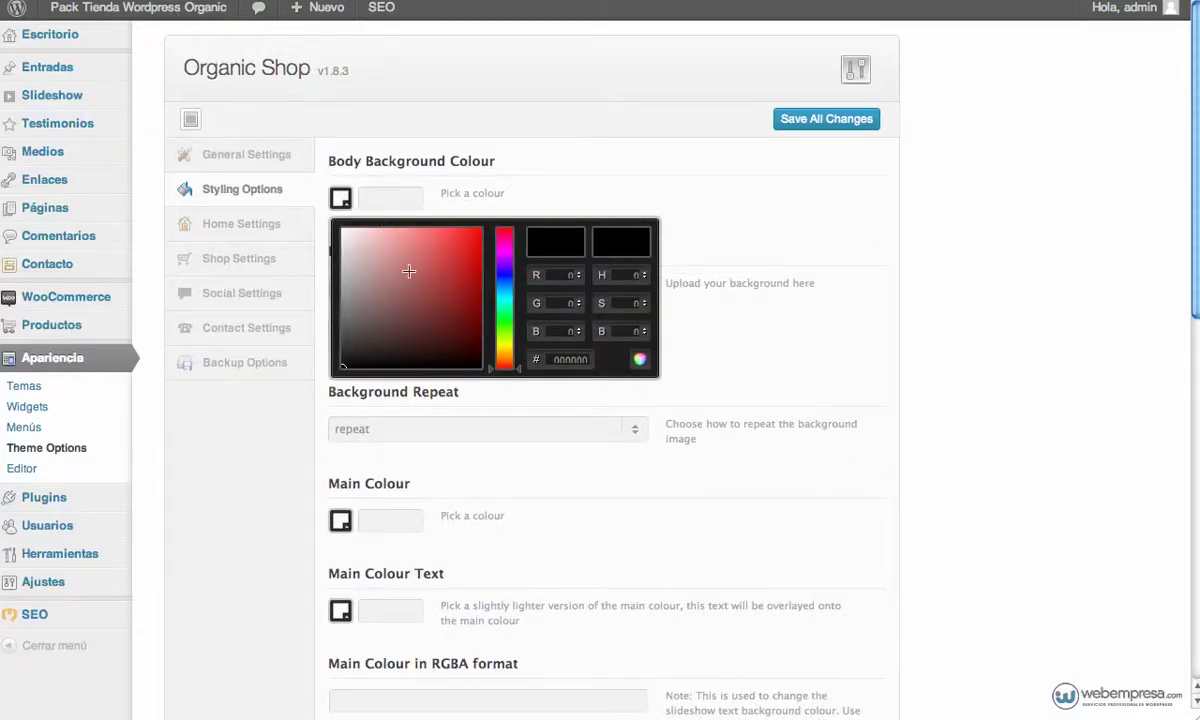
pyautogui.moveTo(519, 368); pyautogui.dragTo(518, 320)
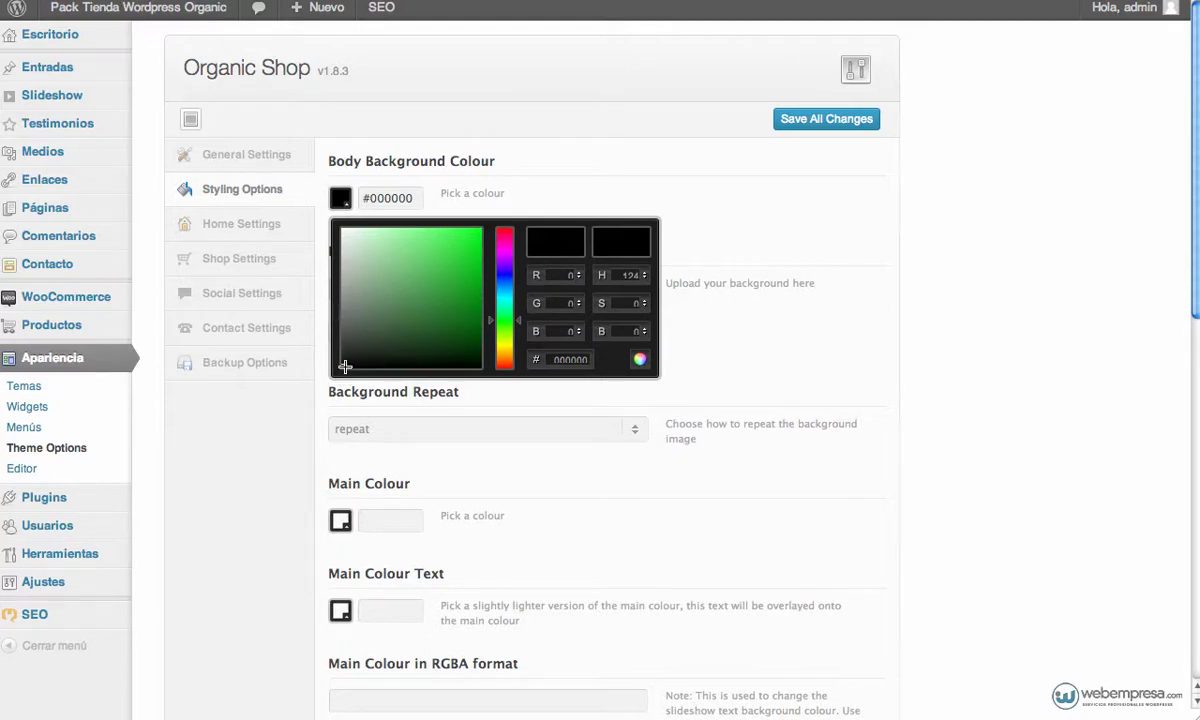
pyautogui.moveTo(345, 367); pyautogui.dragTo(358, 240)
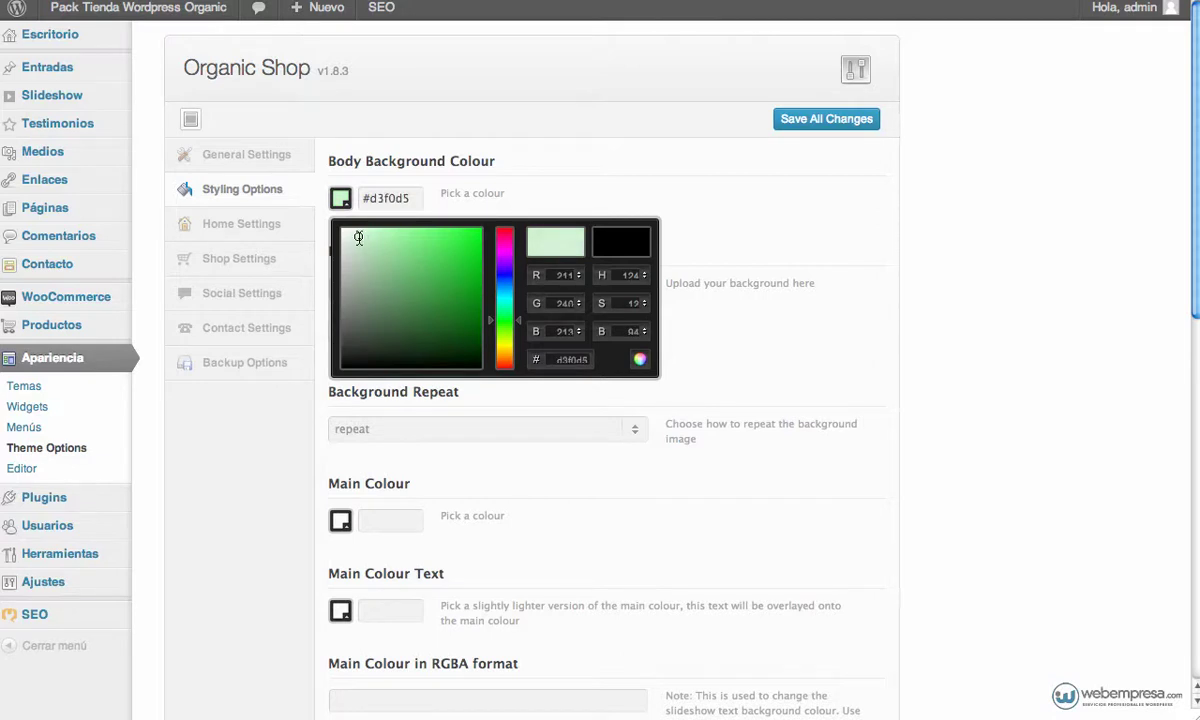
pyautogui.click(640, 364)
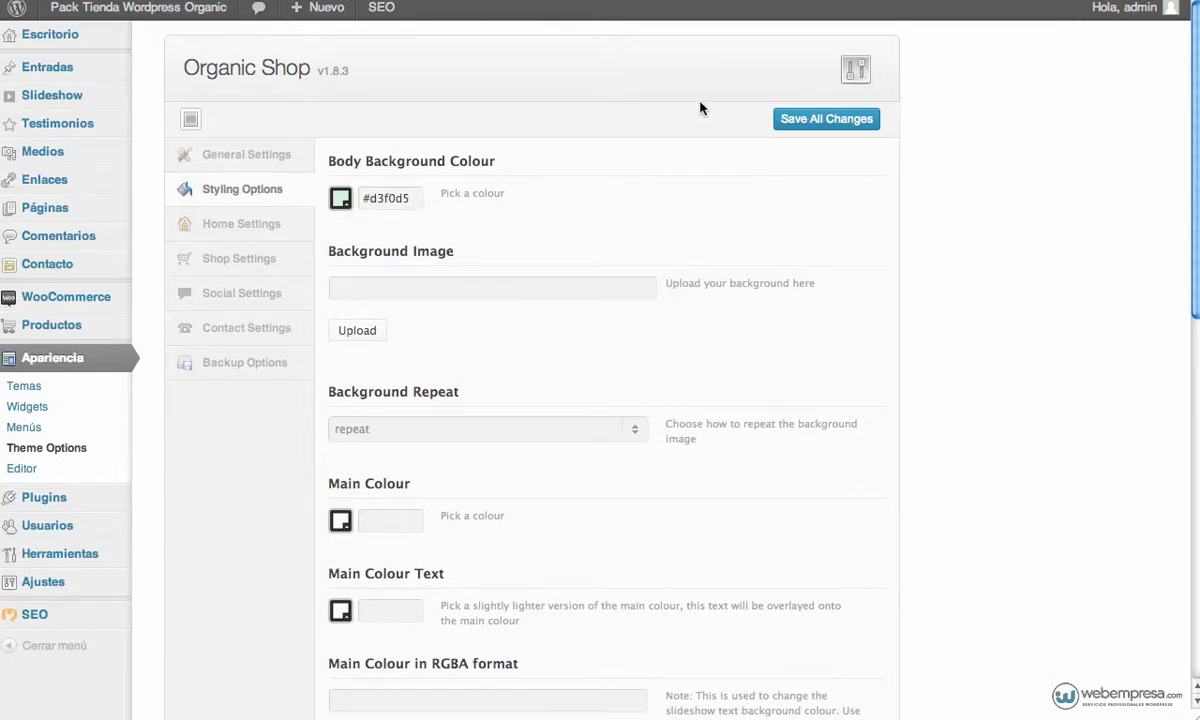
pyautogui.click(824, 121)
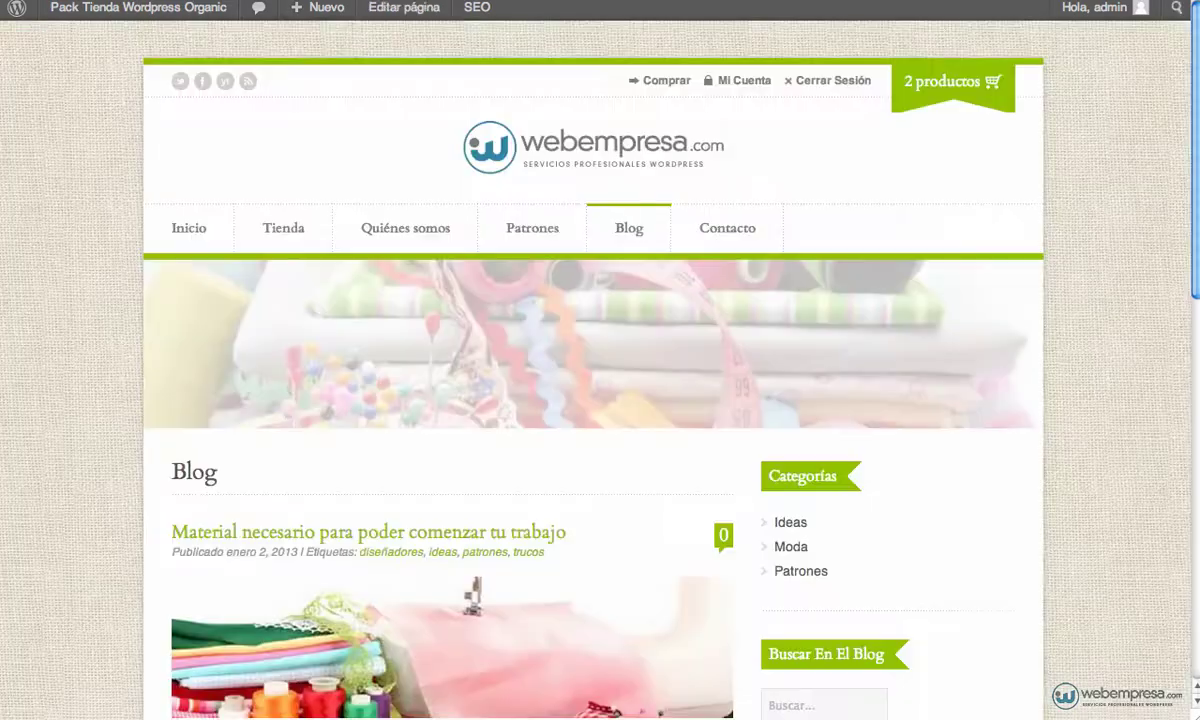
# - Check the background on the storefront's home page, and view the Background Image field and Background Repeat choices
pyautogui.click(188, 229)
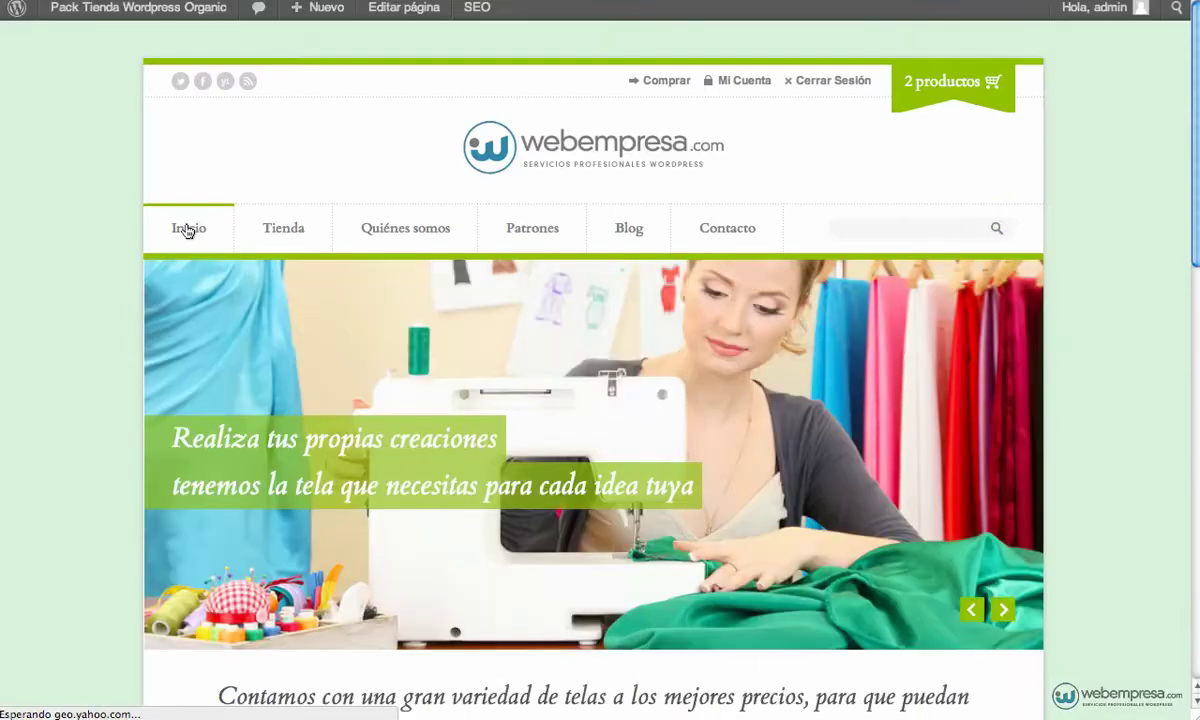
pyautogui.scroll(-10, 65, 201)
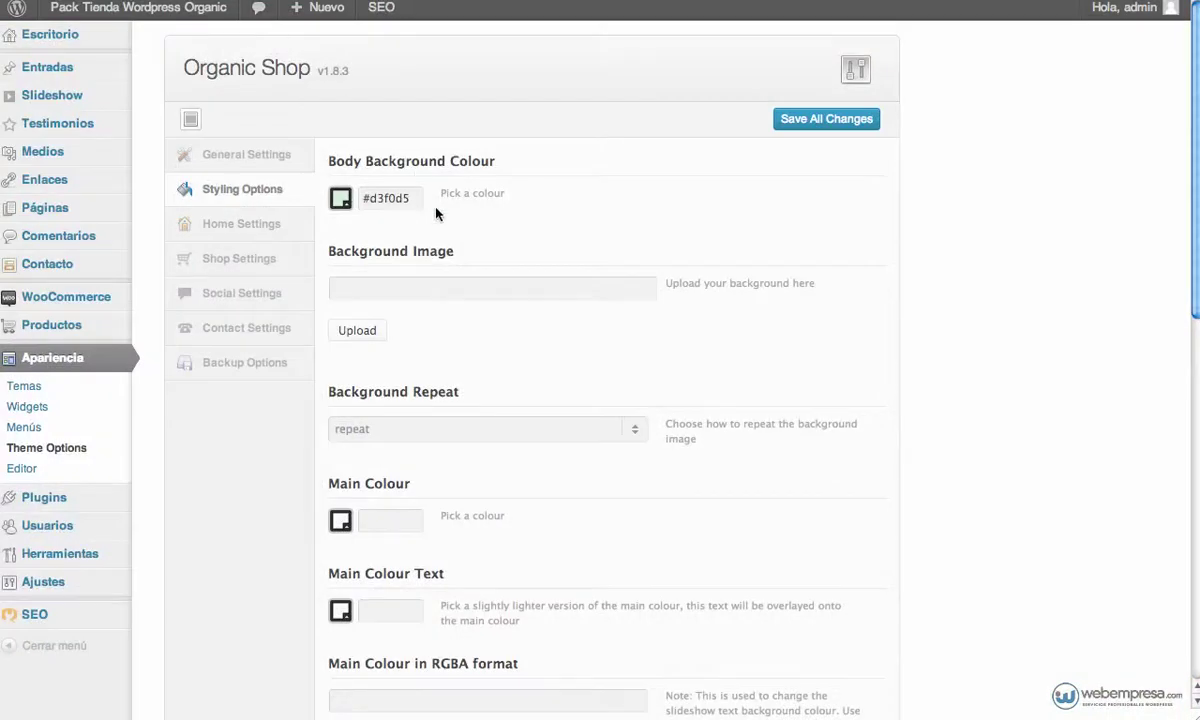
pyautogui.click(380, 290)
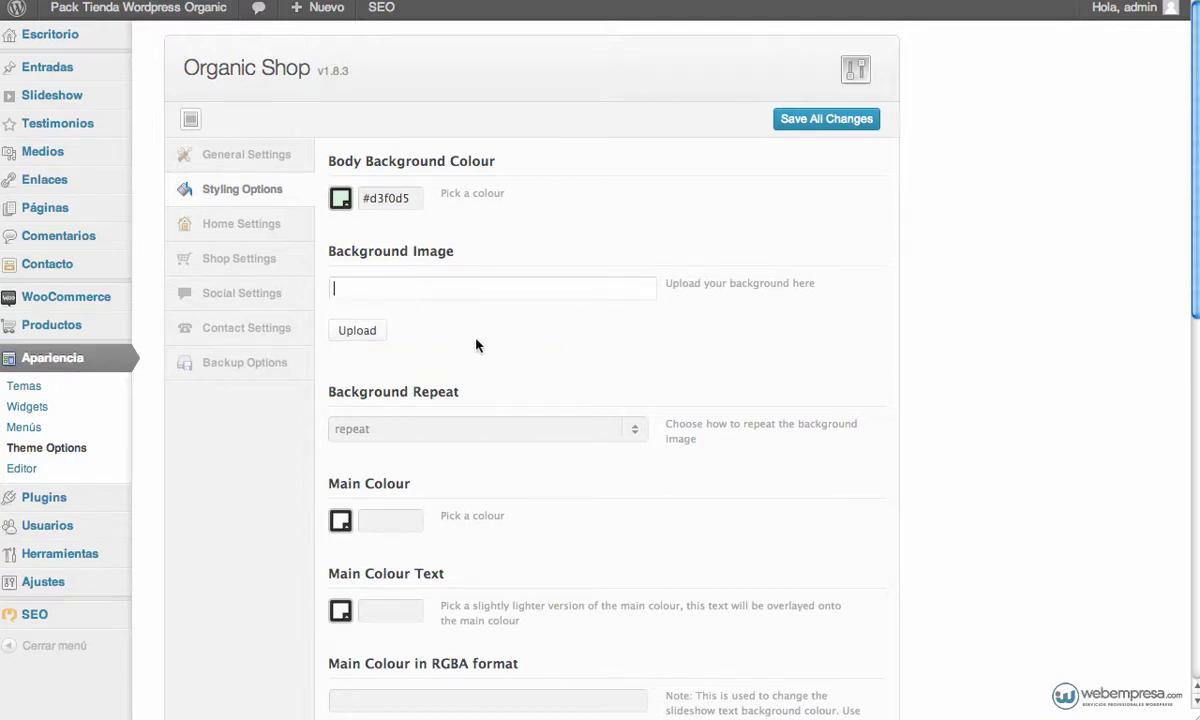
pyautogui.click(636, 433)
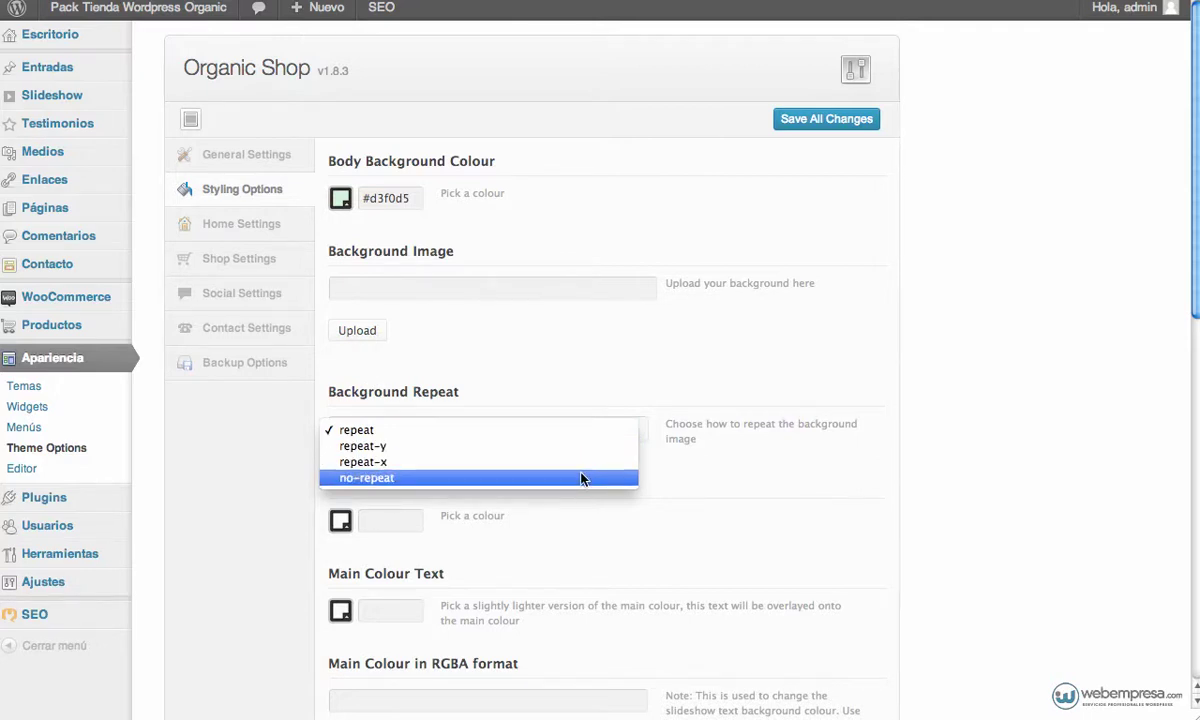
# - Clear the Body Background Colour value and save all changes
pyautogui.click(385, 198)
pyautogui.moveTo(354, 198); pyautogui.dragTo(402, 199)
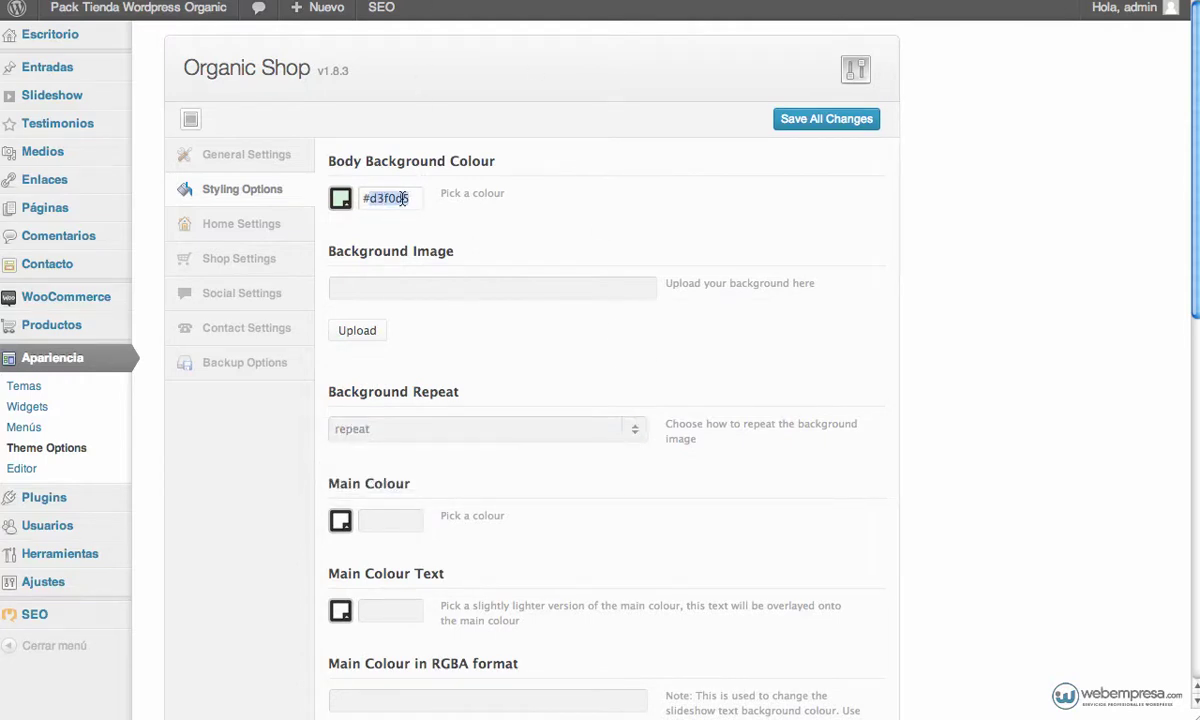
pyautogui.press('BackSpace')
pyautogui.press('BackSpace')
pyautogui.click(838, 122)
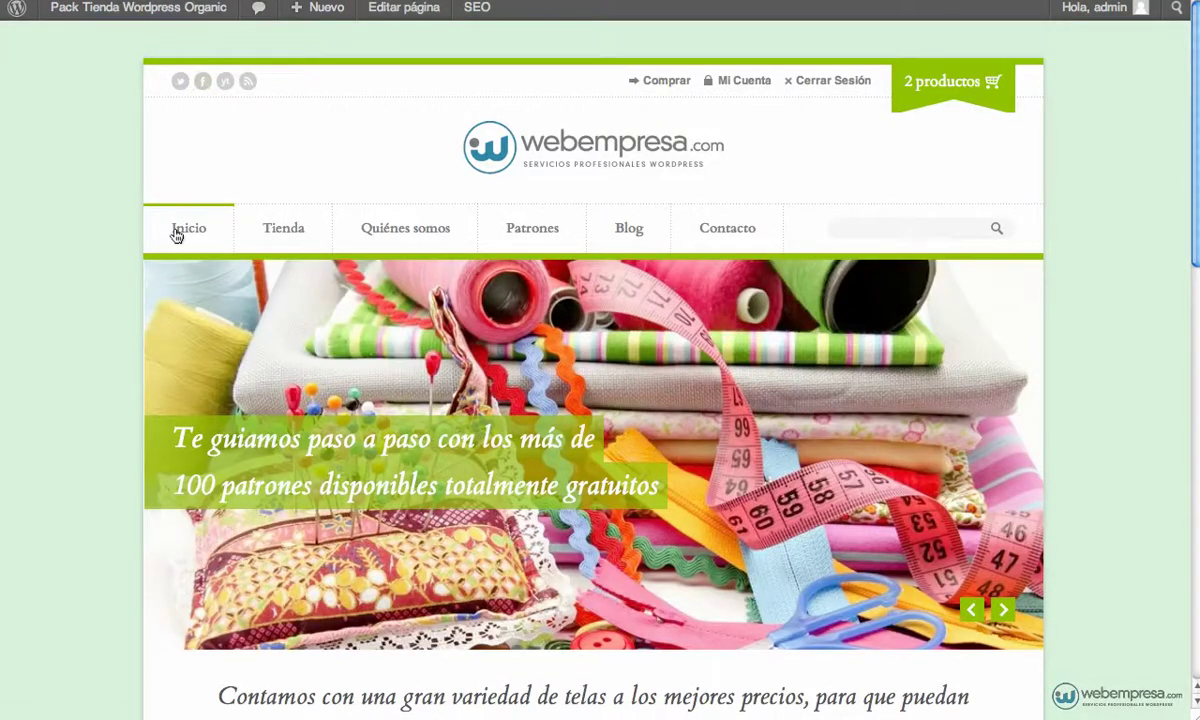
# - Reload the storefront's home page and view the Background Repeat choices again, keeping repeat
pyautogui.click(173, 233)
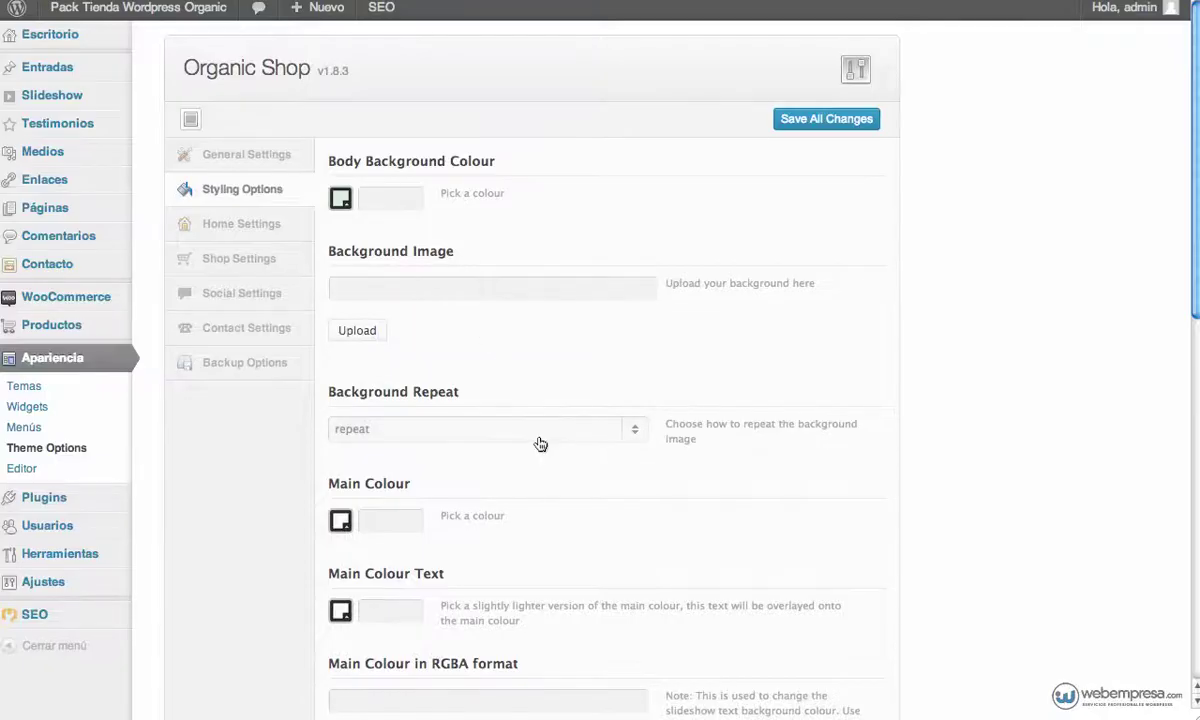
pyautogui.click(540, 438)
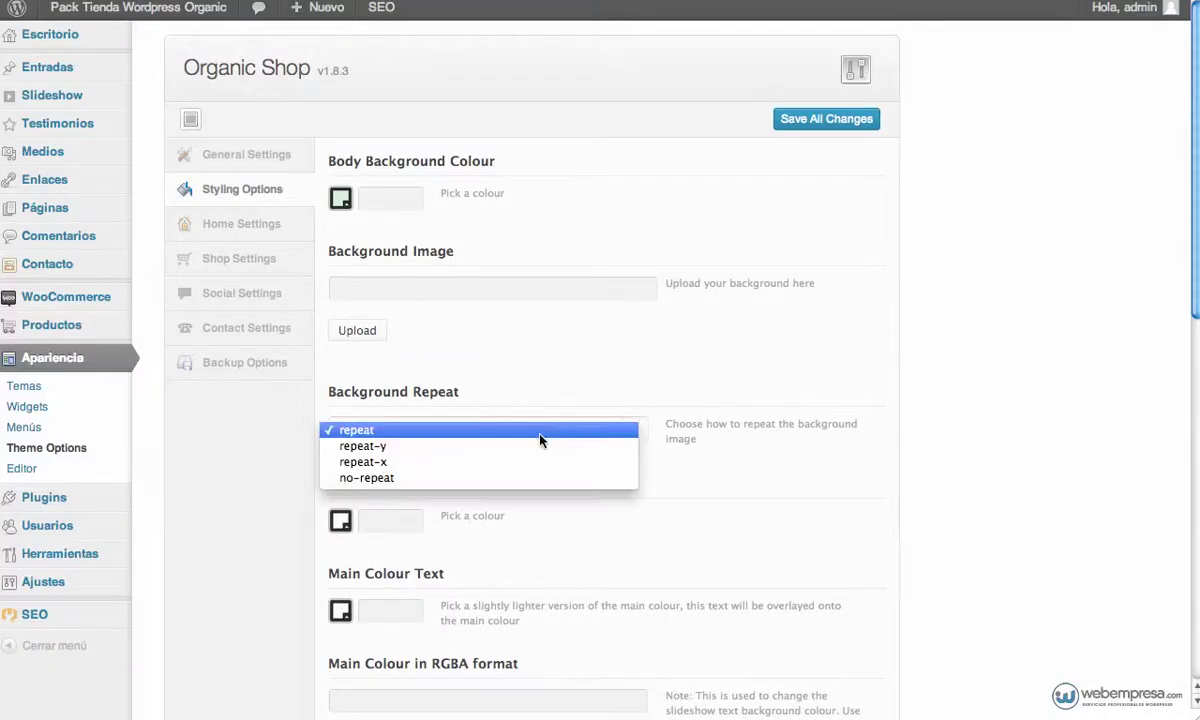
pyautogui.click(690, 496)
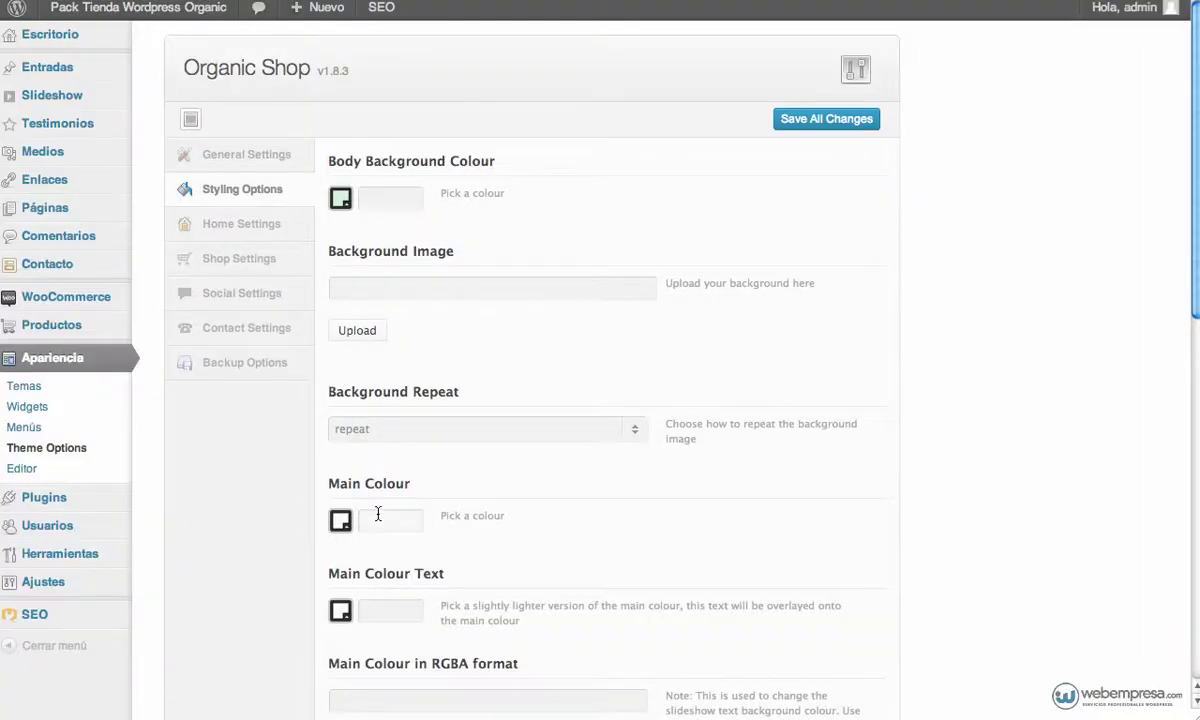
# - Set the Main Colour to light blue #75c7e0, save all changes and reload the storefront's home page
pyautogui.click(340, 520)
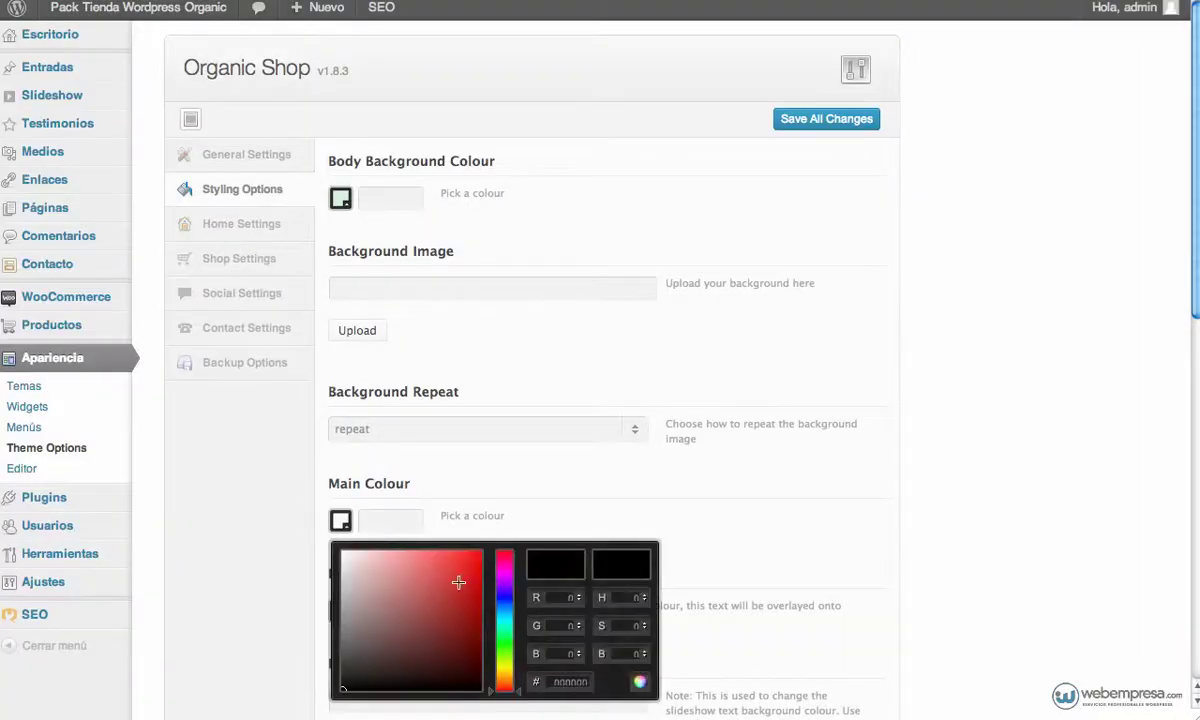
pyautogui.moveTo(519, 697); pyautogui.dragTo(506, 615)
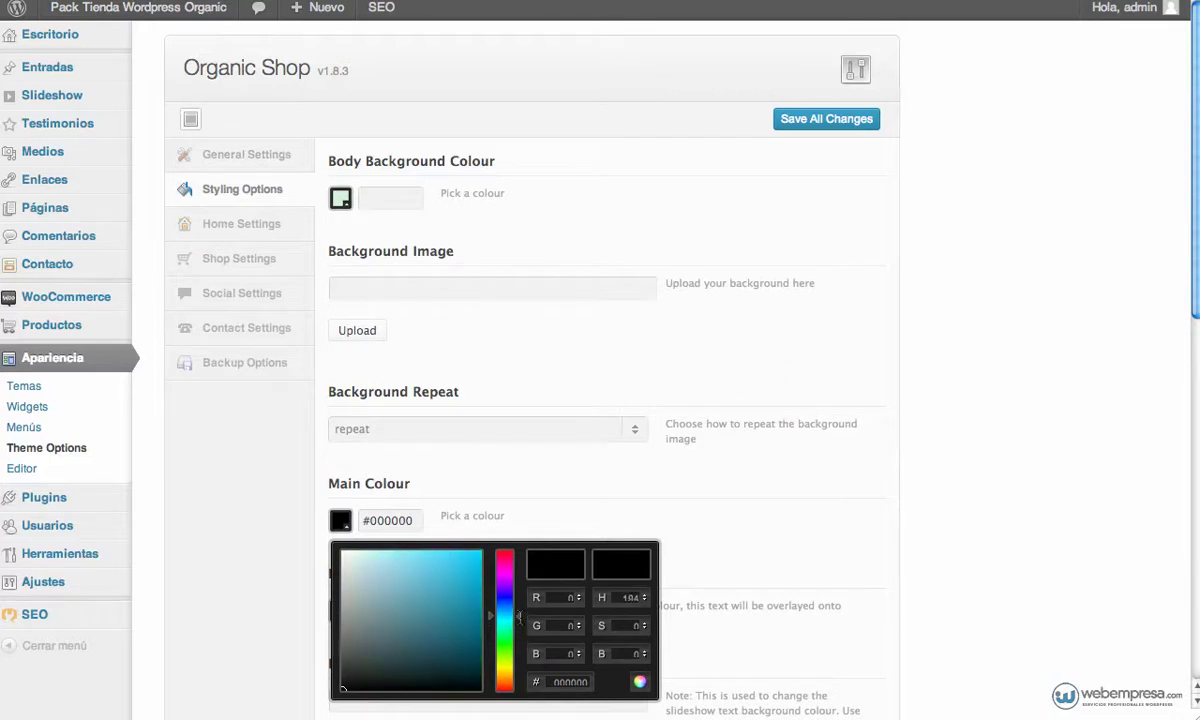
pyautogui.moveTo(343, 688)
pyautogui.mouseDown()
pyautogui.moveTo(370, 611)
pyautogui.moveTo(408, 567)
pyautogui.mouseUp()
pyautogui.click(641, 683)
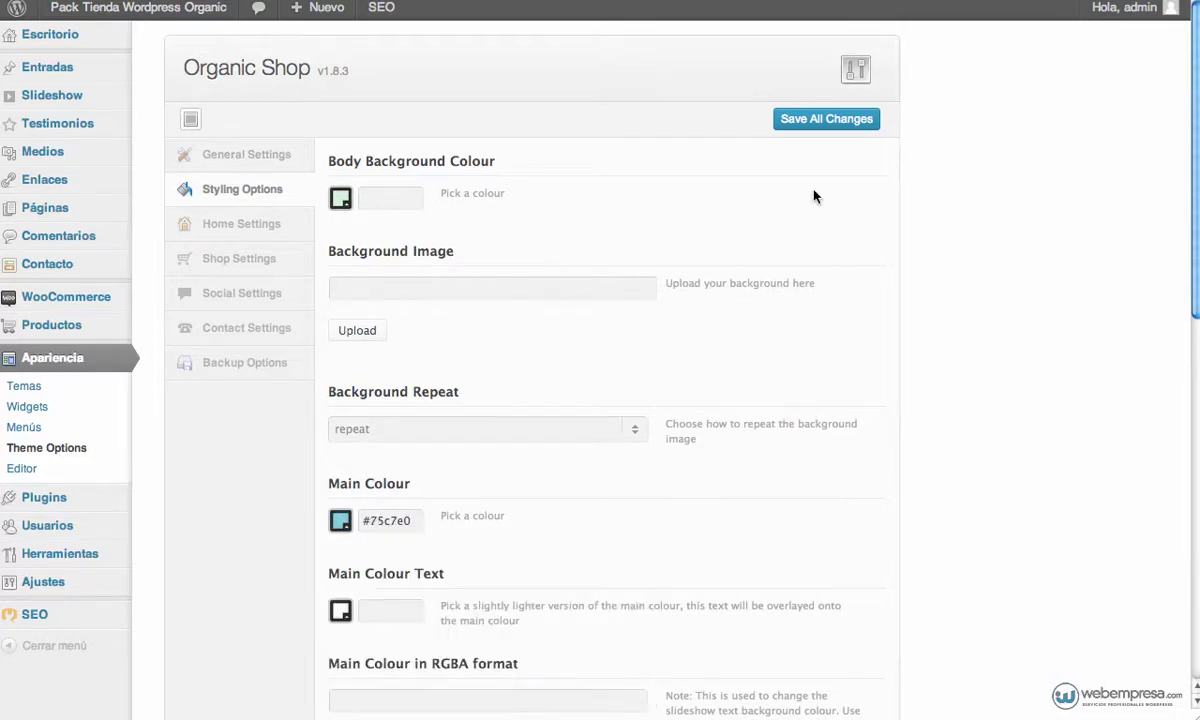
pyautogui.click(823, 122)
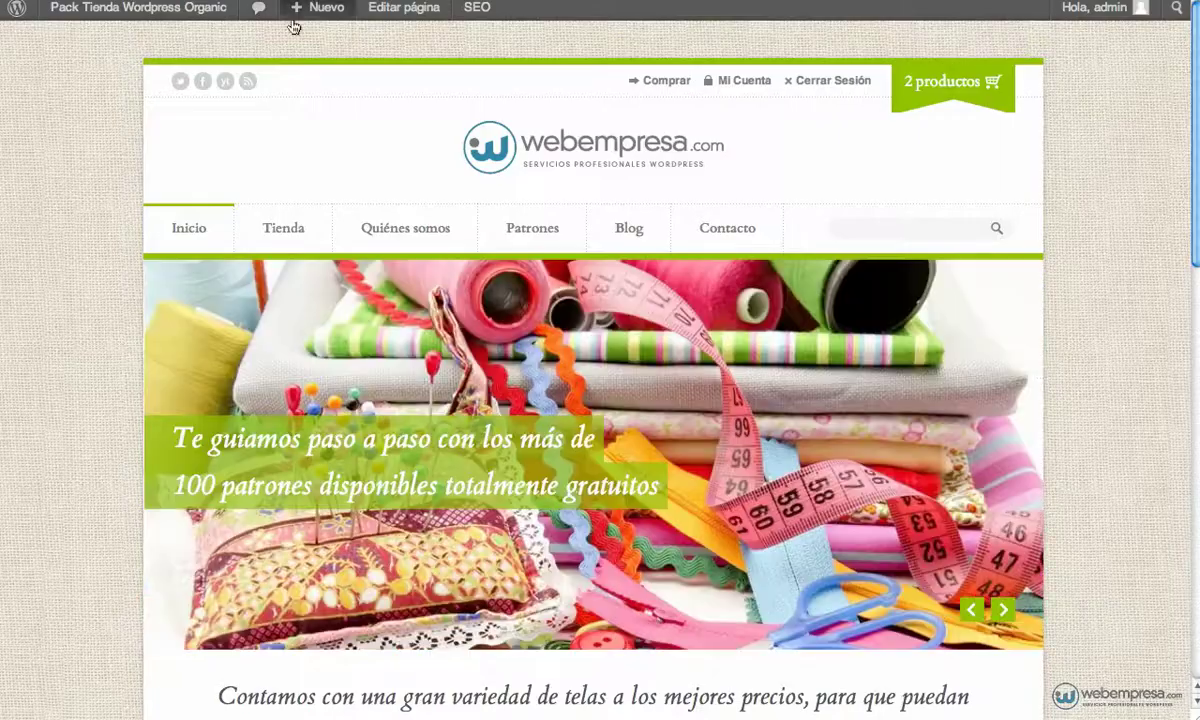
pyautogui.click(200, 228)
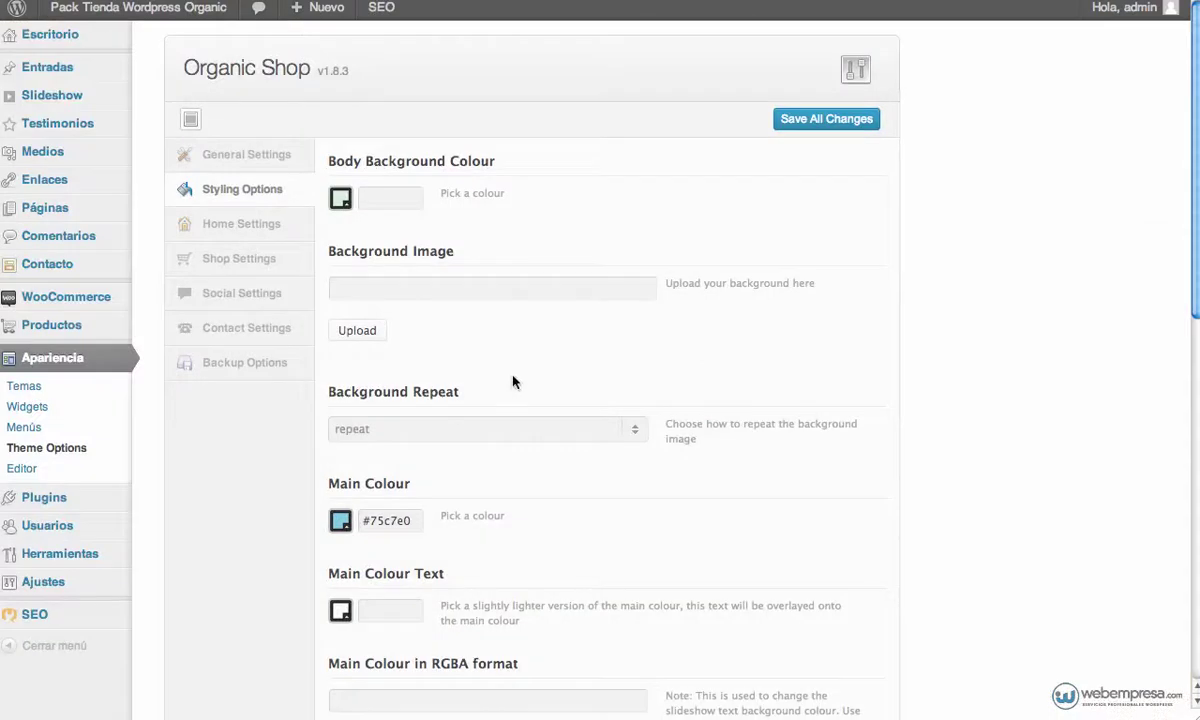
# - Review the Main Colour Text and Main Colour in RGBA format settings, and clear the Main Colour value
pyautogui.scroll(-3, 495, 390)
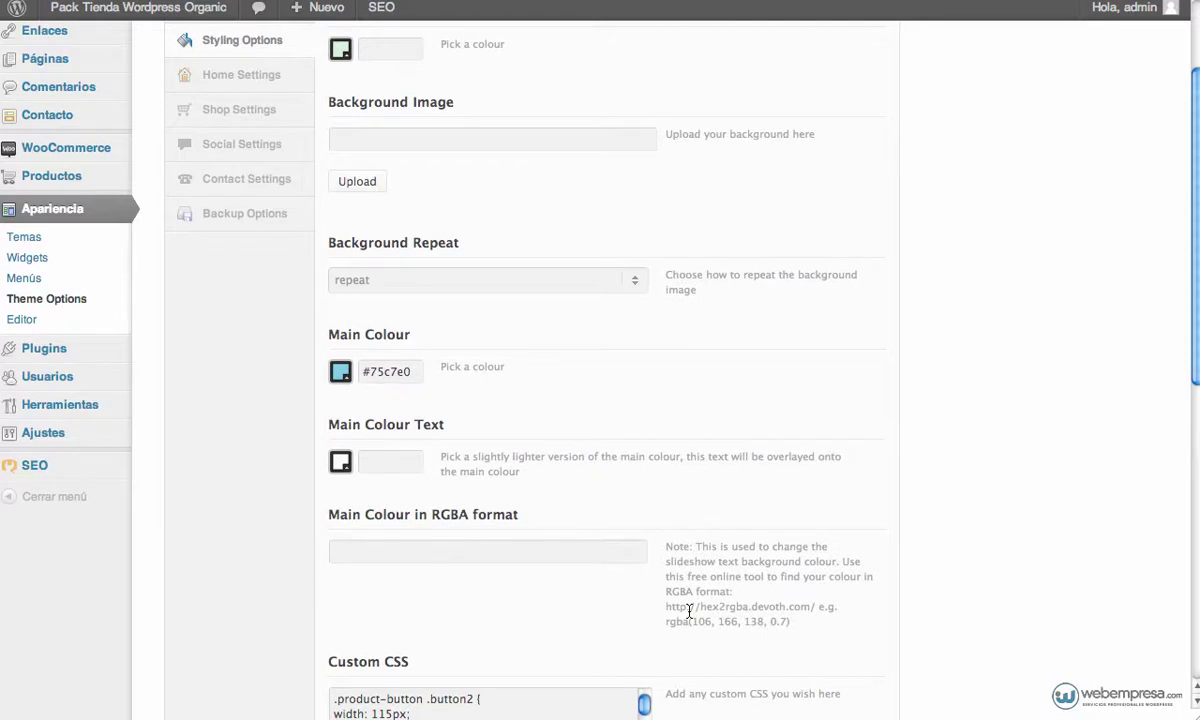
pyautogui.scroll(-3, 643, 613)
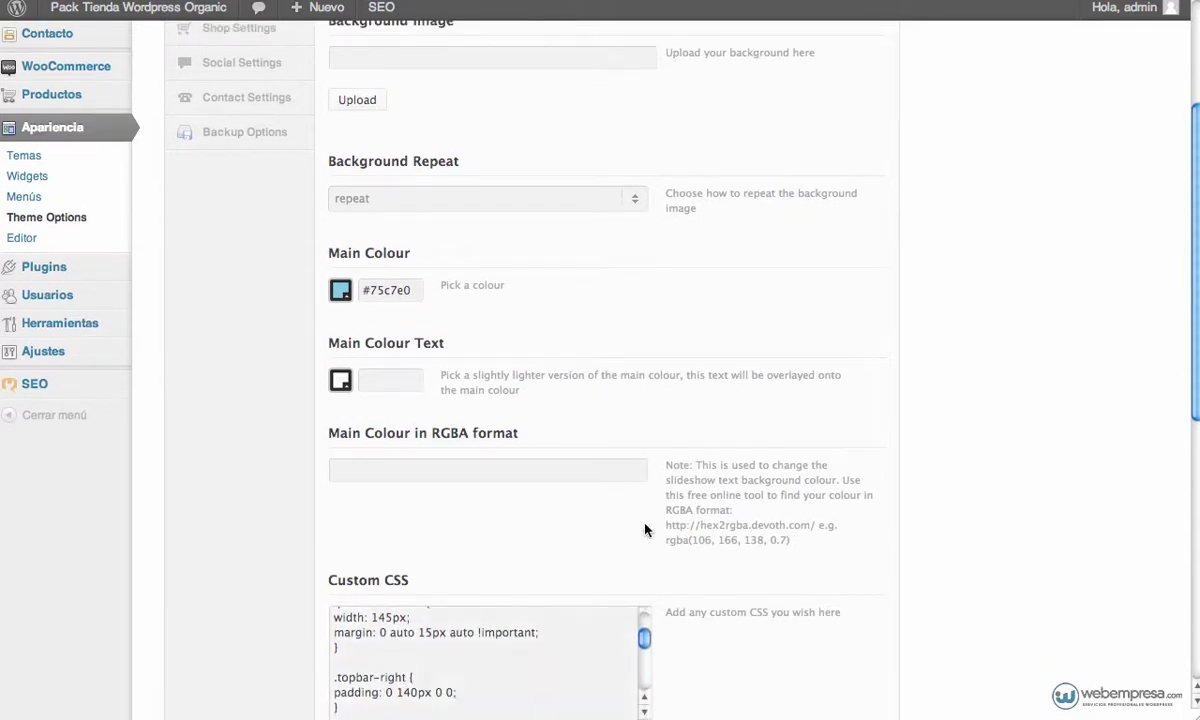
pyautogui.moveTo(410, 292); pyautogui.dragTo(365, 295)
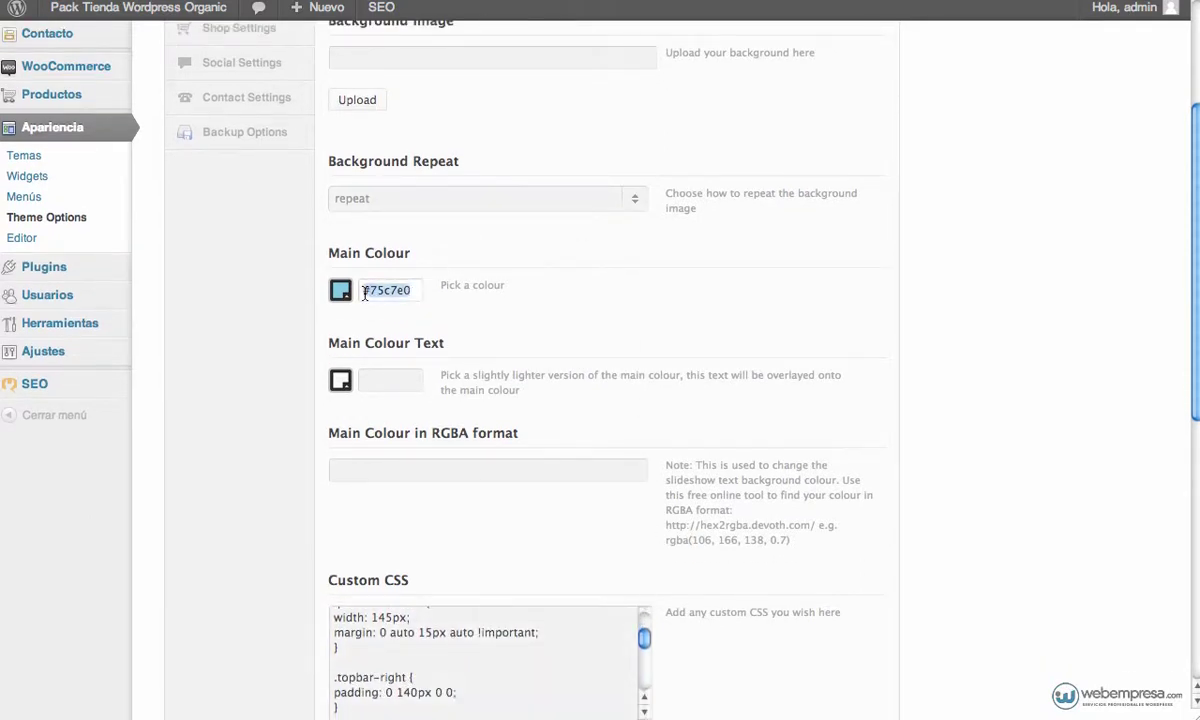
pyautogui.press('BackSpace')
# - Examine the Custom CSS, Google Font, Google Font Name and Default Header Image URL settings
pyautogui.scroll(-5, 481, 300)
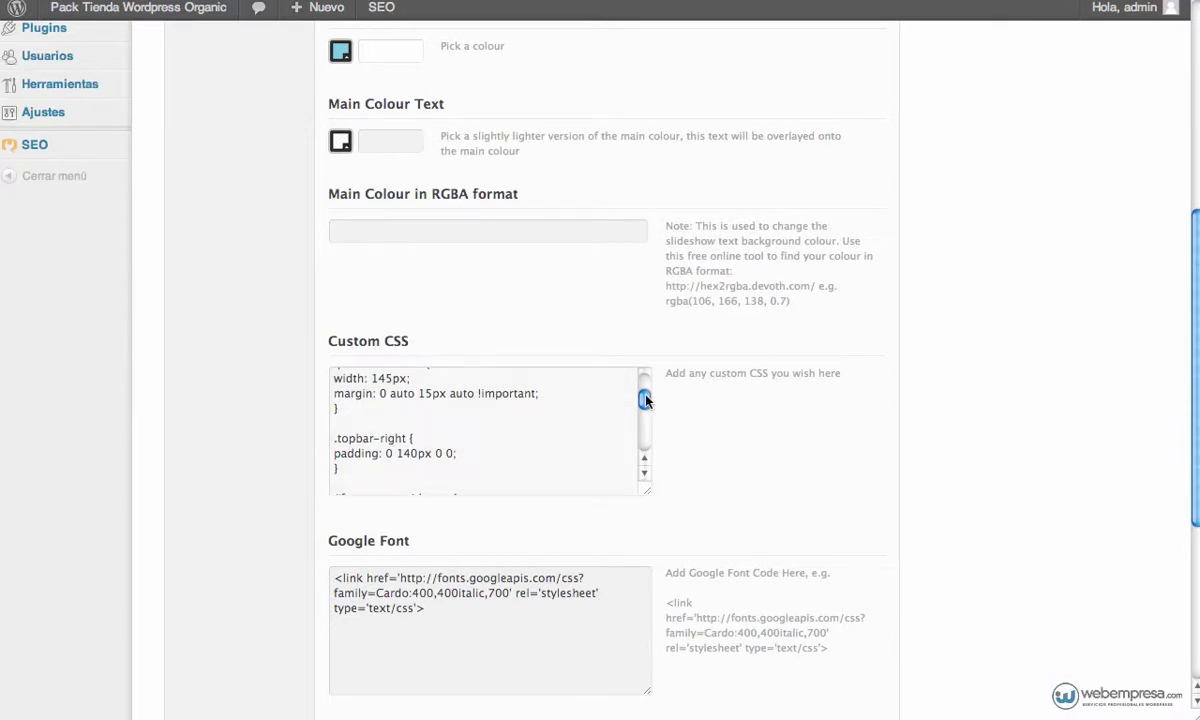
pyautogui.moveTo(644, 398)
pyautogui.mouseDown()
pyautogui.moveTo(646, 447)
pyautogui.moveTo(646, 383)
pyautogui.mouseUp()
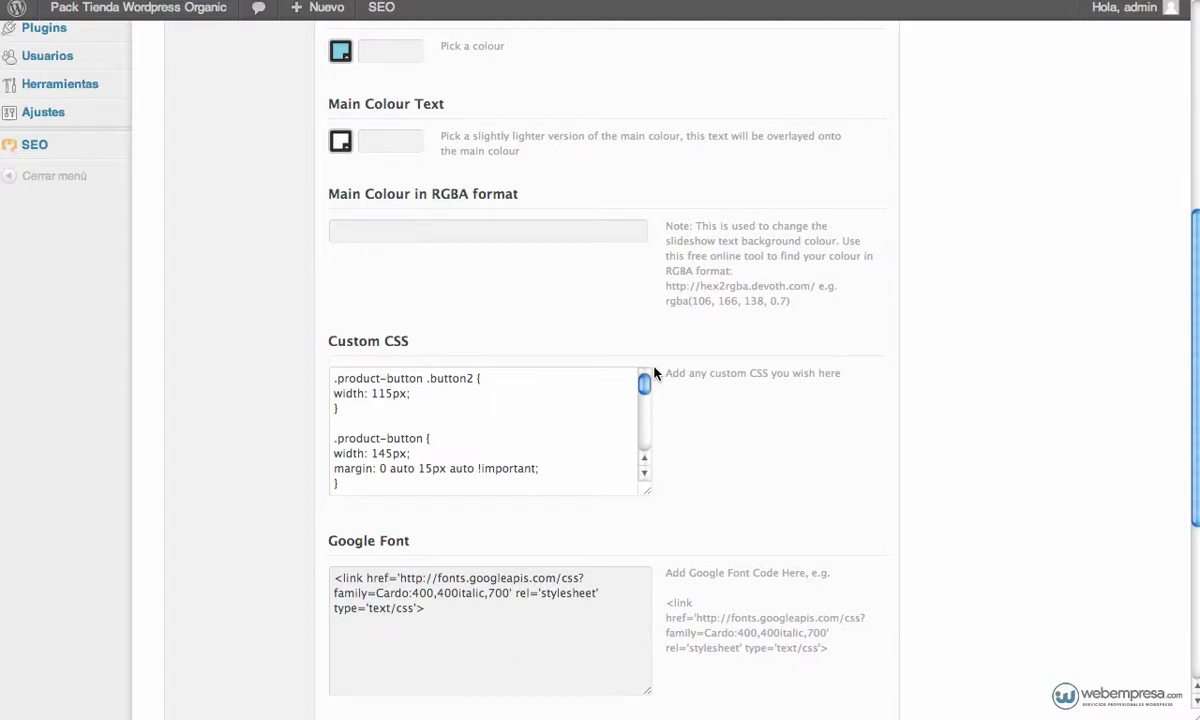
pyautogui.scroll(-5, 696, 410)
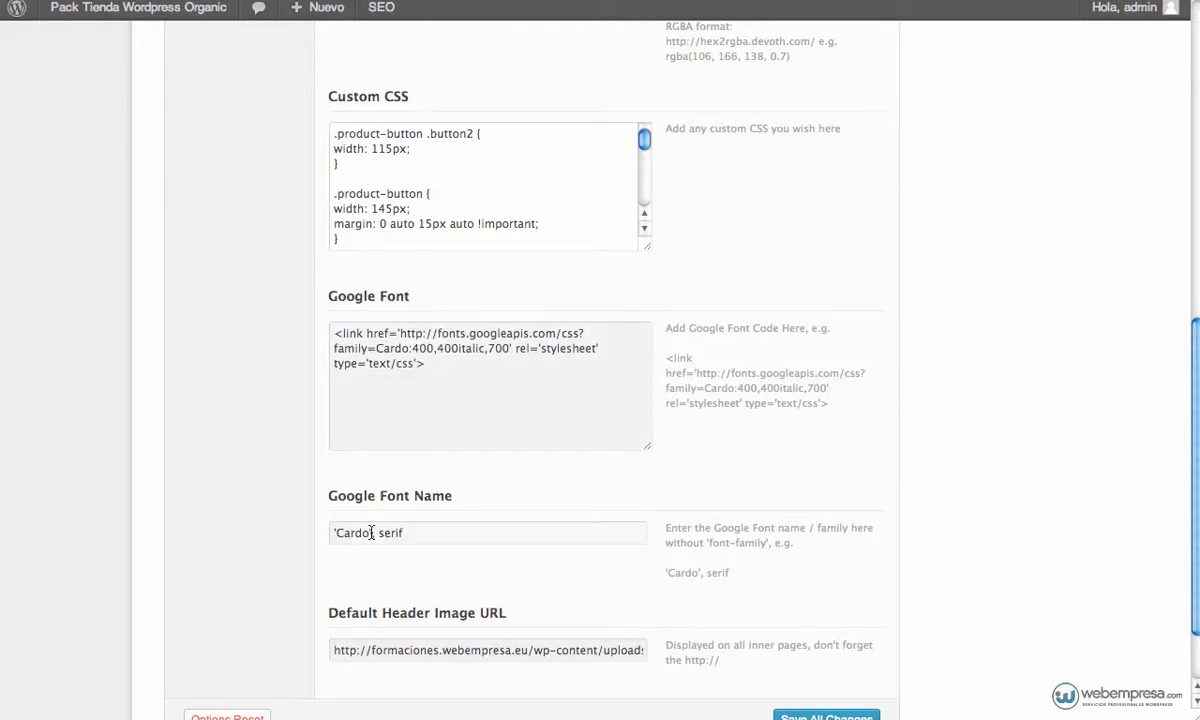
pyautogui.scroll(-2, 370, 536)
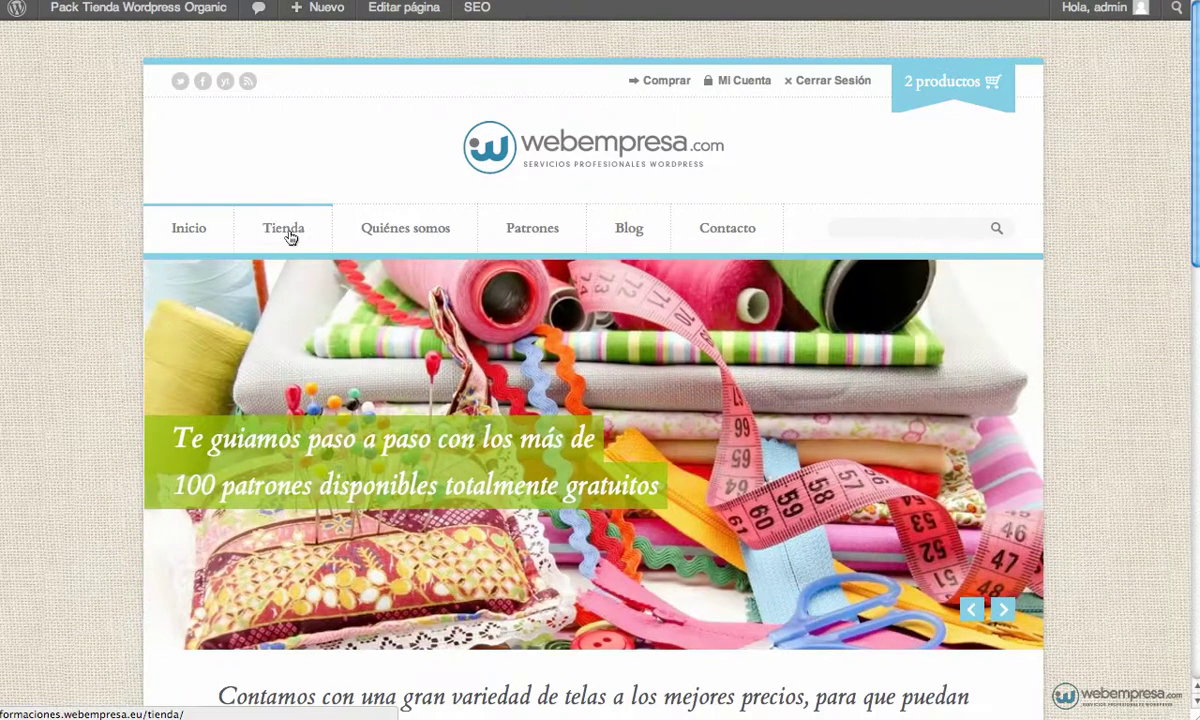
# - Check the default header image on the storefront's Tienda, Quiénes somos, Patrones and Blog pages
pyautogui.click(288, 233)
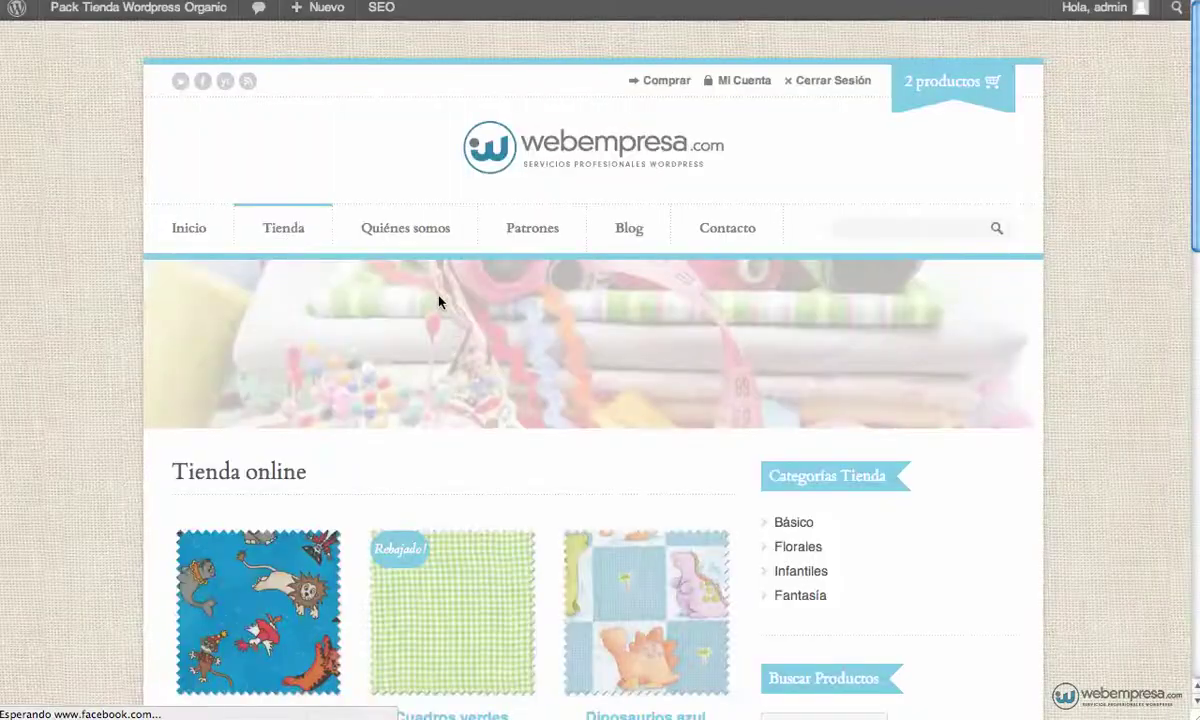
pyautogui.click(409, 238)
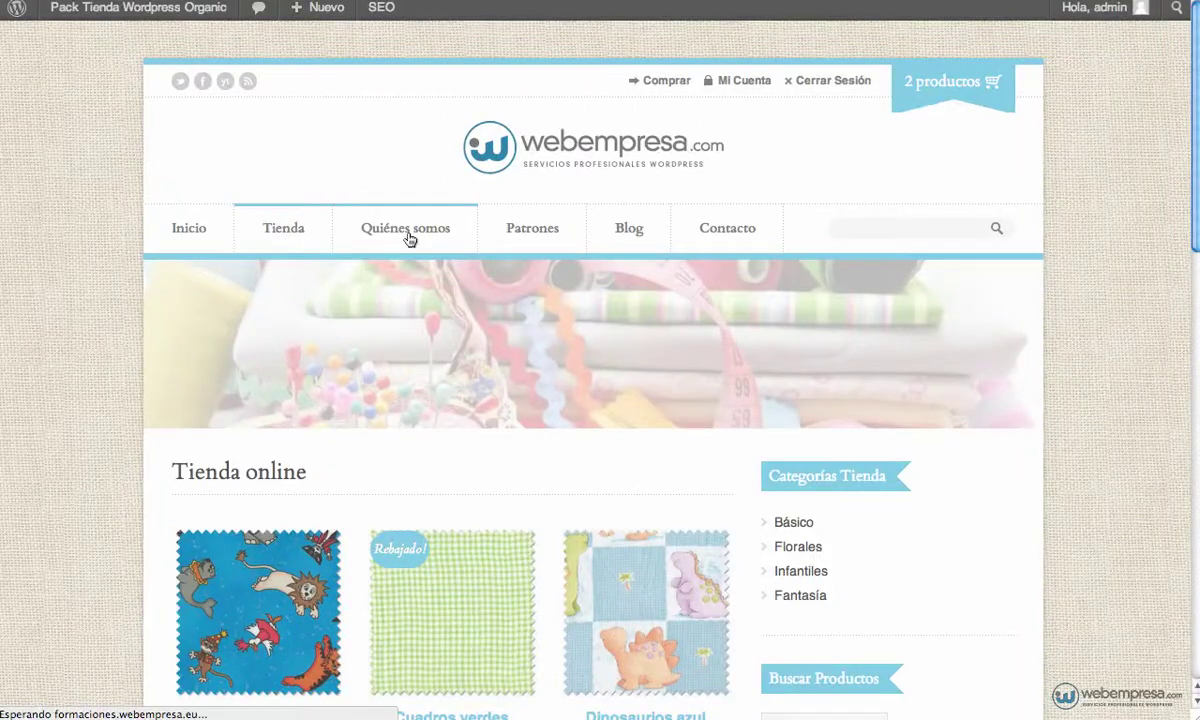
pyautogui.click(533, 239)
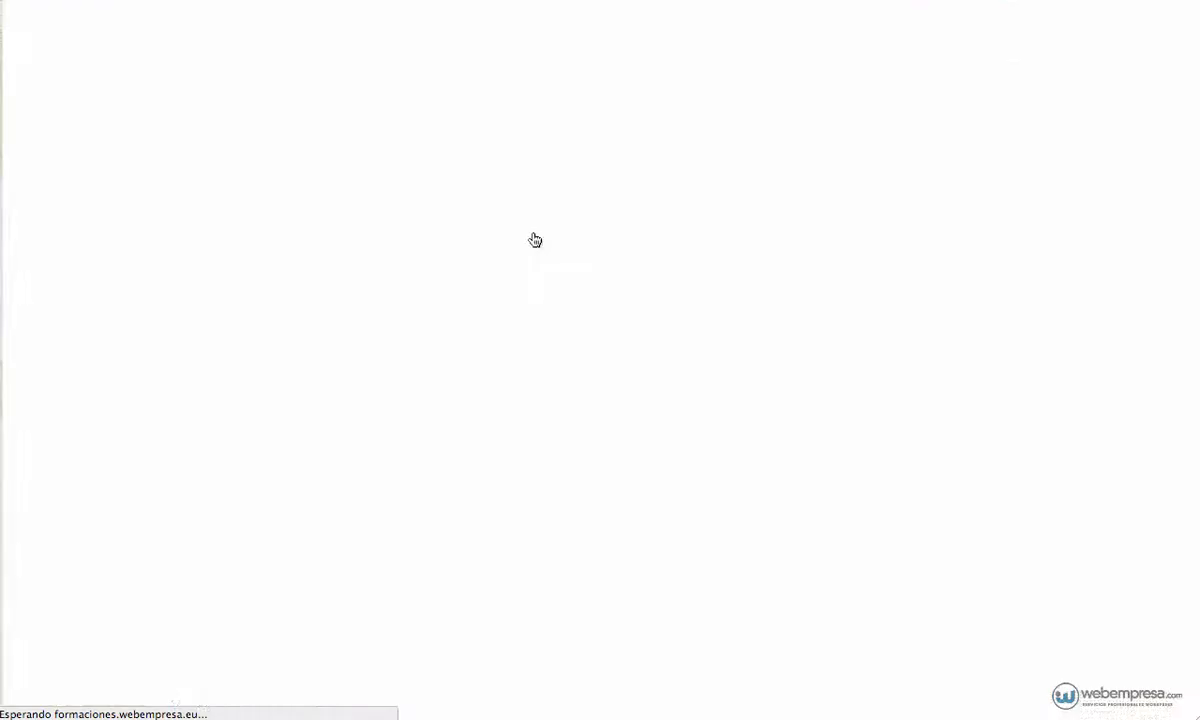
pyautogui.click(628, 234)
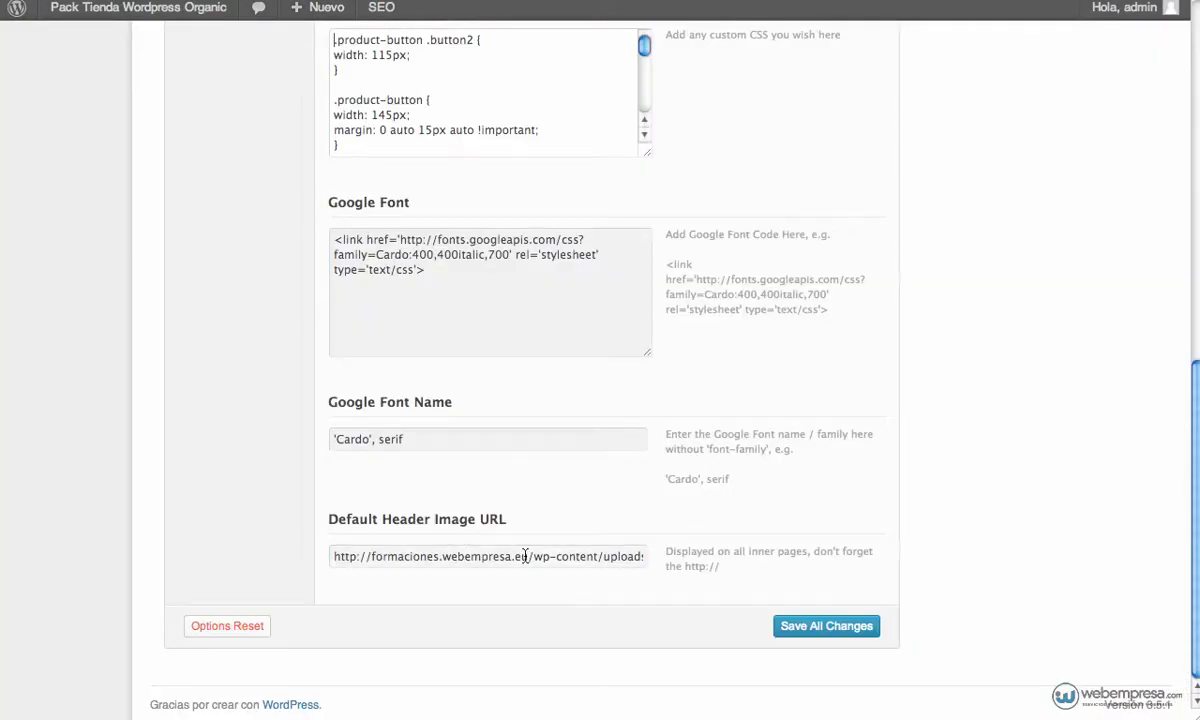
# - Clear the Default Header Image URL and save all changes
pyautogui.click(507, 557)
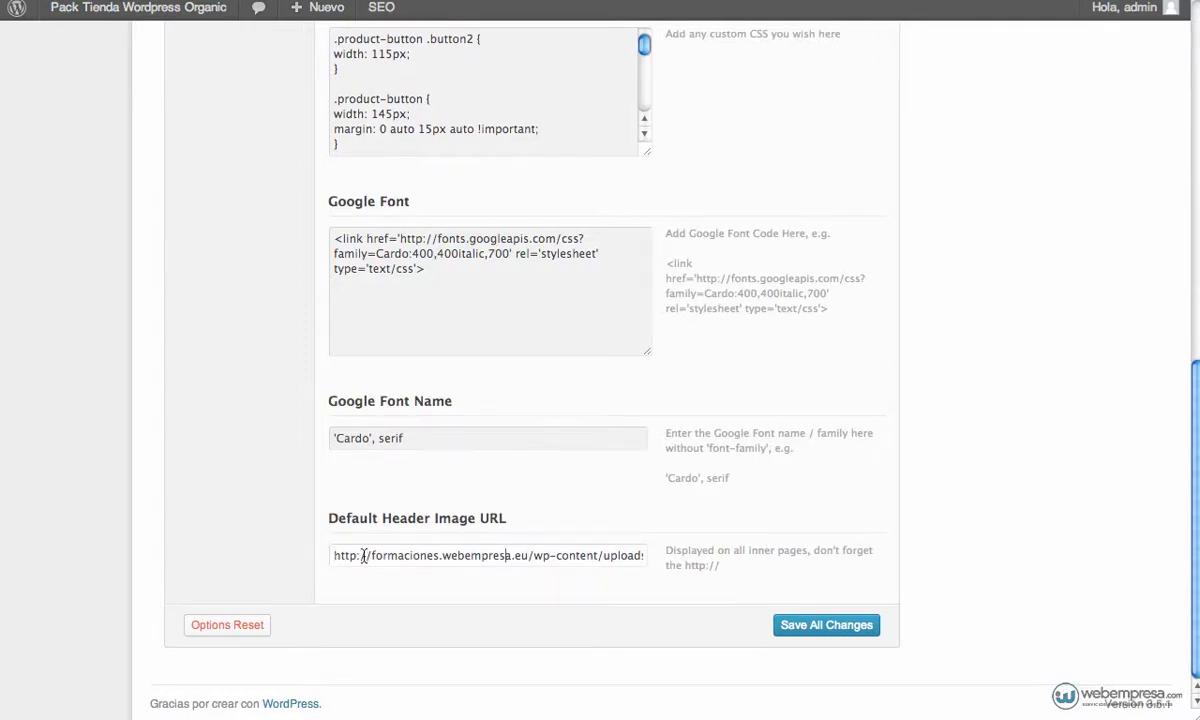
pyautogui.moveTo(336, 556); pyautogui.dragTo(700, 553)
pyautogui.press('BackSpace')
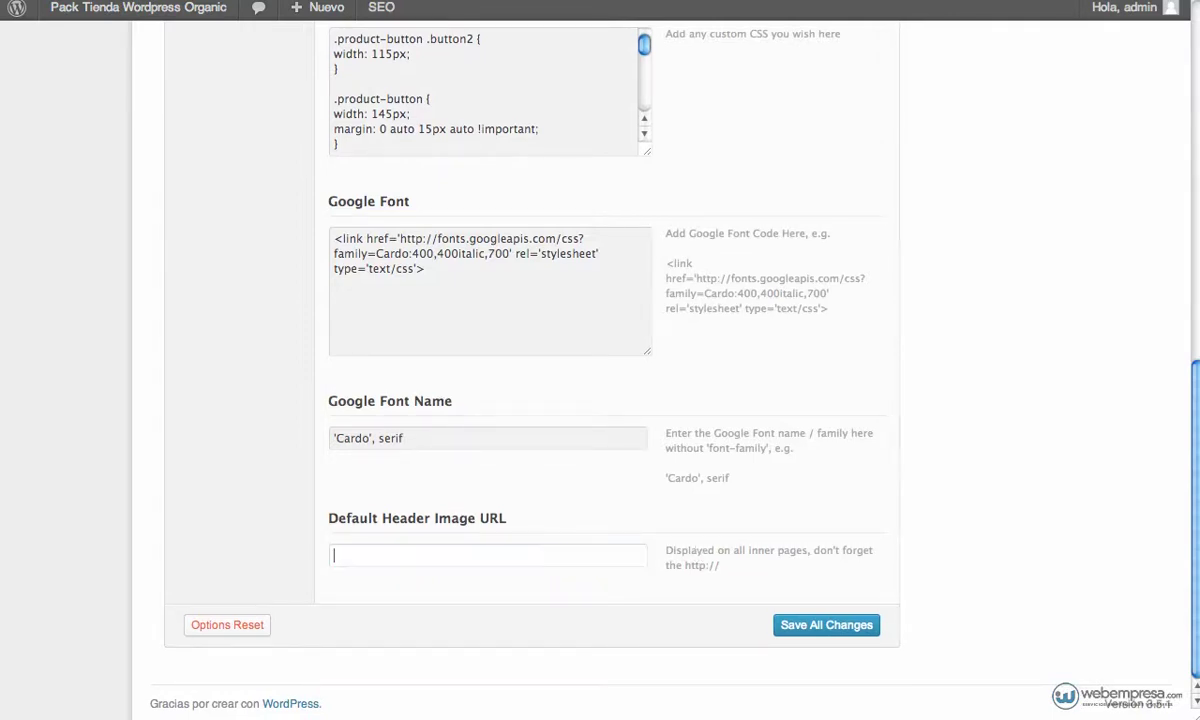
pyautogui.click(797, 626)
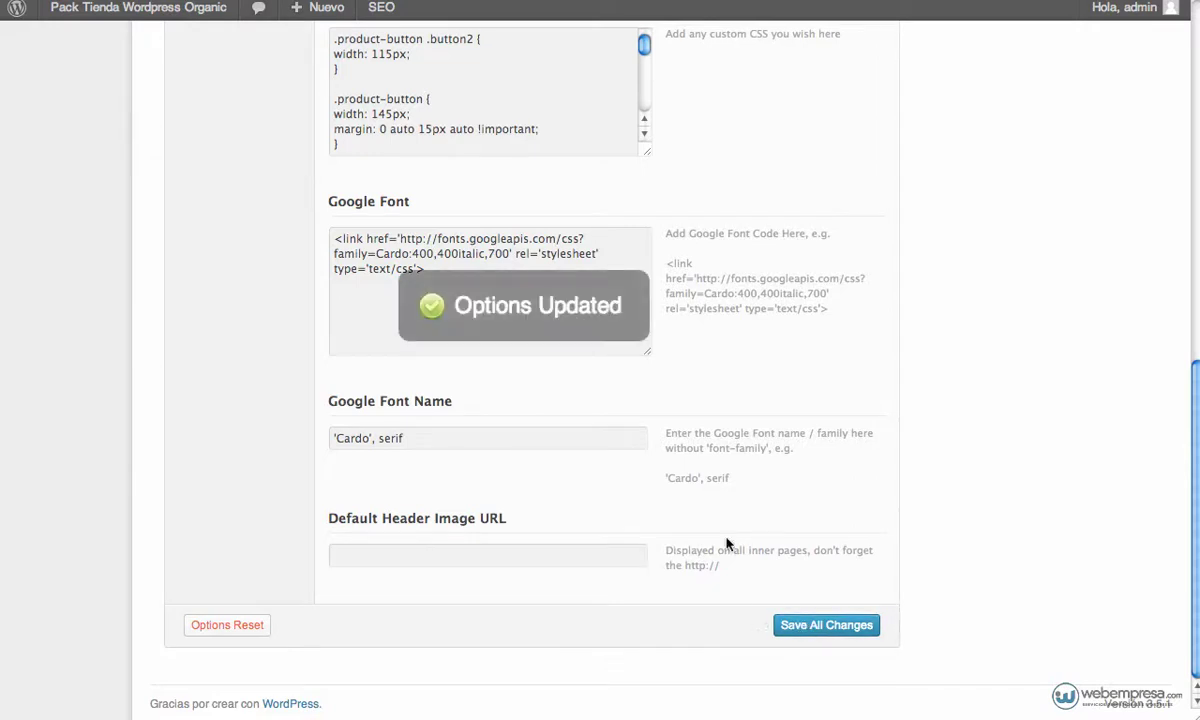
# - Check the storefront's Quiénes somos and Patrones pages with the default header image removed
pyautogui.click(310, 3)
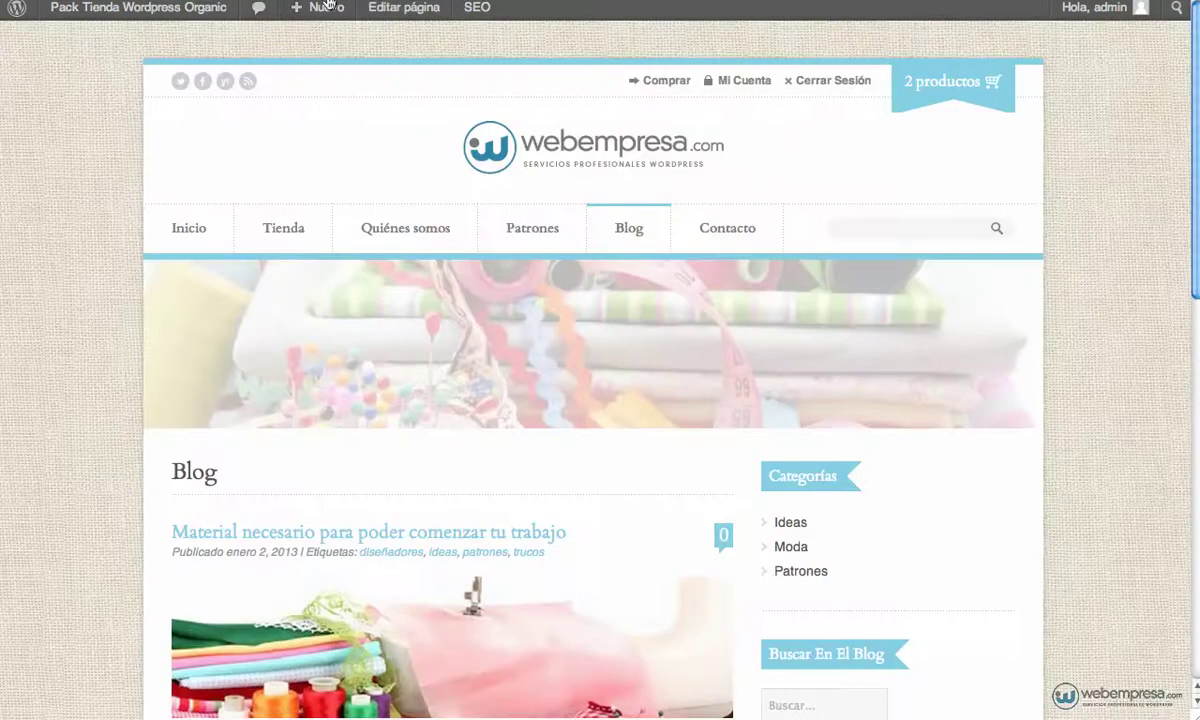
pyautogui.click(391, 233)
pyautogui.click(522, 242)
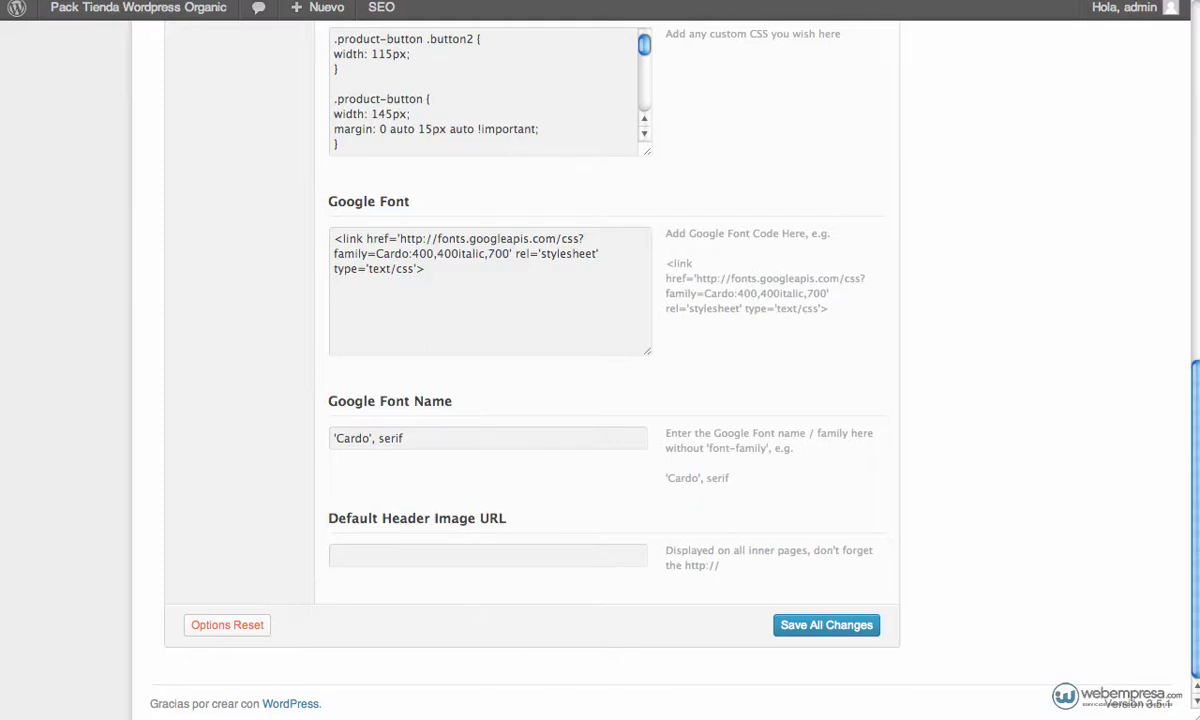
# - Preview cabeceran.jpg from the local images folder and upload it as a new media file
pyautogui.doubleClick(1082, 500)
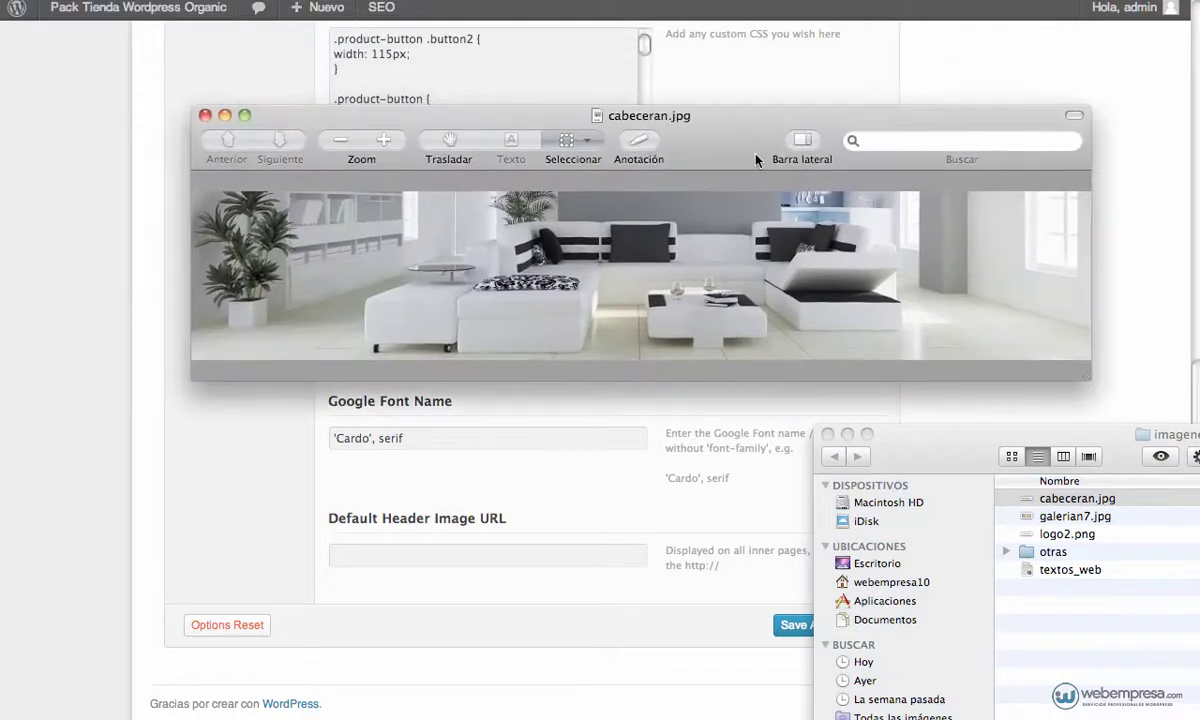
pyautogui.click(205, 115)
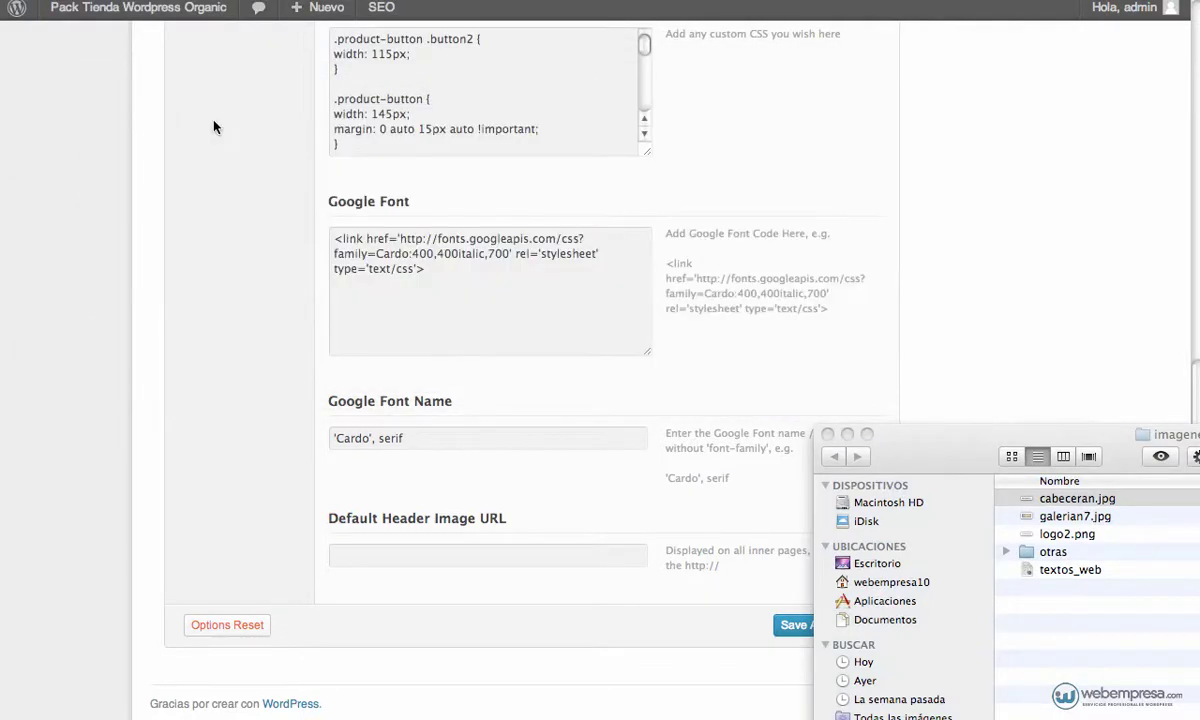
pyautogui.scroll(15, 205, 320)
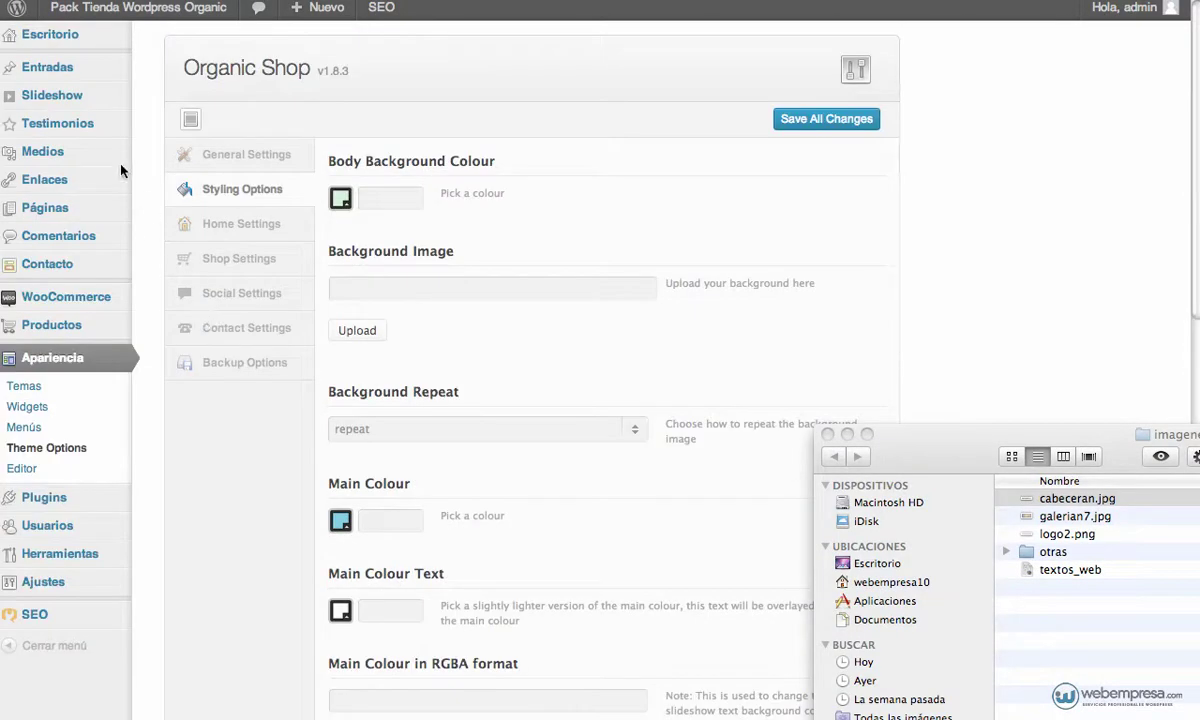
pyautogui.moveTo(42, 155)
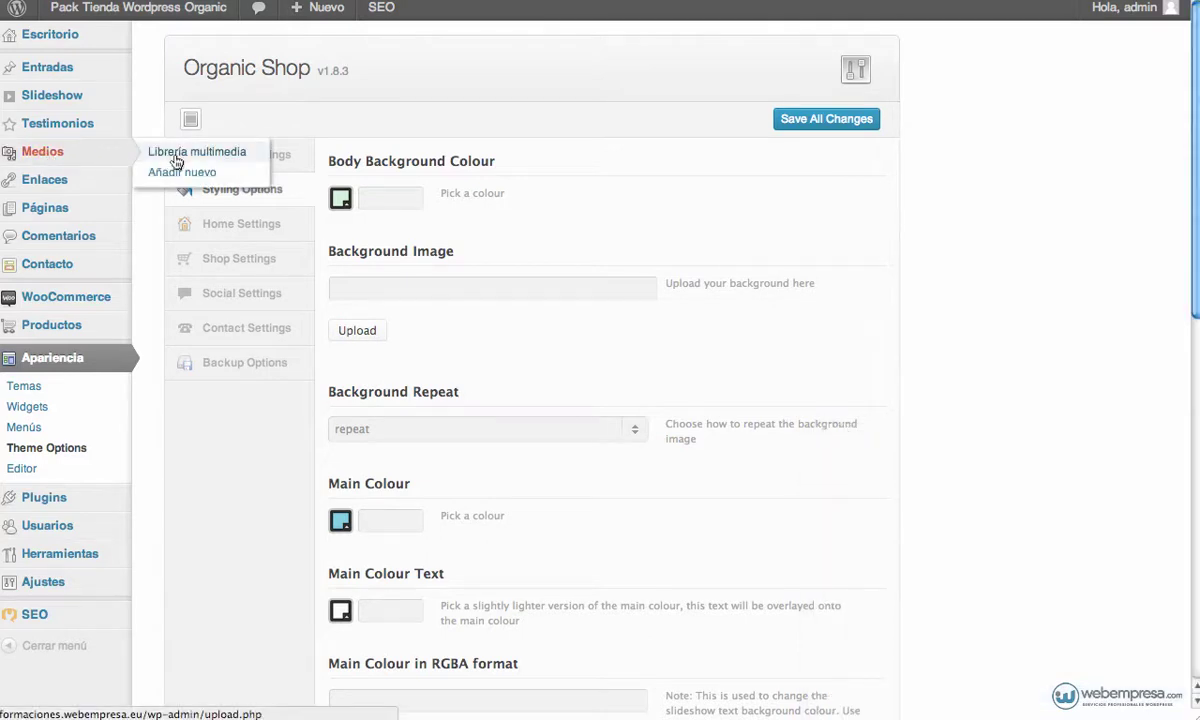
pyautogui.click(182, 177)
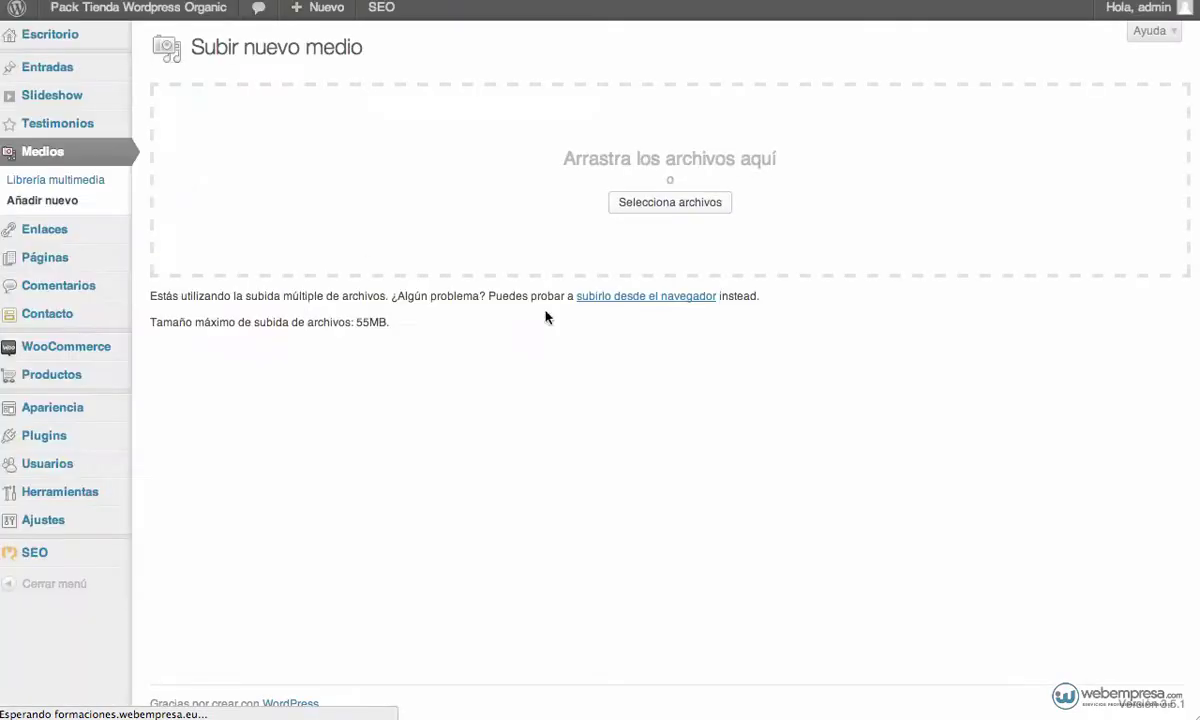
pyautogui.click(1136, 578)
pyautogui.moveTo(1053, 502); pyautogui.dragTo(830, 217)
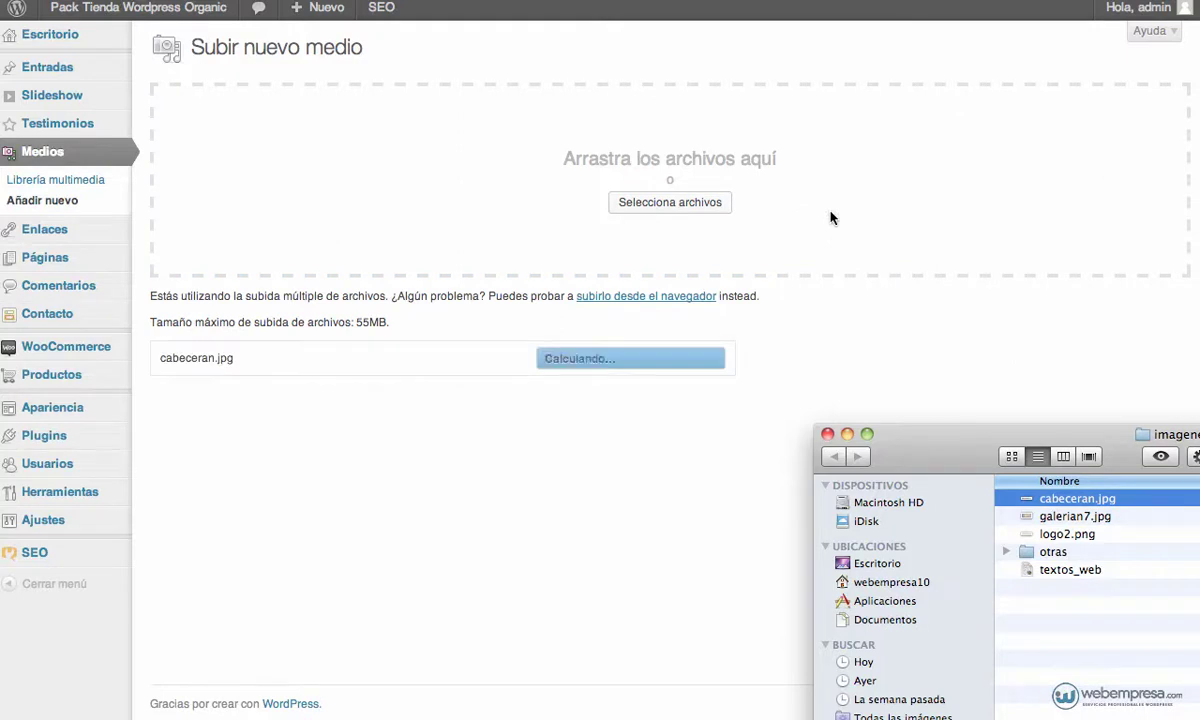
# - Open the uploaded cabeceran image for editing and copy its file URL
pyautogui.click(716, 363)
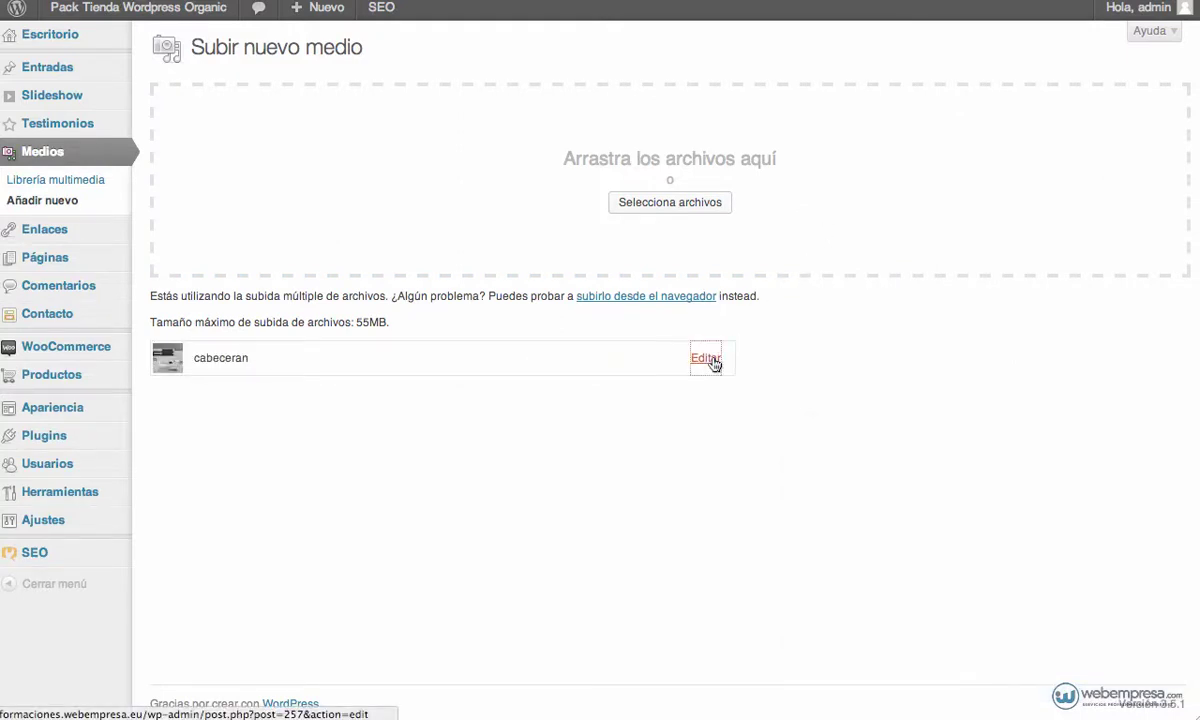
pyautogui.click(714, 362)
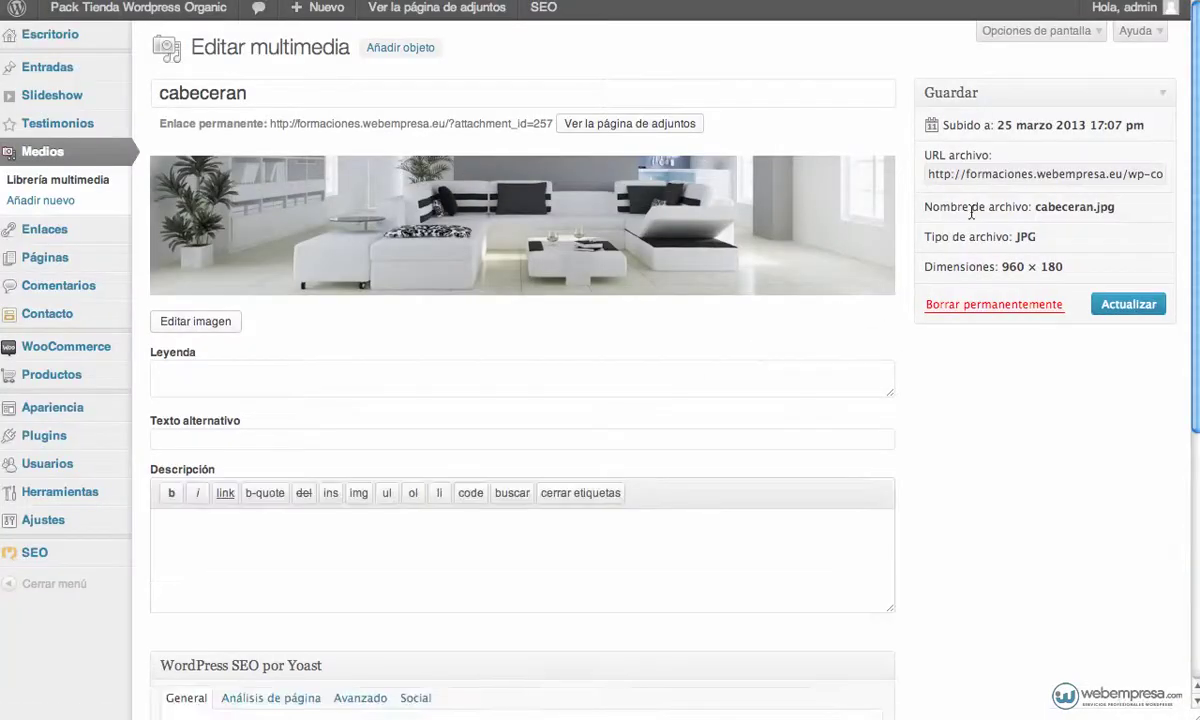
pyautogui.moveTo(930, 175); pyautogui.dragTo(1177, 184)
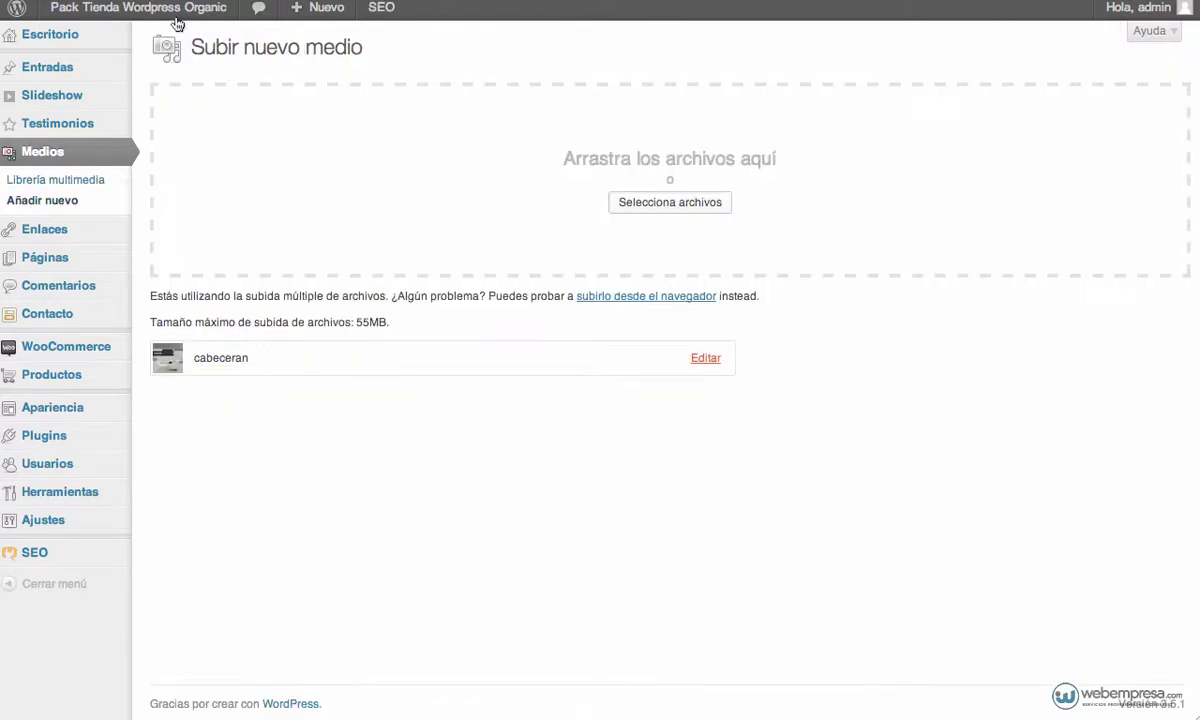
# - Set the theme's Default Header Image URL to the copied cabeceran.jpg address and save all changes
pyautogui.moveTo(76, 526)
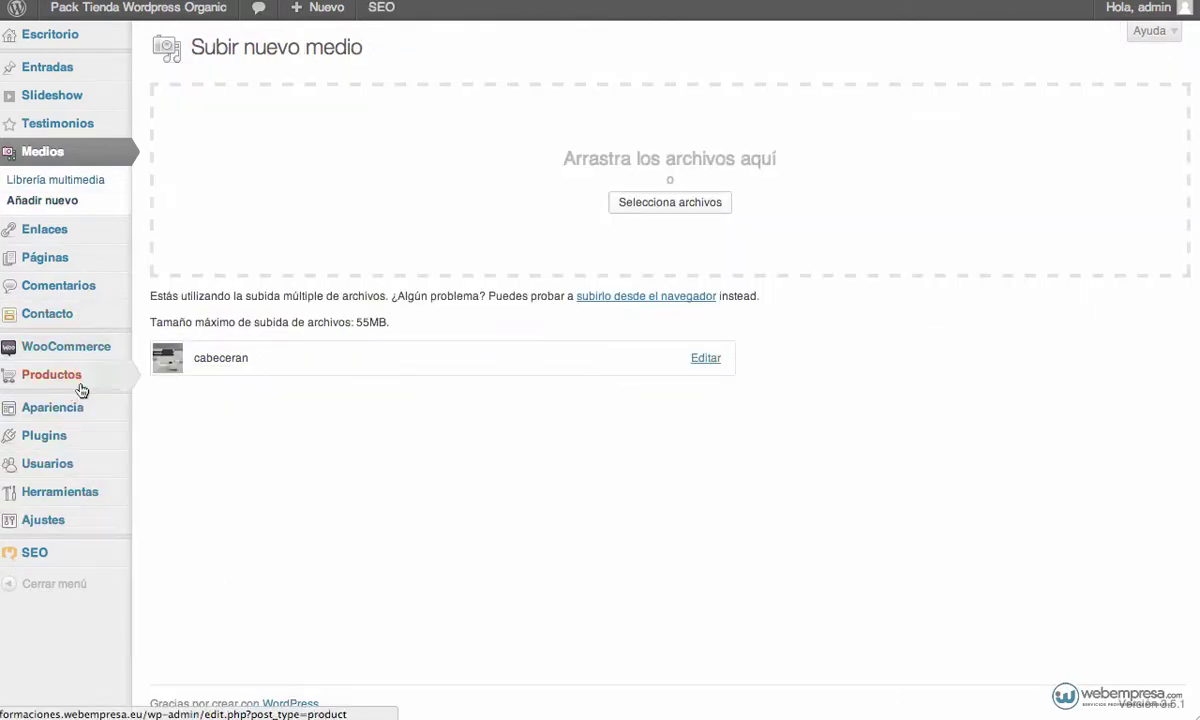
pyautogui.moveTo(112, 410)
pyautogui.click(161, 470)
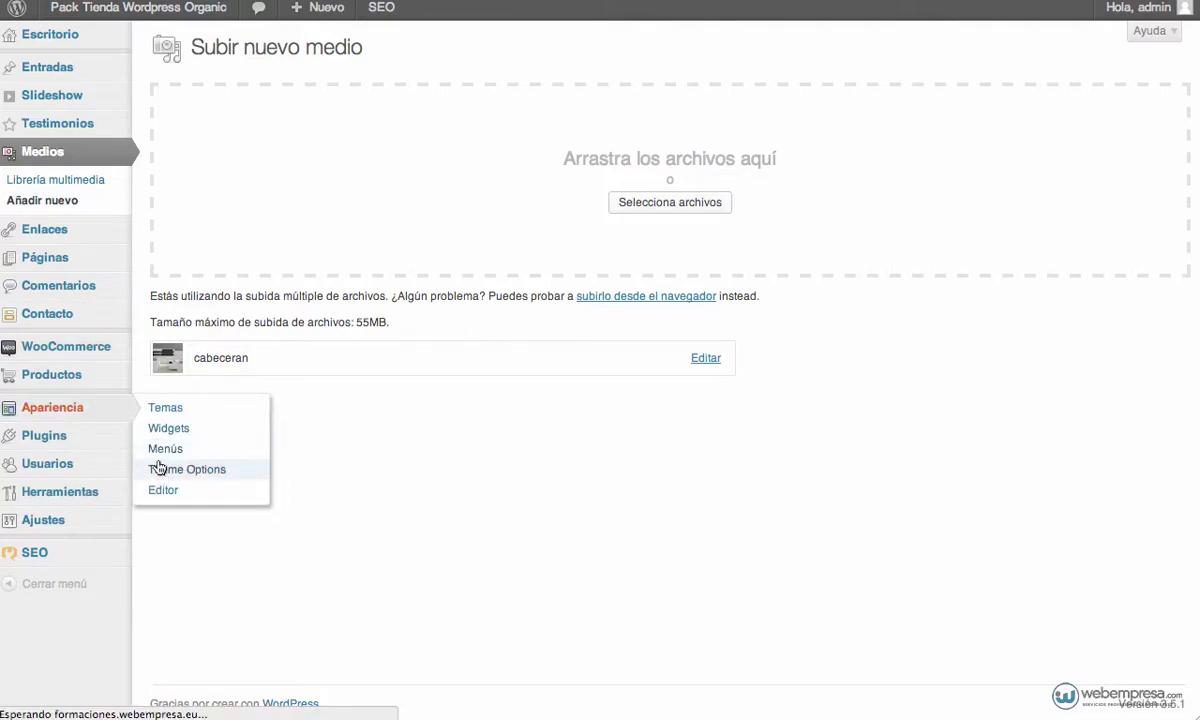
pyautogui.scroll(-15, 385, 484)
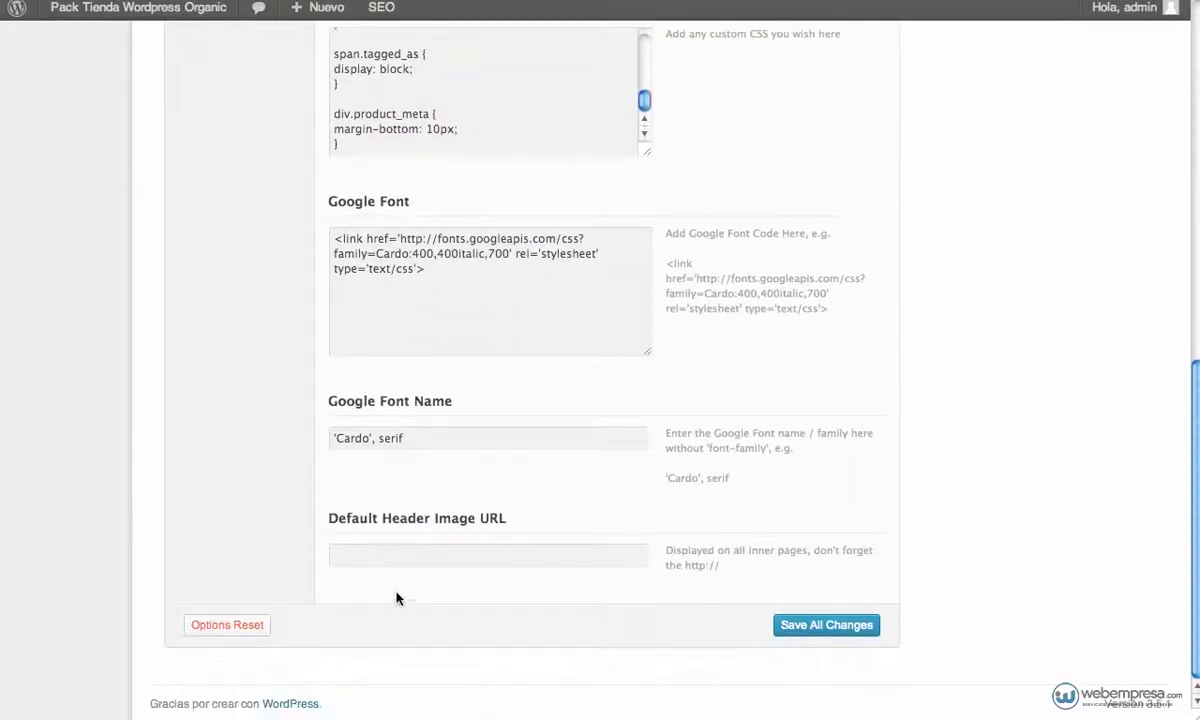
pyautogui.click(396, 557)
pyautogui.press('super+v')
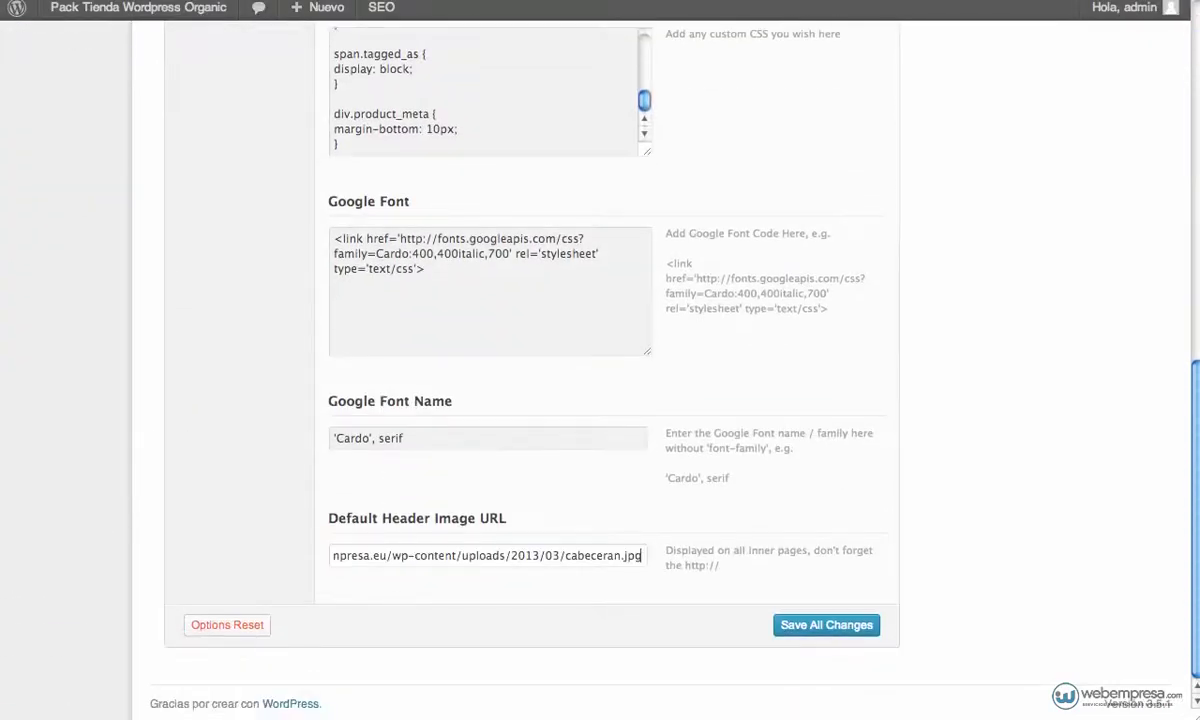
pyautogui.click(795, 625)
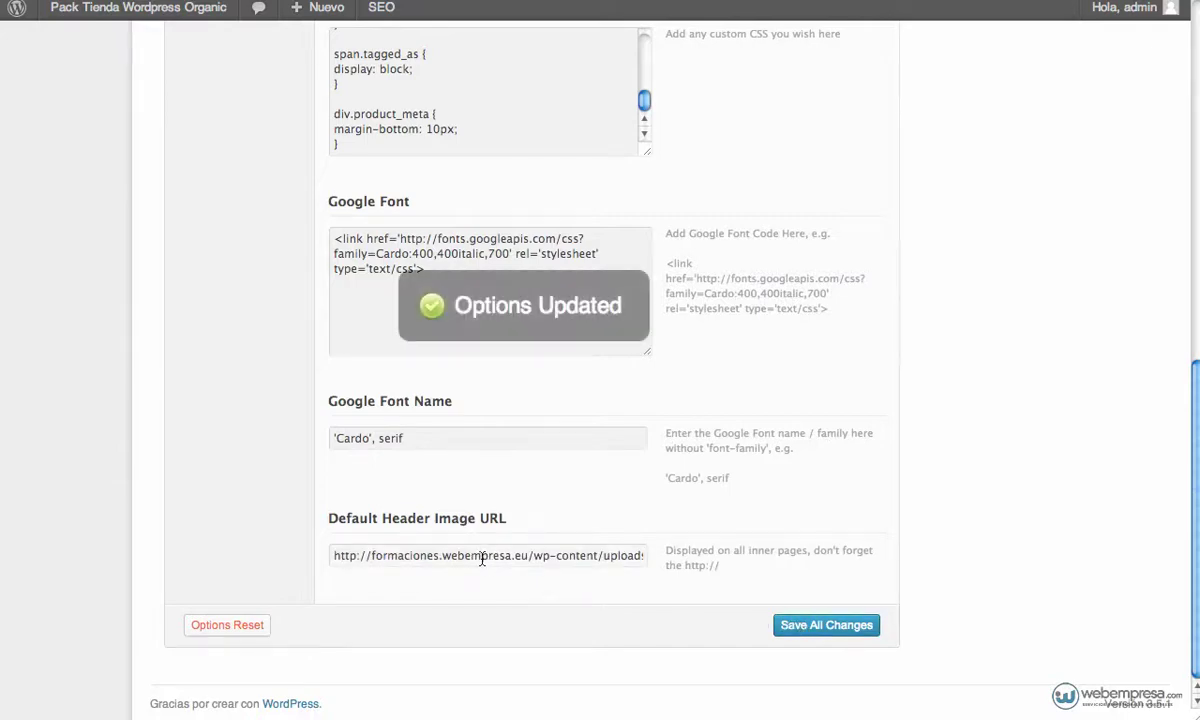
# - Check the new header image on the storefront's Patrones page and look over the Styling Options again
pyautogui.scroll(15, 672, 520)
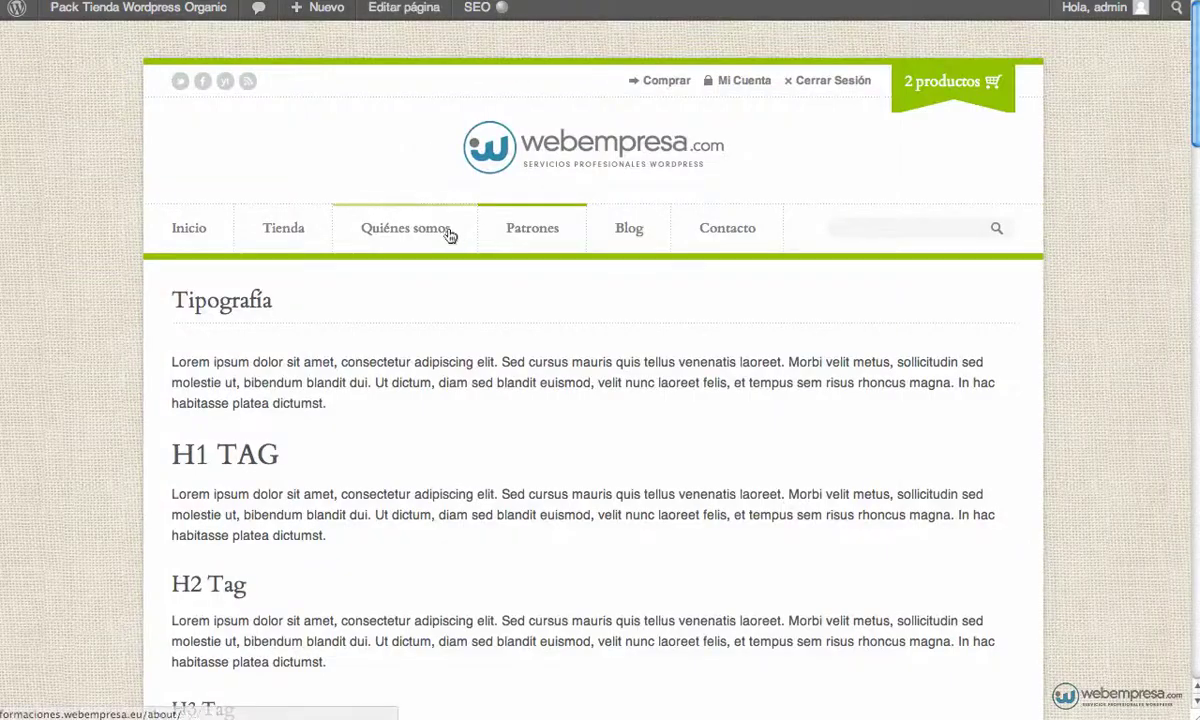
pyautogui.click(519, 236)
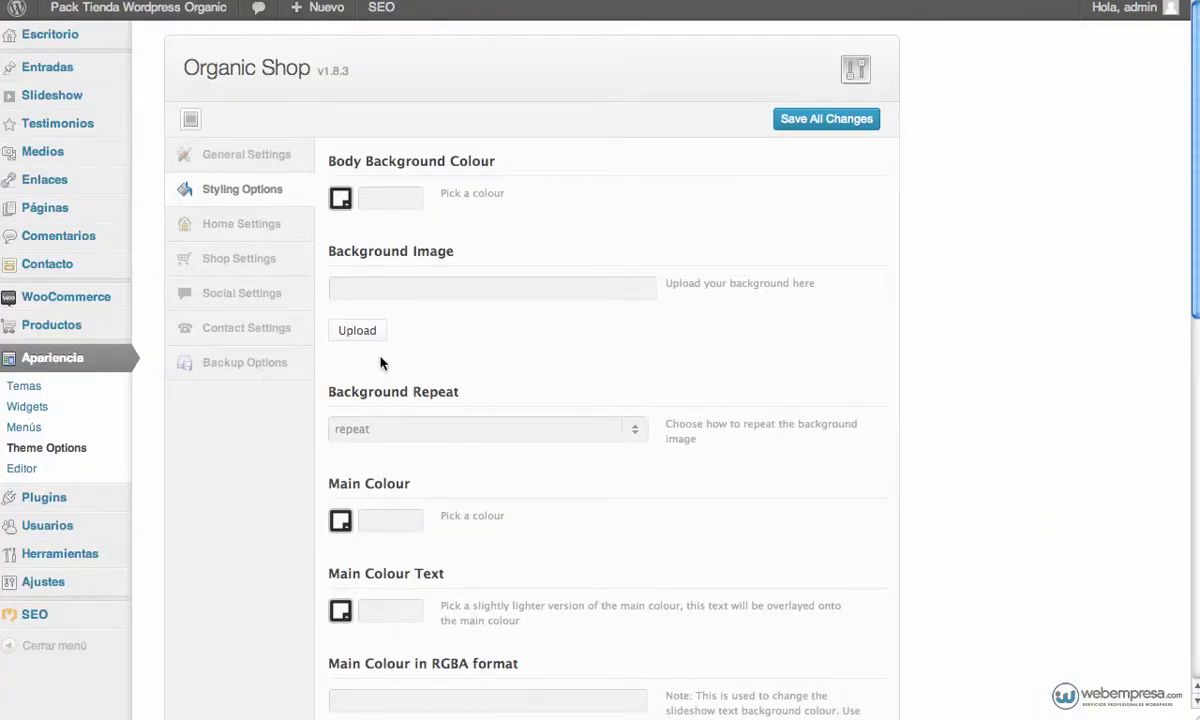
pyautogui.scroll(-10, 380, 363)
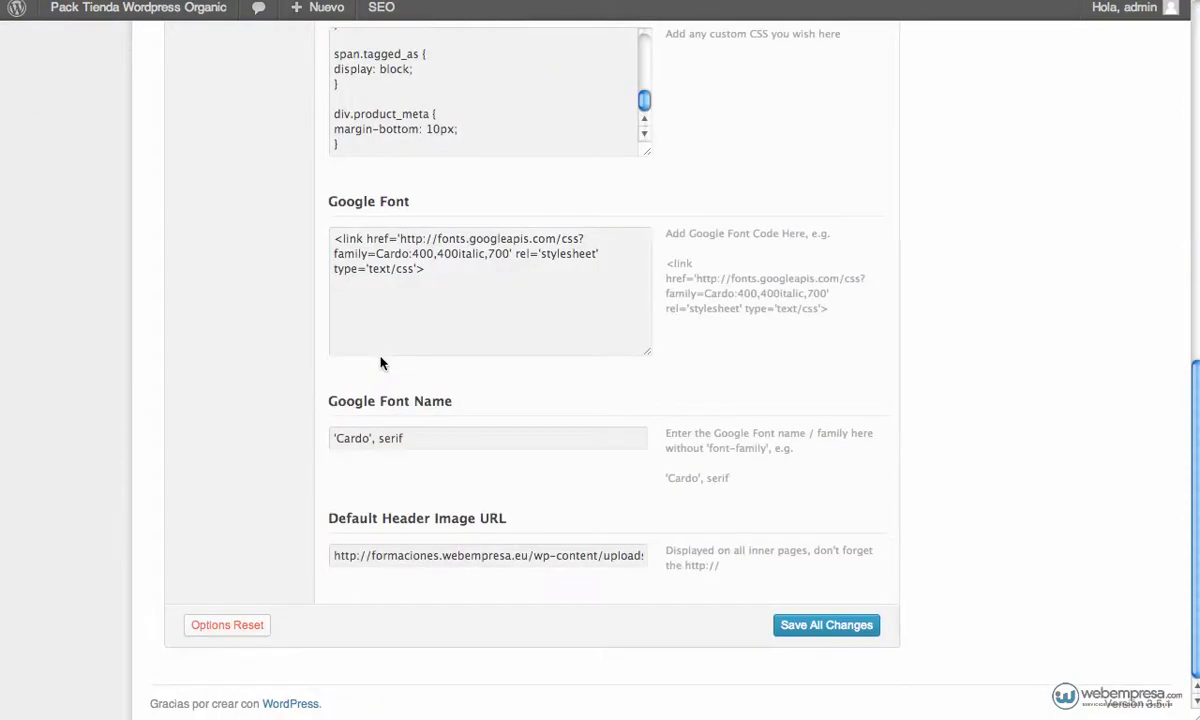
pyautogui.scroll(10, 380, 363)
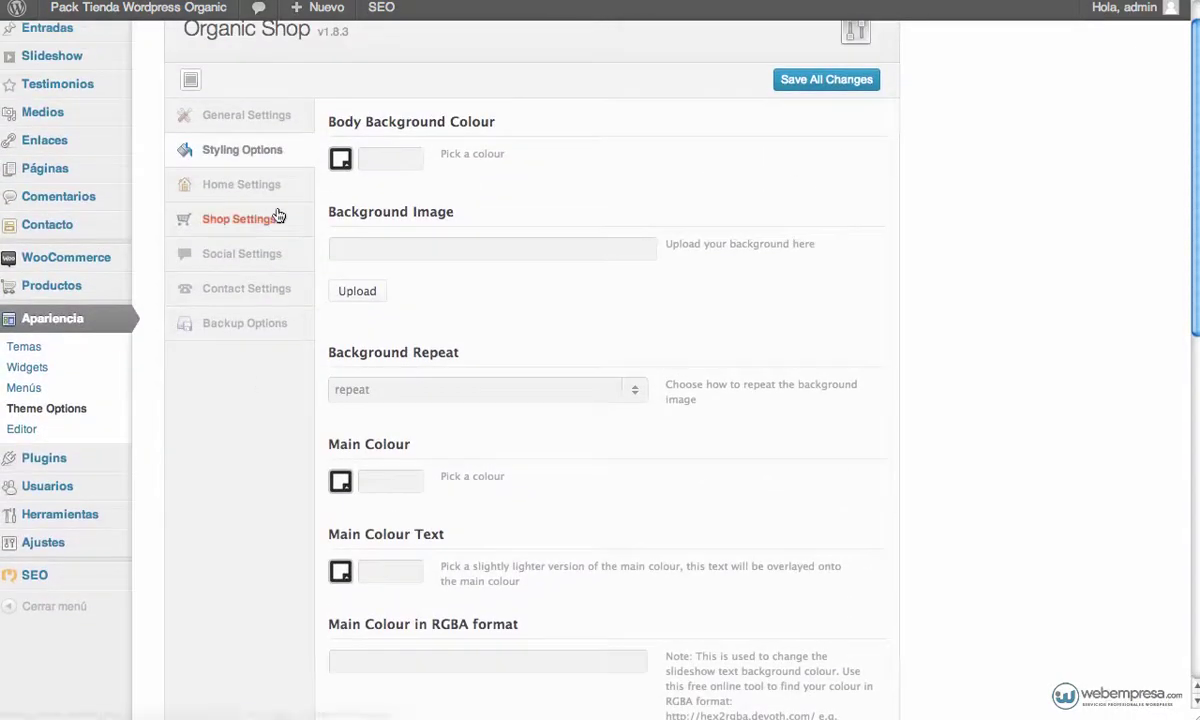
# - Examine the theme's Home Settings and compare them with the slideshow and featured products on the storefront's Inicio page
pyautogui.click(258, 188)
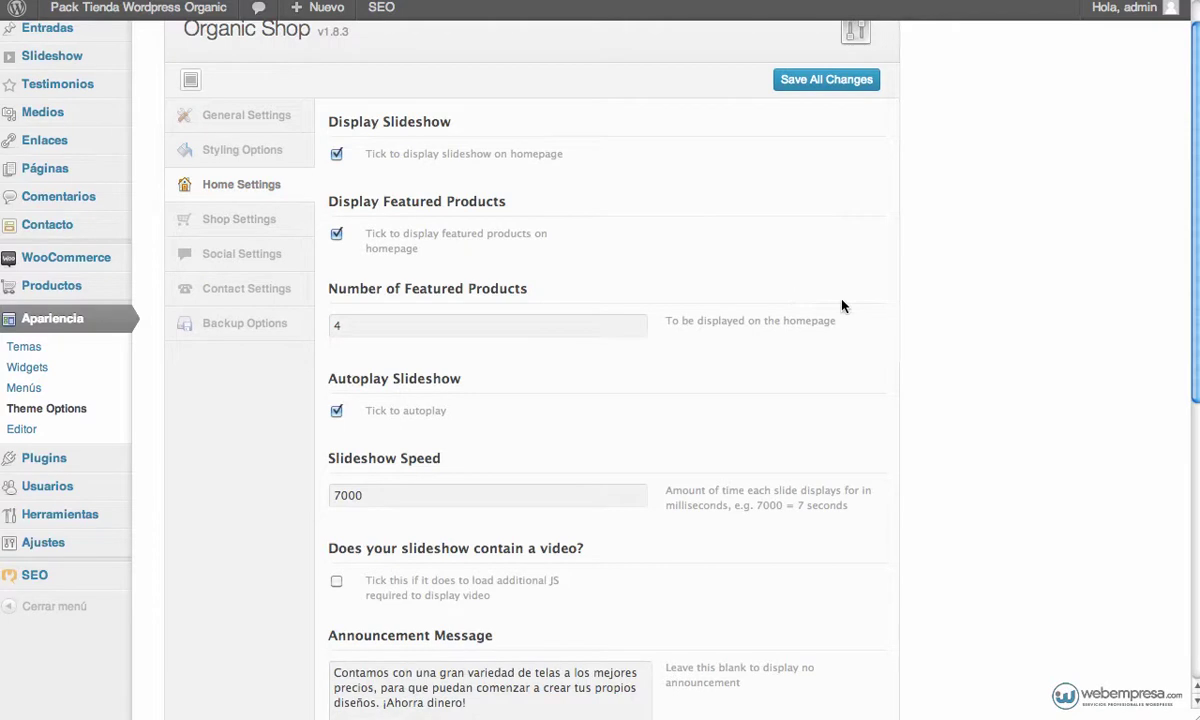
pyautogui.hotkey('ctrl', 'Tab')
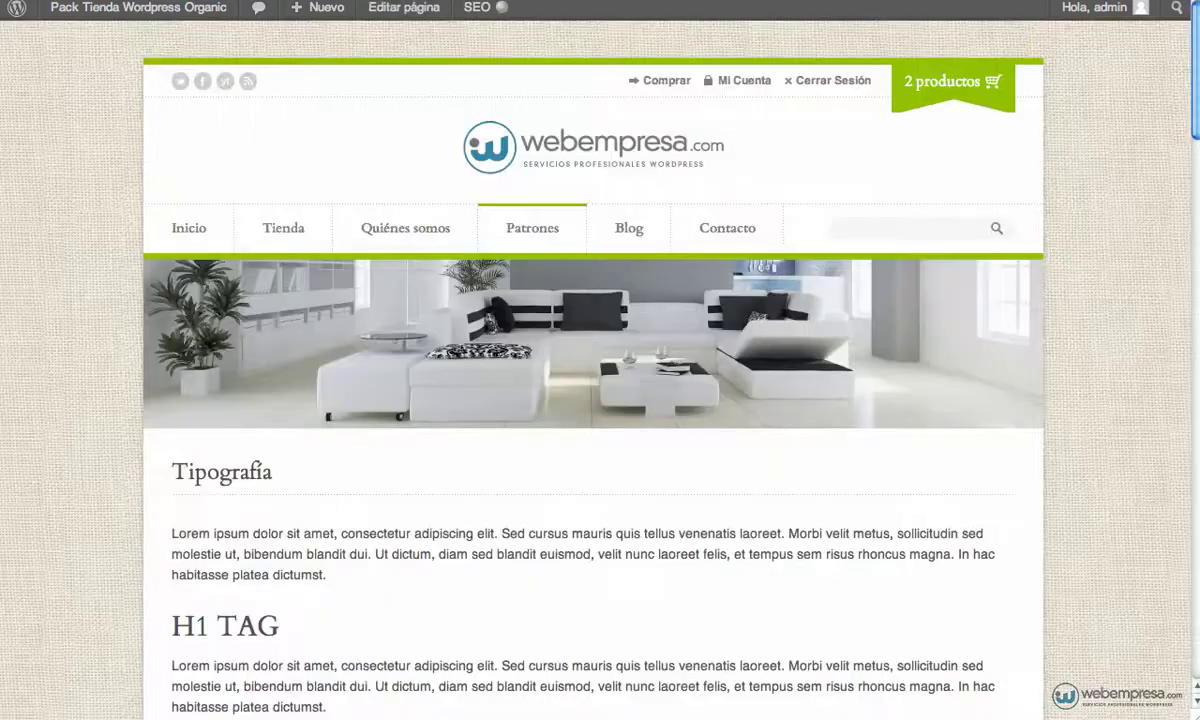
pyautogui.click(183, 230)
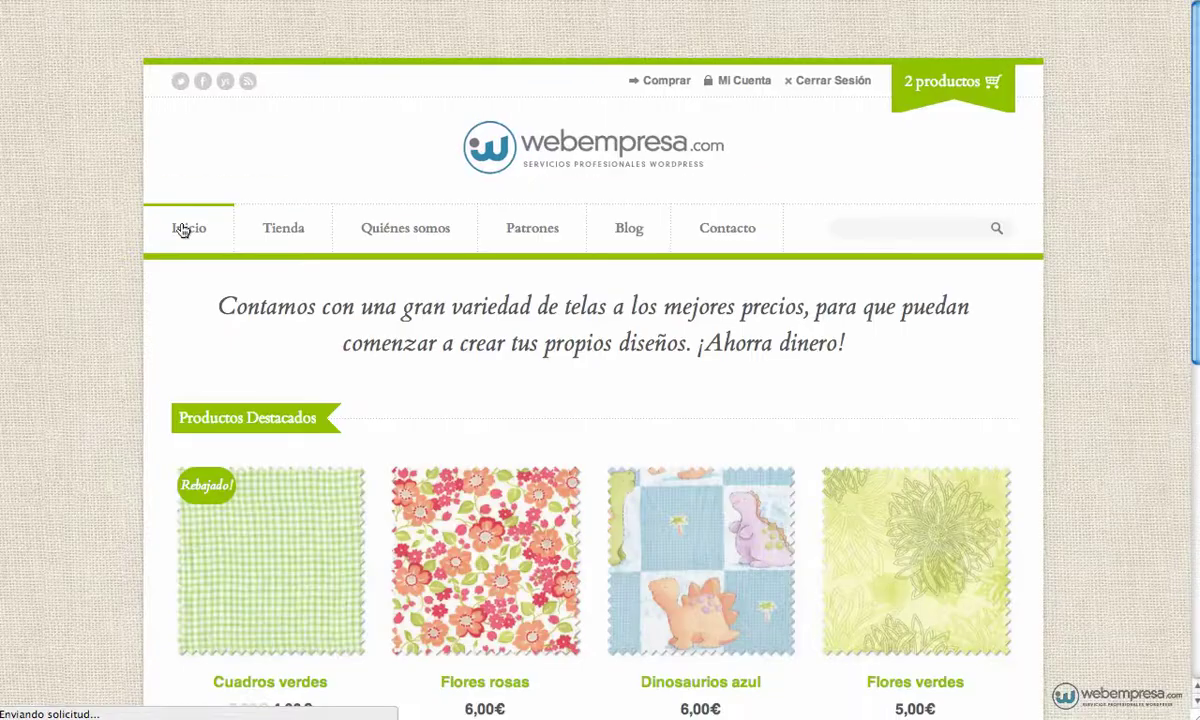
pyautogui.scroll(-1, 91, 237)
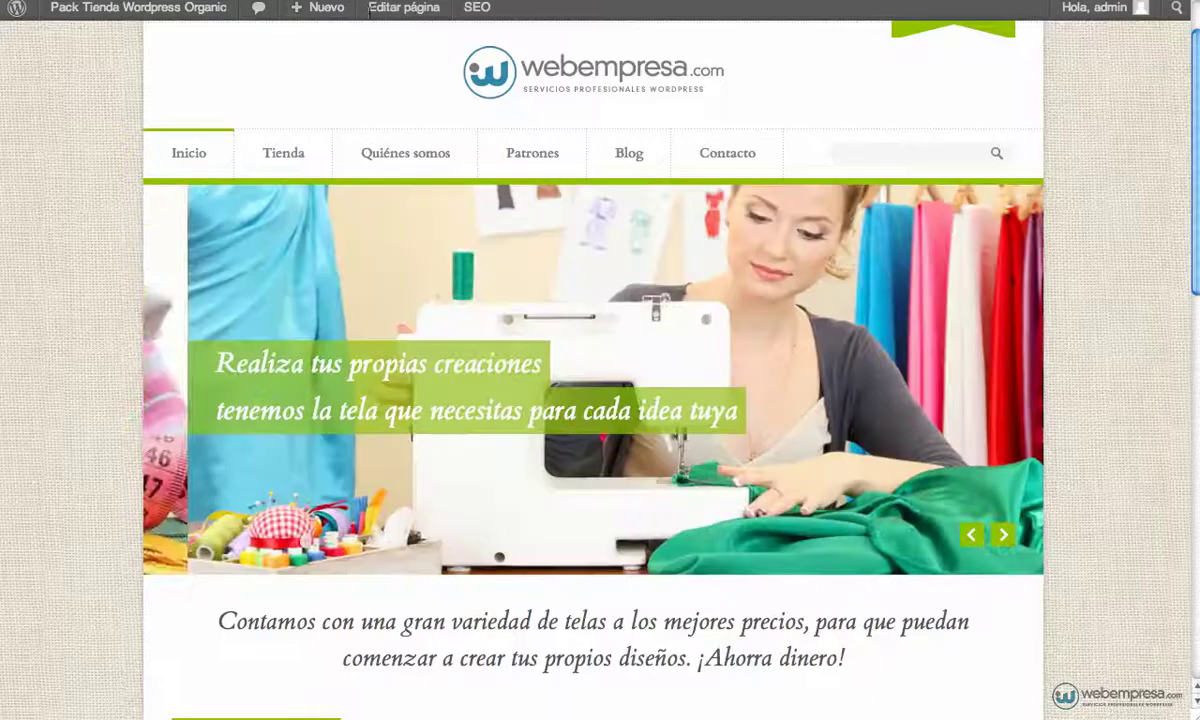
pyautogui.scroll(-6, 319, 394)
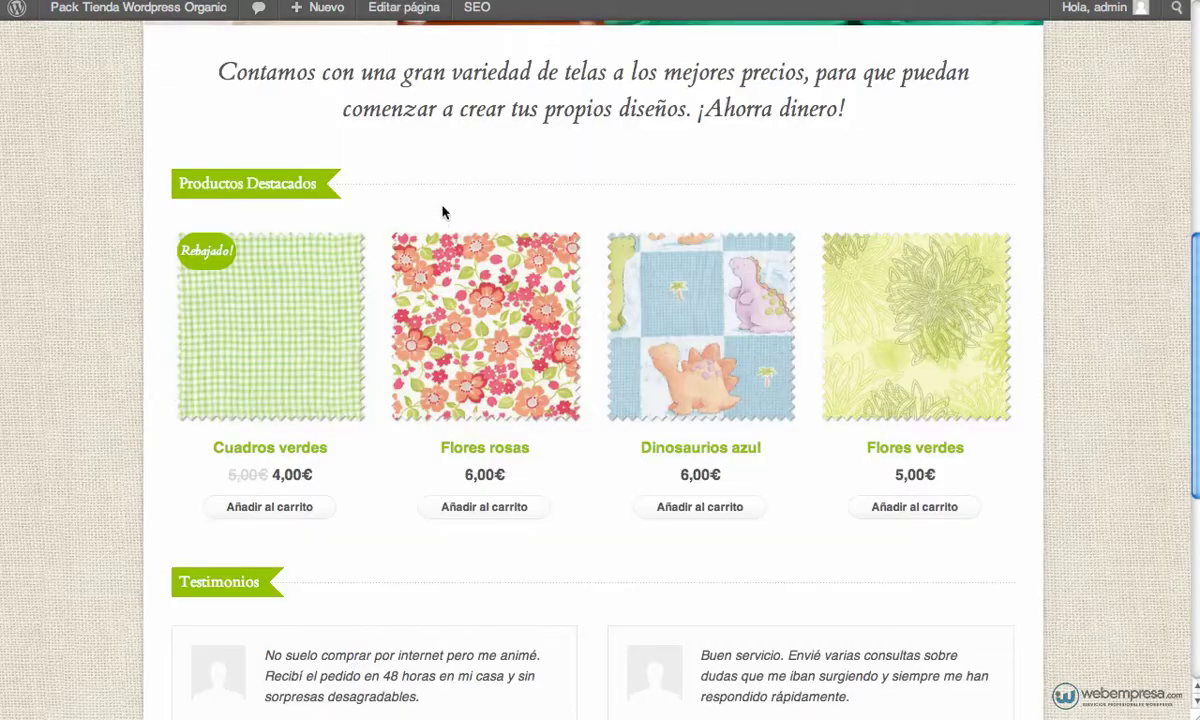
pyautogui.scroll(6, 440, 215)
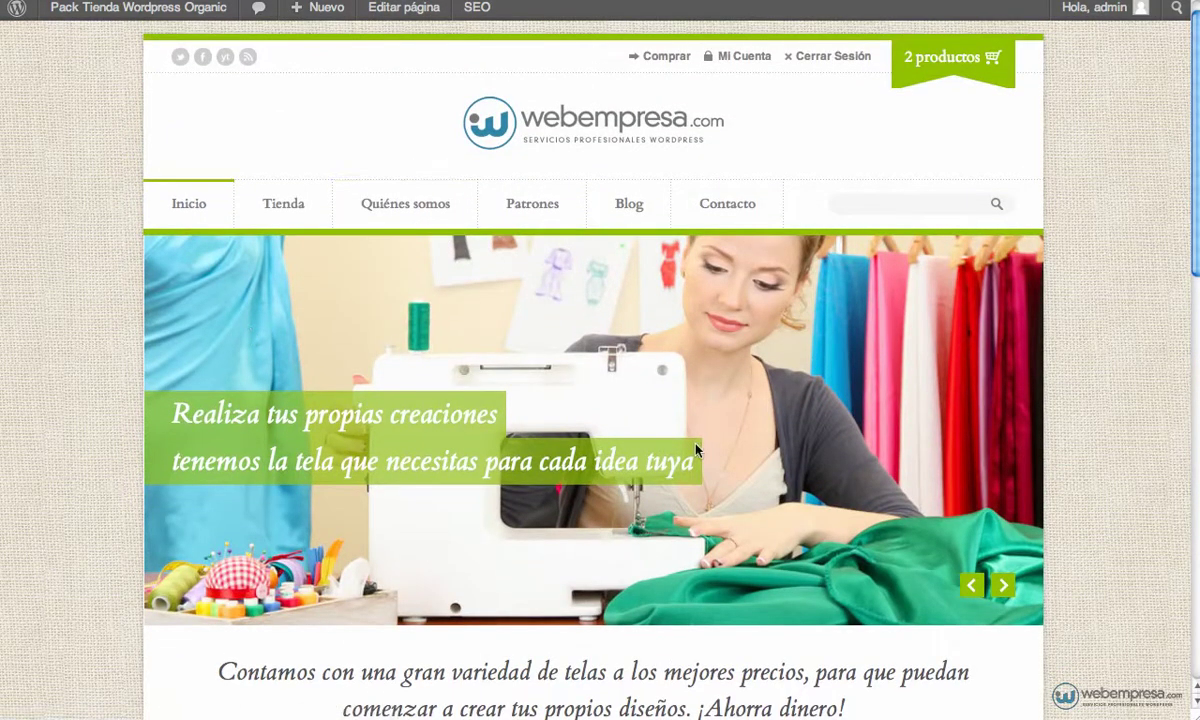
pyautogui.click(1000, 586)
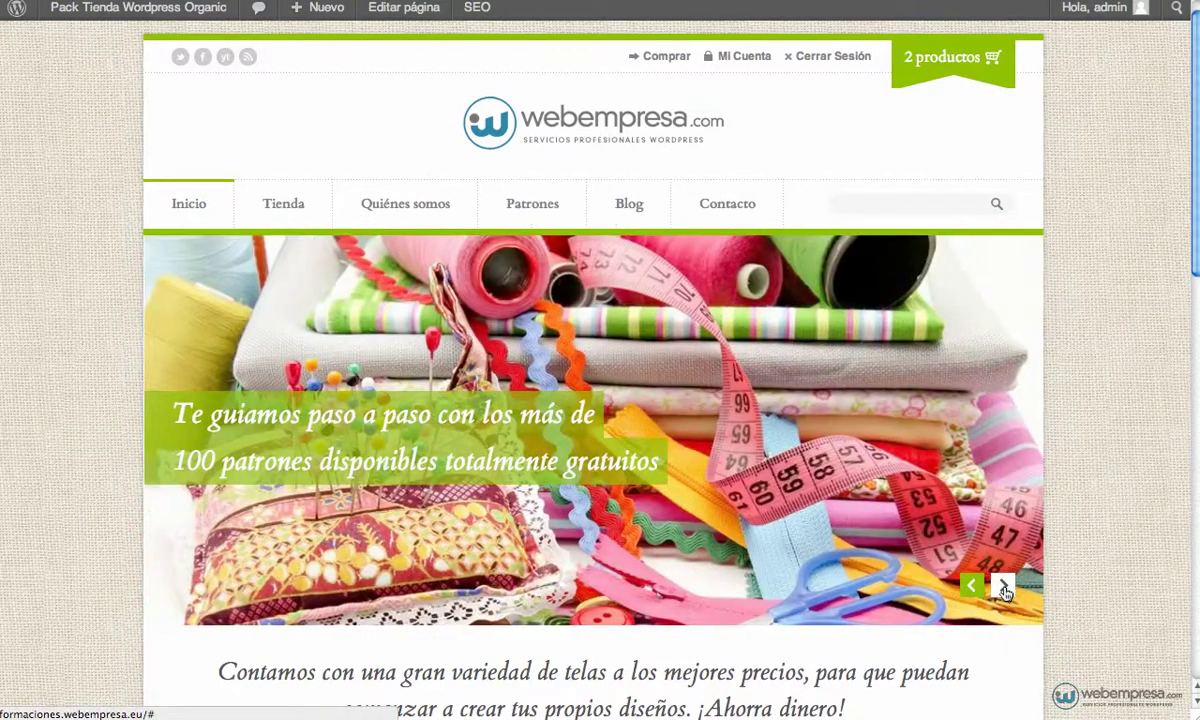
pyautogui.click(1000, 586)
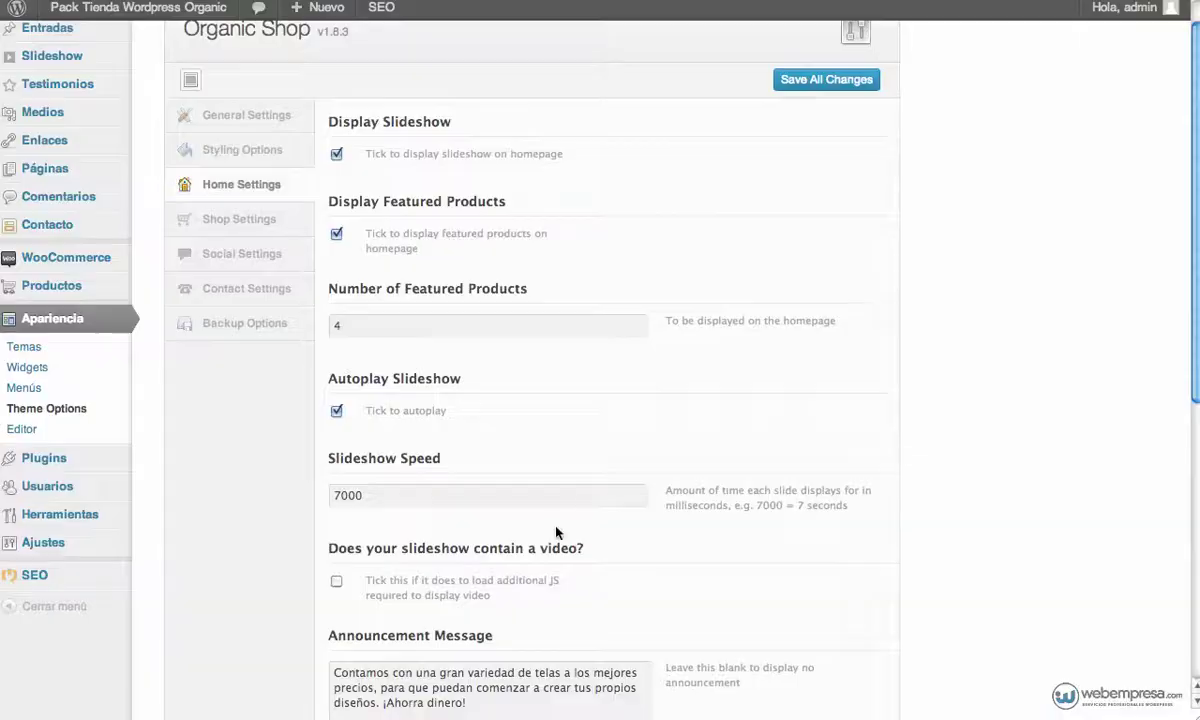
# - Review the Slideshow Speed, slideshow video, Announcement Message and Testimonial IDs options in Home Settings
pyautogui.scroll(-3, 405, 423)
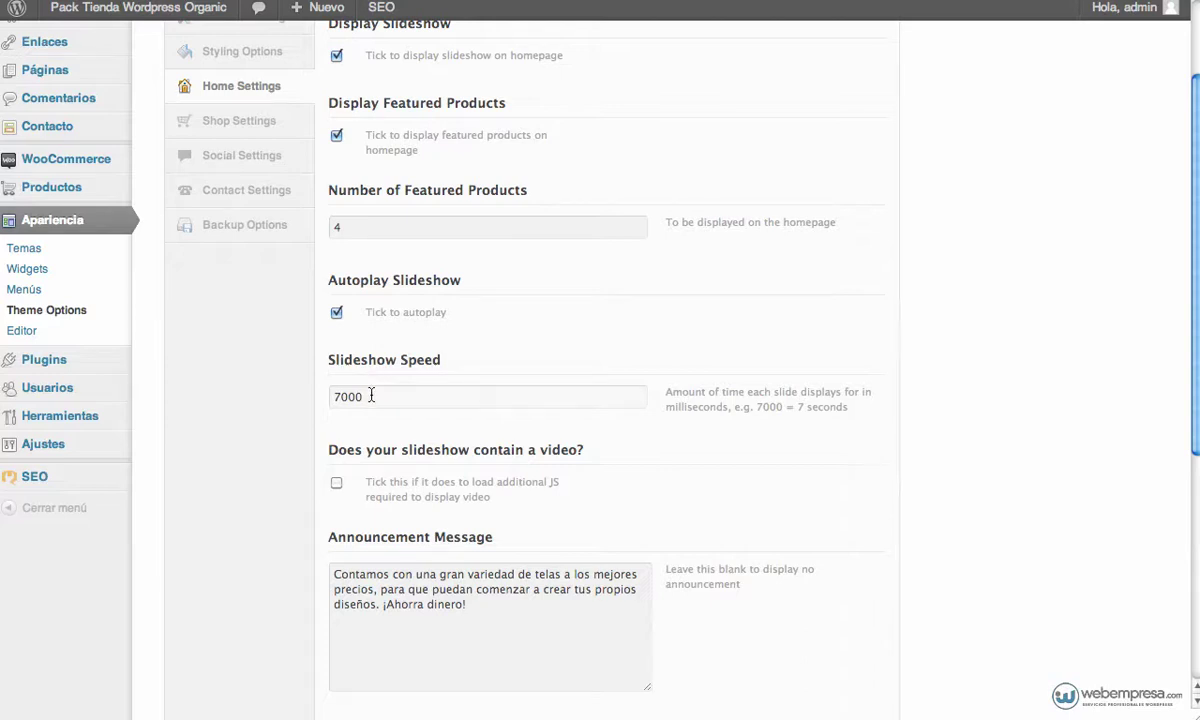
pyautogui.moveTo(367, 397); pyautogui.dragTo(332, 397)
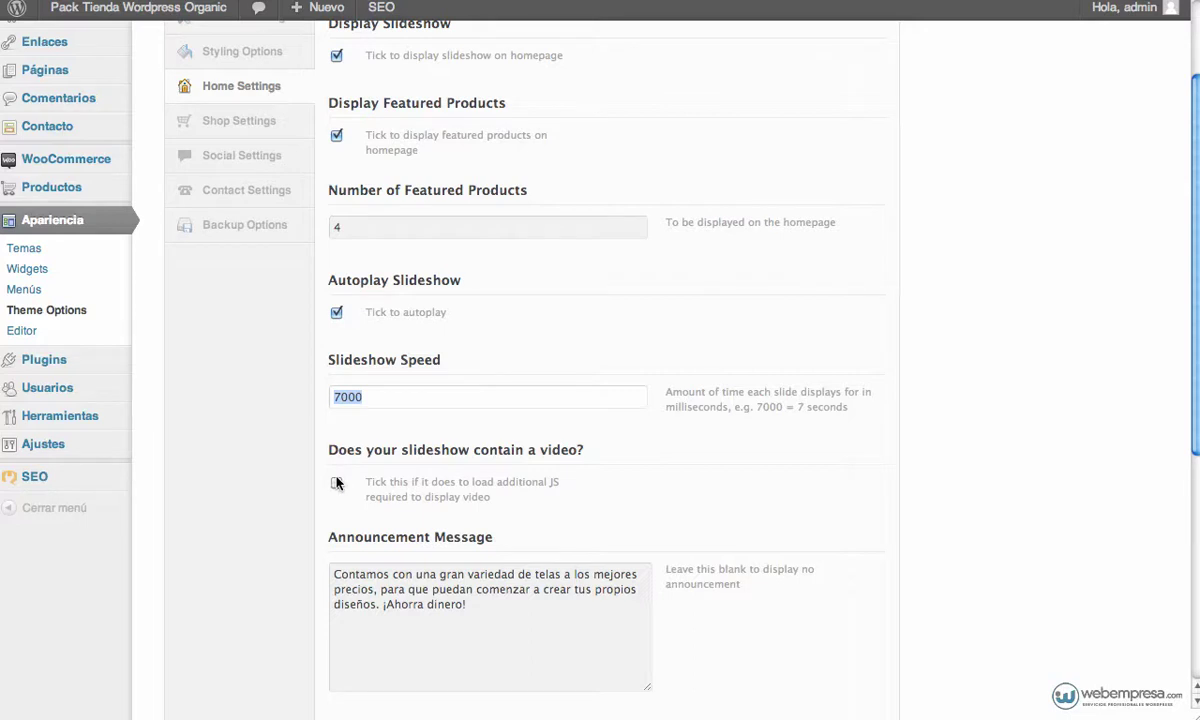
pyautogui.scroll(-5, 267, 528)
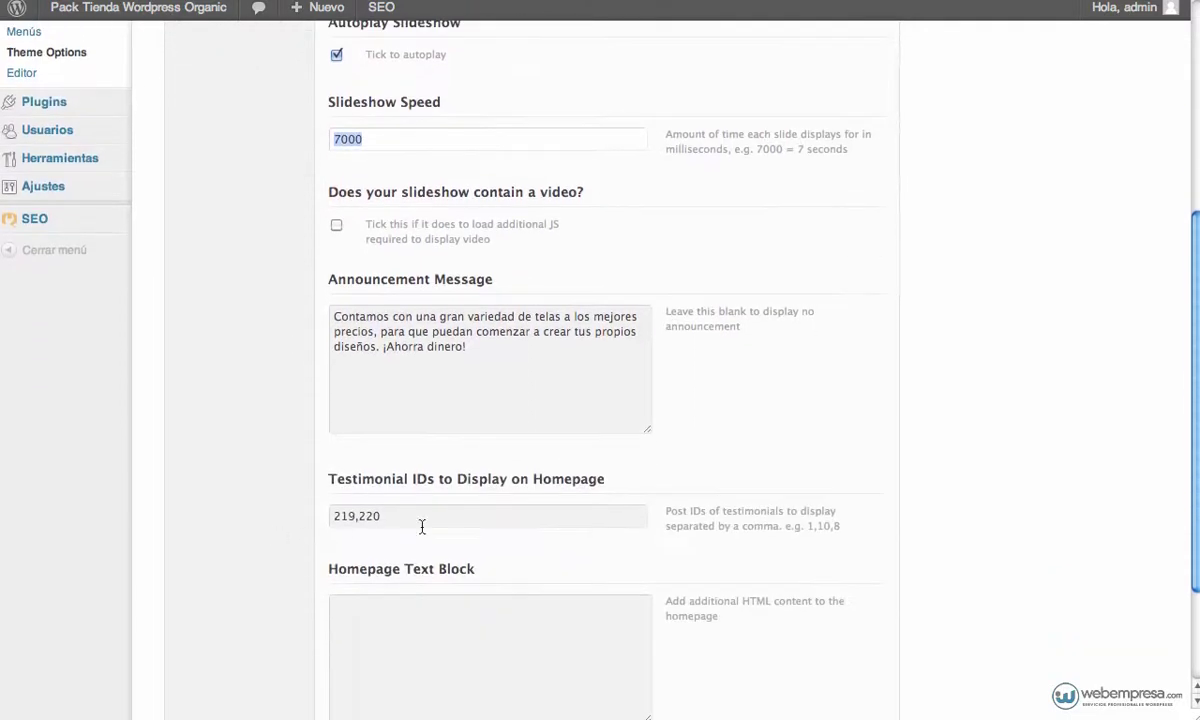
# - Locate the announcement message on the storefront homepage, highlight its text, and return to the theme's Home Settings
pyautogui.scroll(-1, 557, 338)
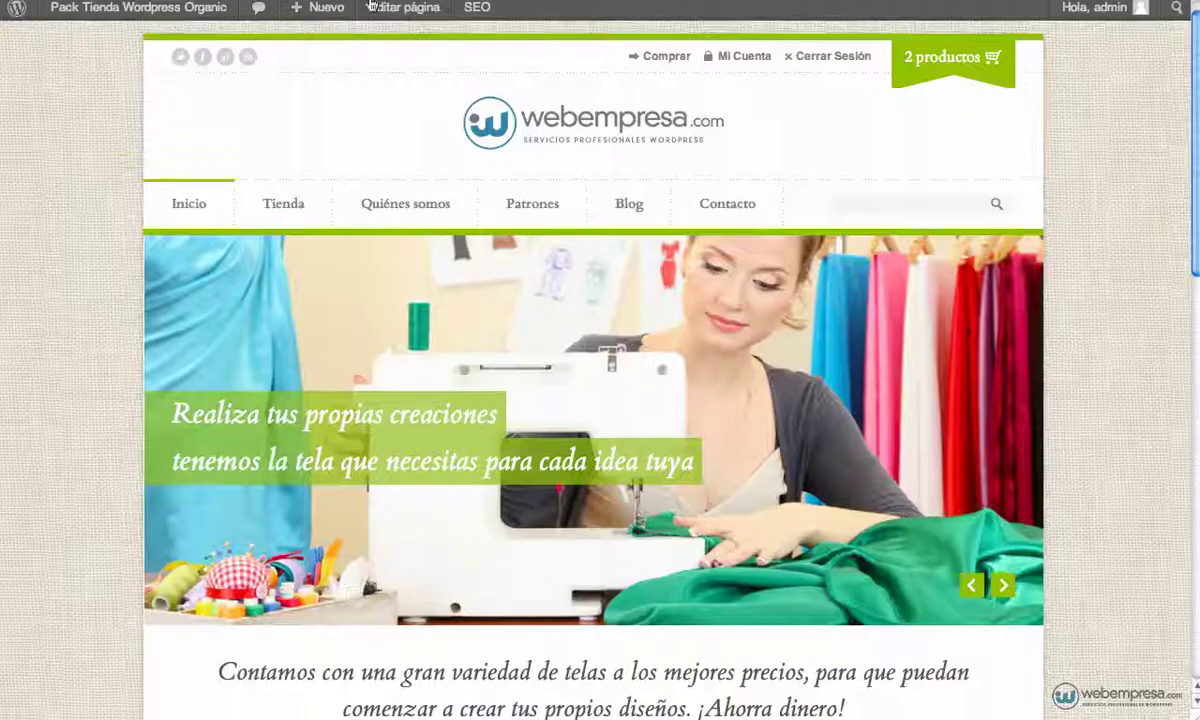
pyautogui.scroll(-1, 585, 655)
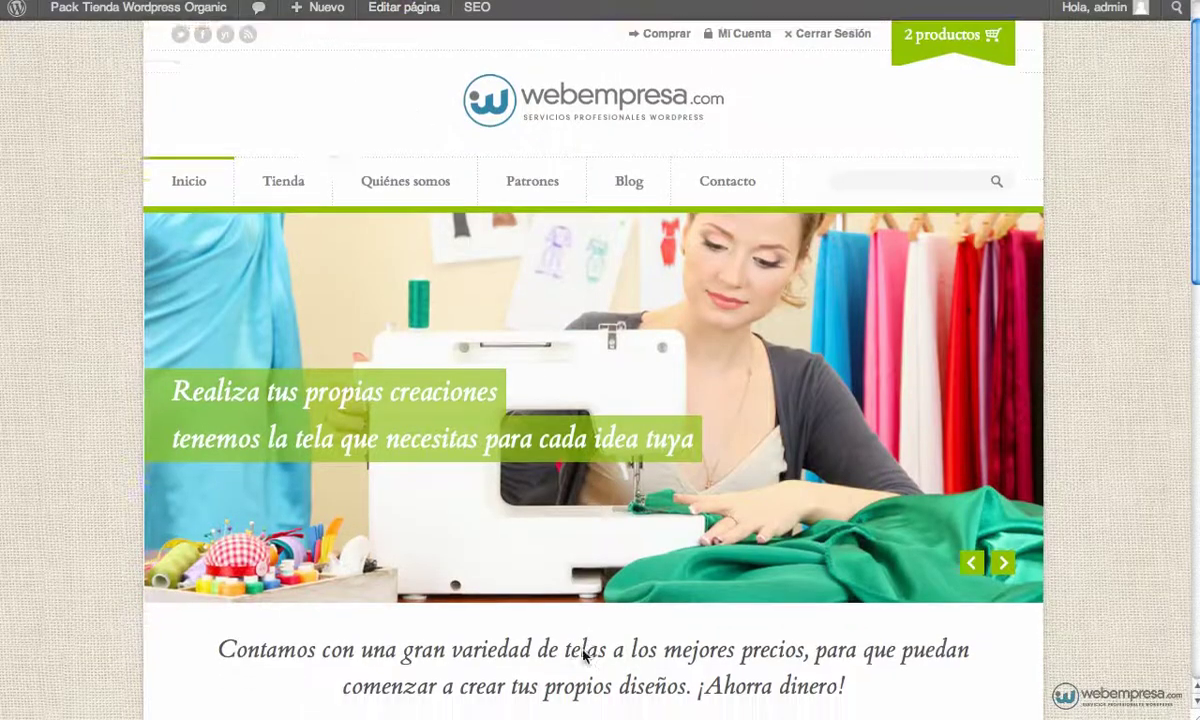
pyautogui.scroll(-5, 585, 655)
pyautogui.moveTo(217, 333); pyautogui.dragTo(870, 361)
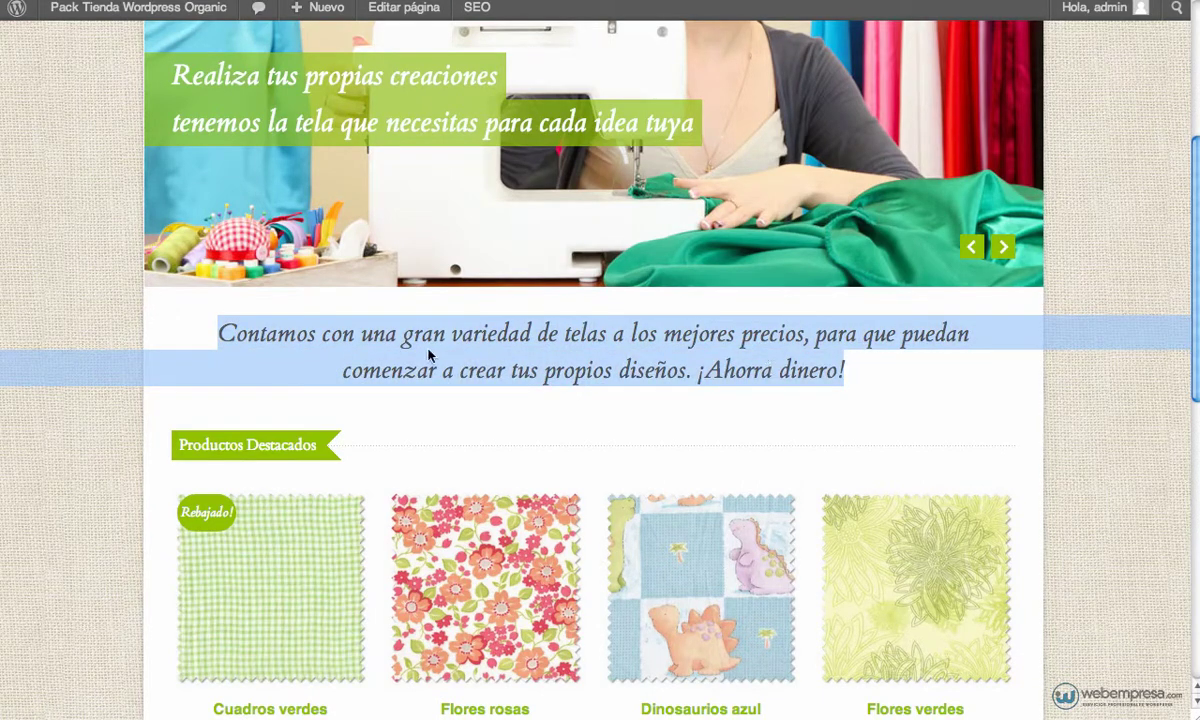
pyautogui.hotkey('ctrl', 'Tab')
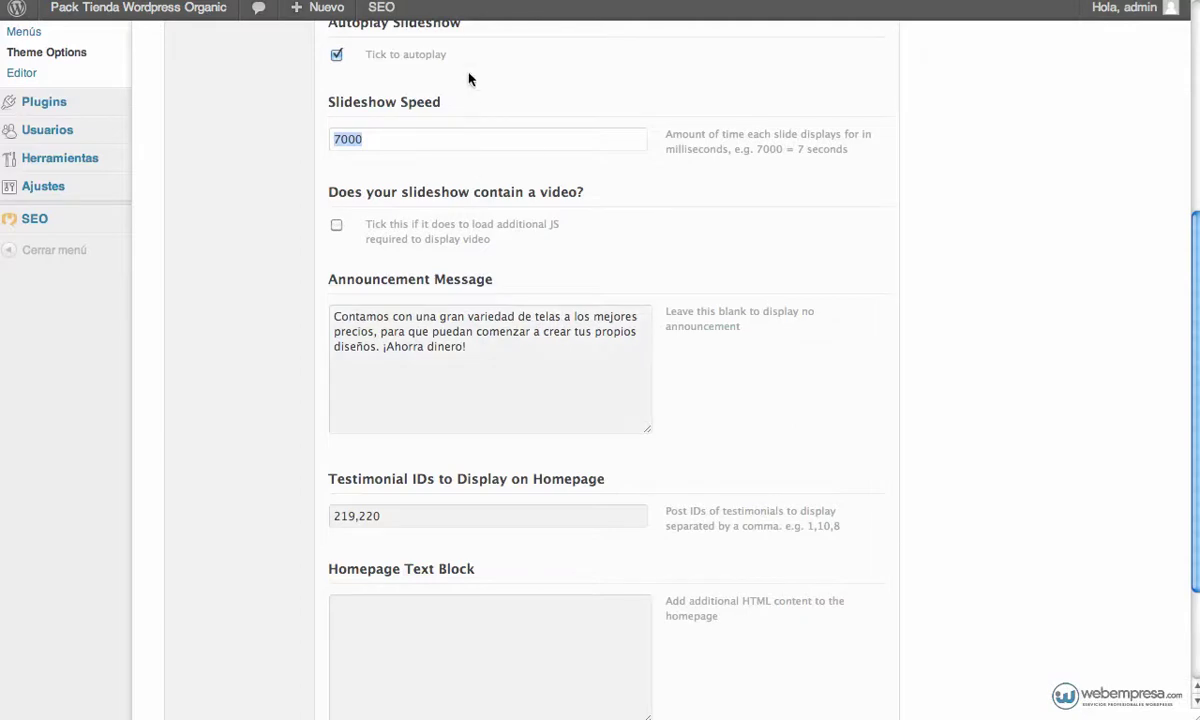
# - Look at the testimonials on the storefront homepage and highlight the matching Testimonial IDs in Home Settings
pyautogui.hotkey('ctrl', 'shift', 'Tab')
pyautogui.scroll(-6, 217, 348)
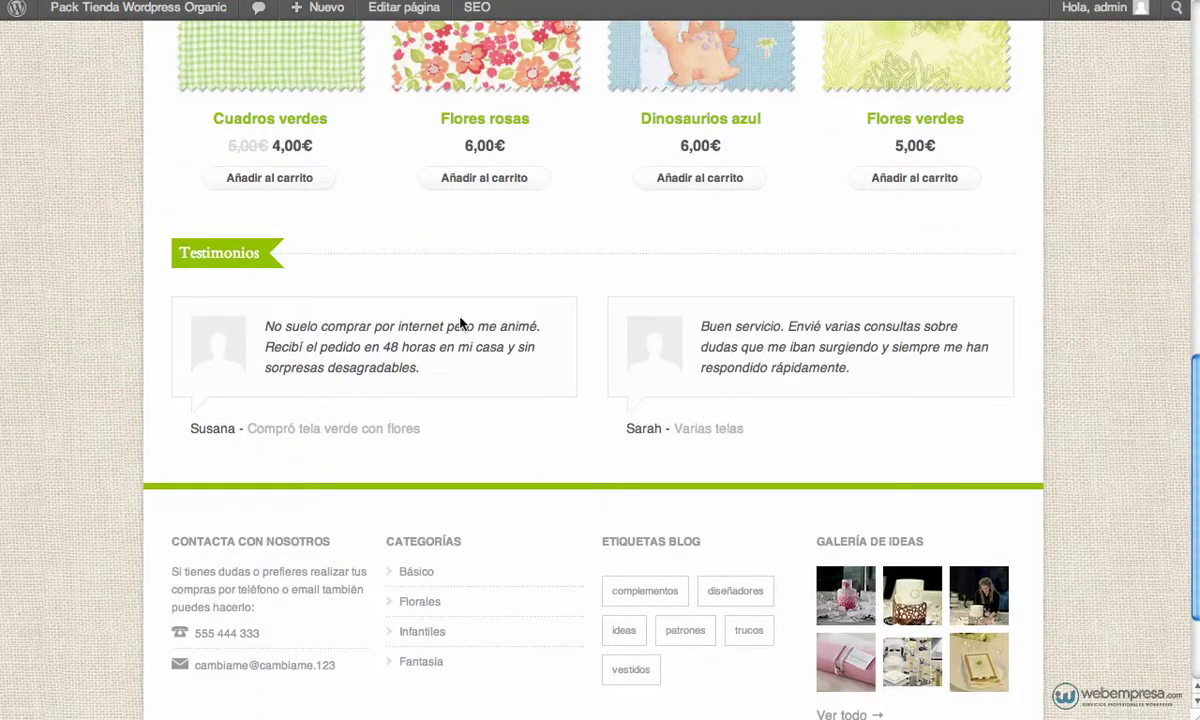
pyautogui.hotkey('ctrl', 'Tab')
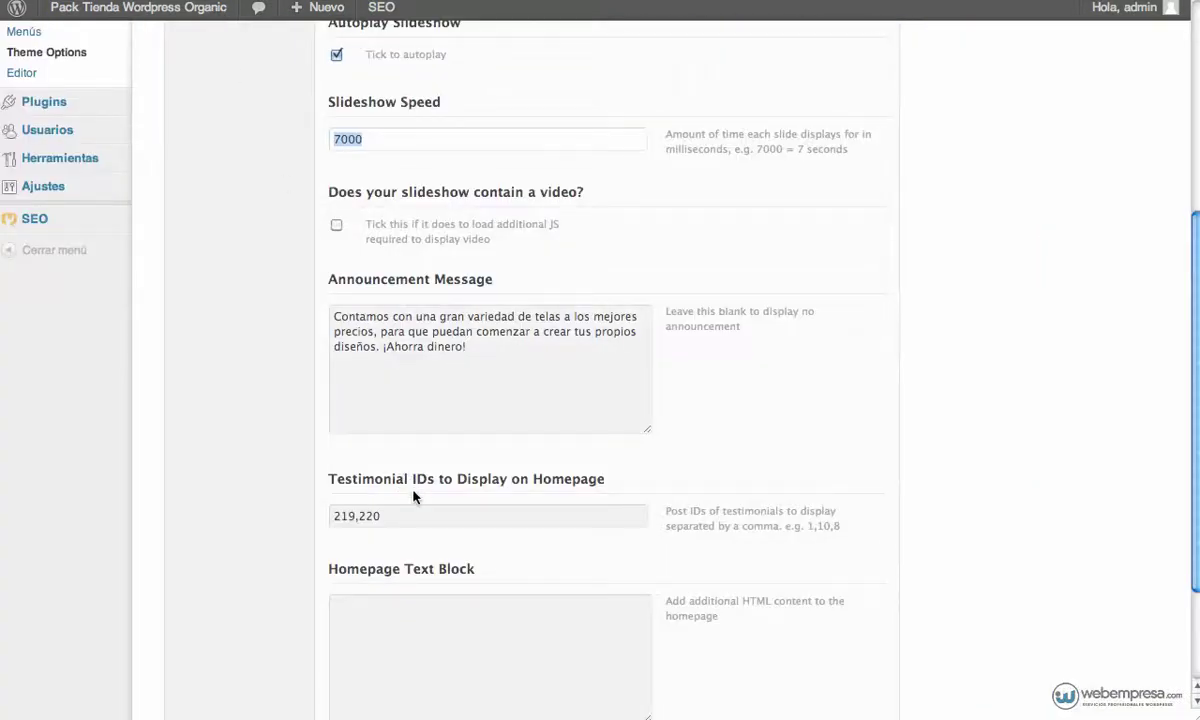
pyautogui.moveTo(399, 518); pyautogui.dragTo(330, 519)
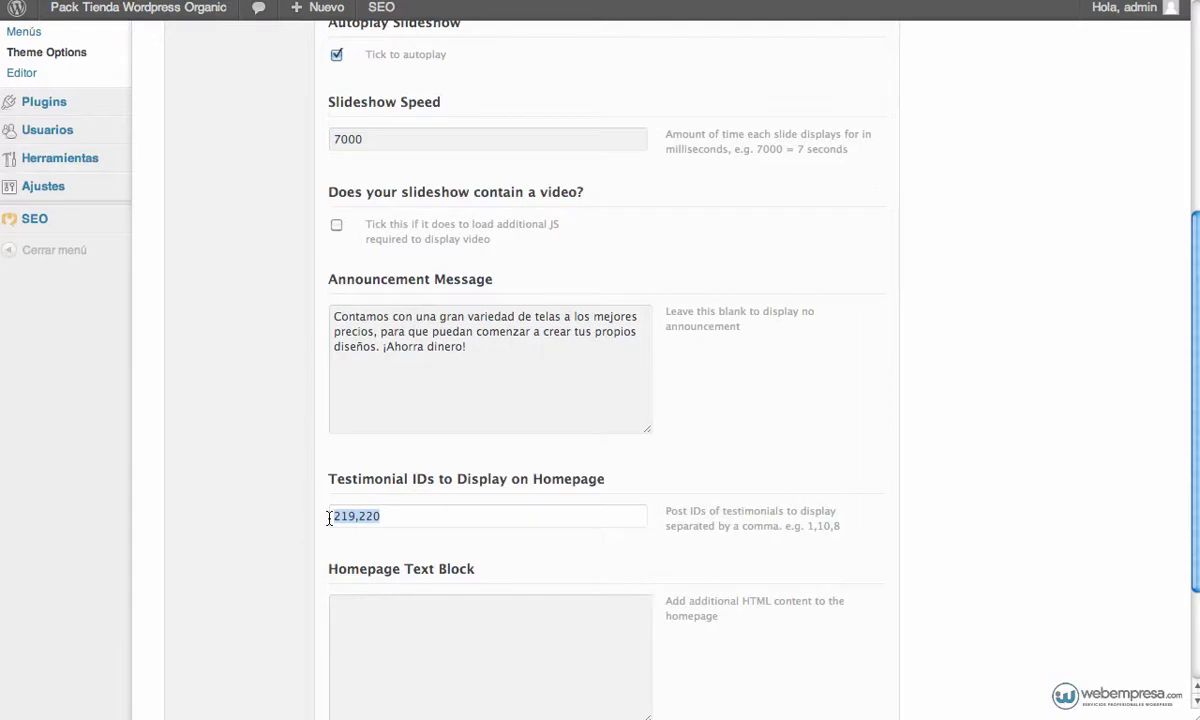
# - Open the "Todo correcto" entry from the Testimonios list and examine its Testimonial Author and Product fields
pyautogui.scroll(8, 330, 518)
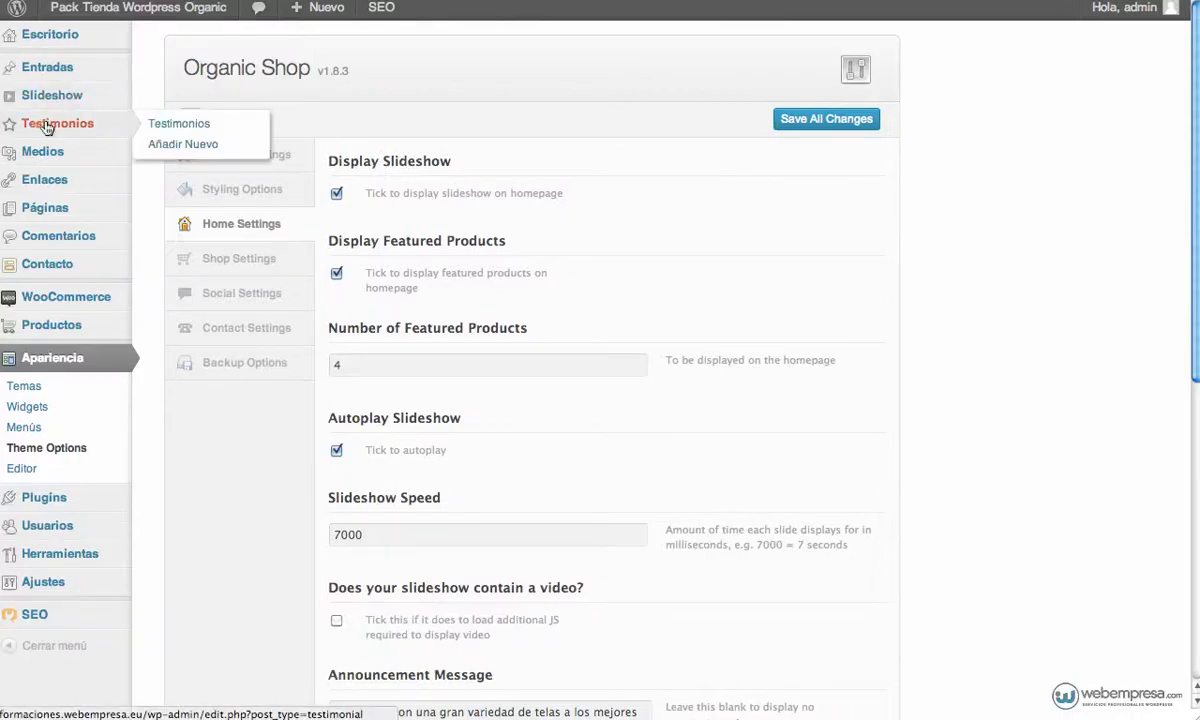
pyautogui.click(47, 128)
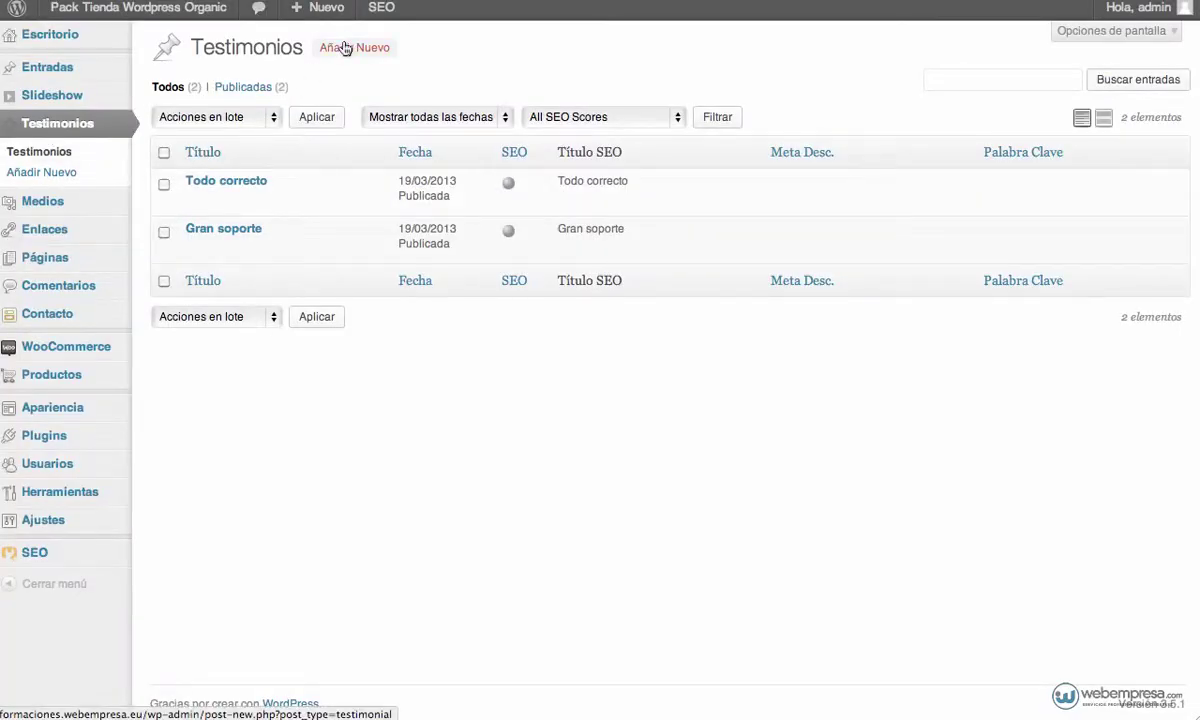
pyautogui.click(244, 189)
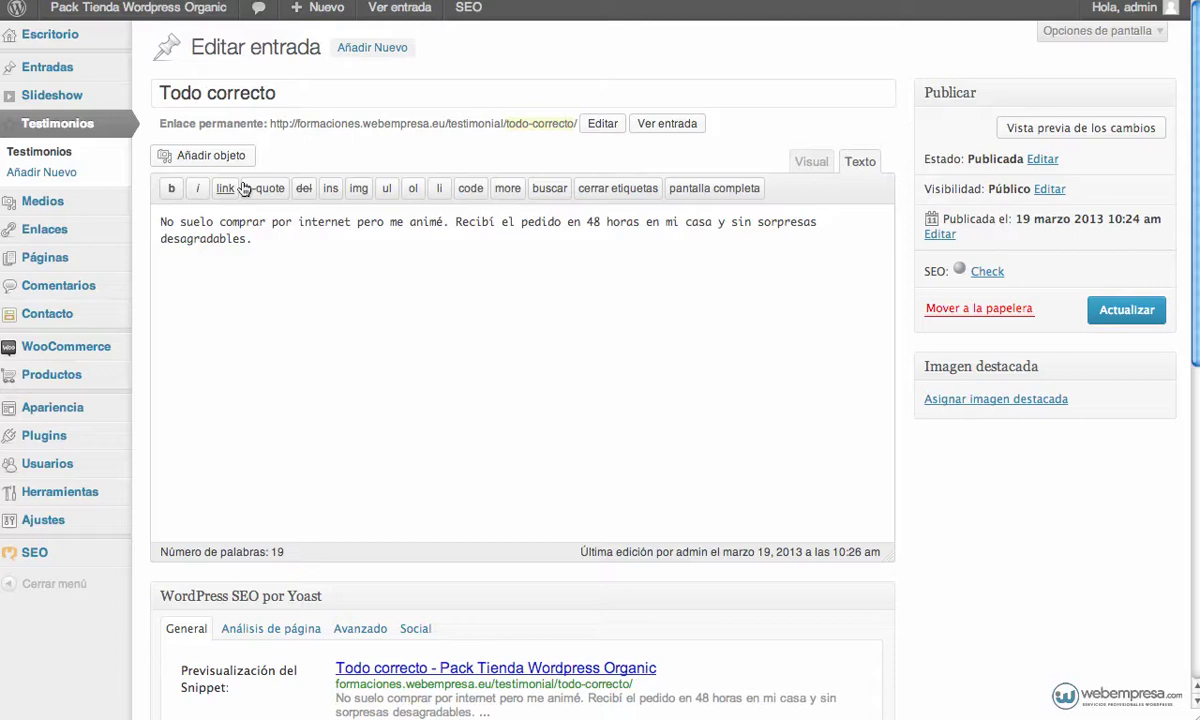
pyautogui.scroll(-10, 243, 189)
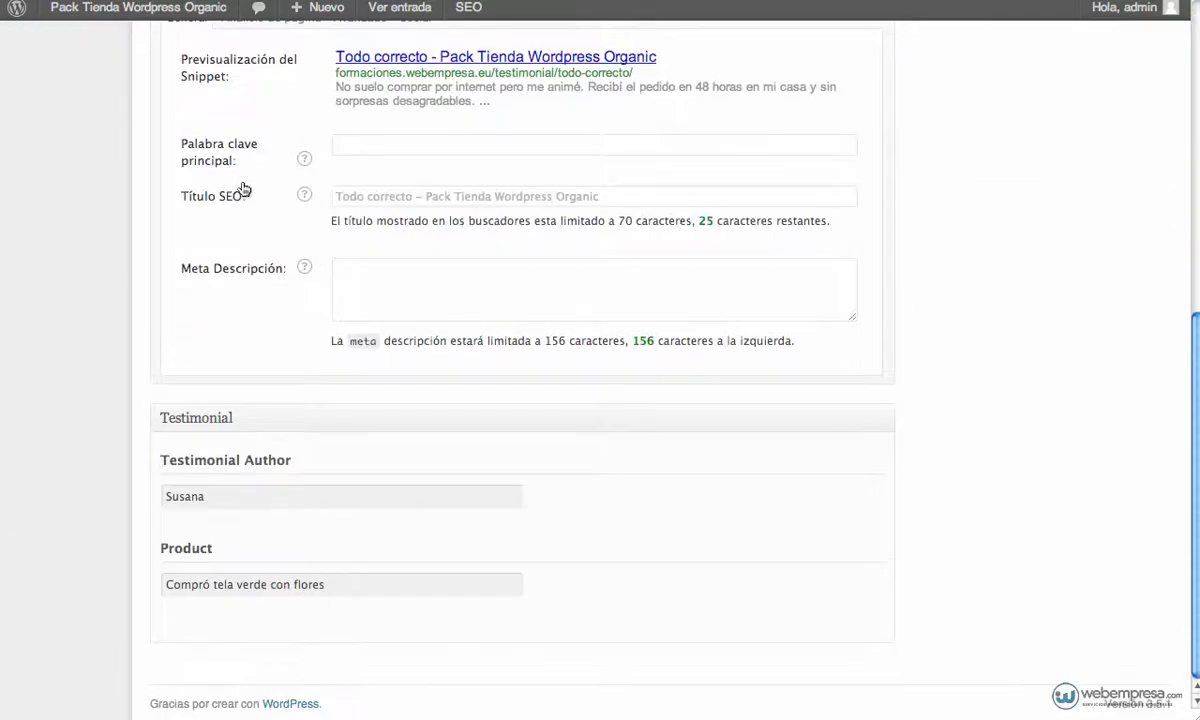
pyautogui.moveTo(233, 495); pyautogui.dragTo(168, 496)
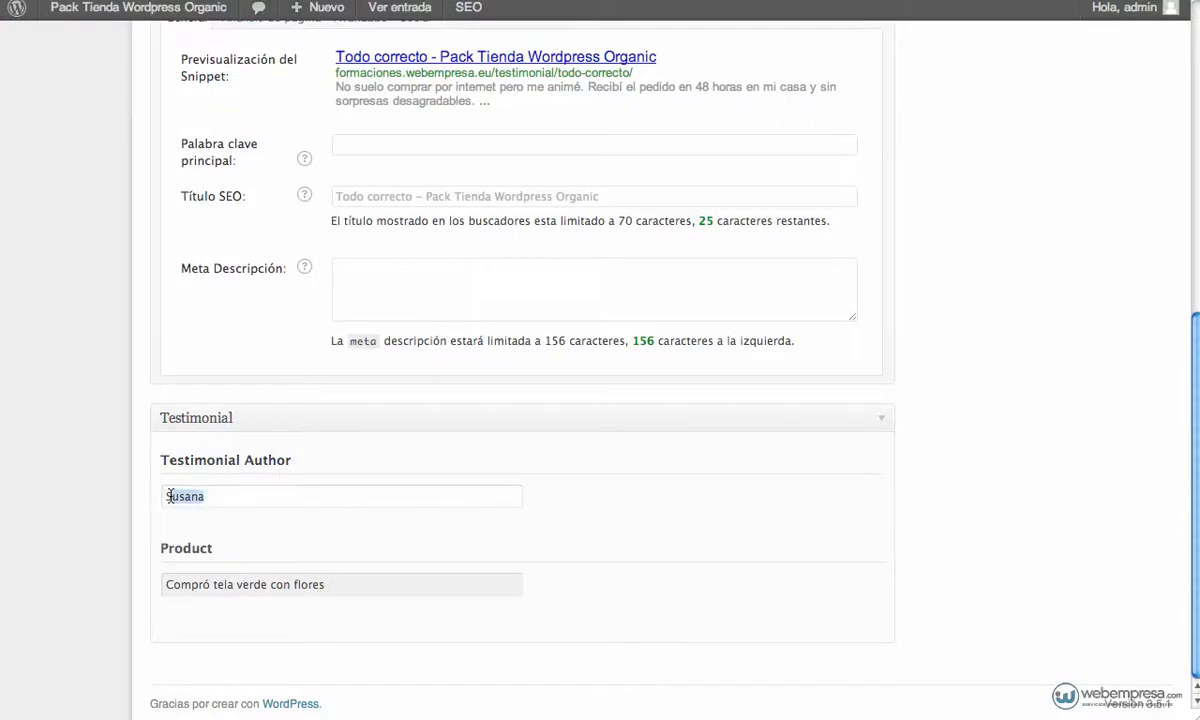
pyautogui.moveTo(354, 591); pyautogui.dragTo(190, 561)
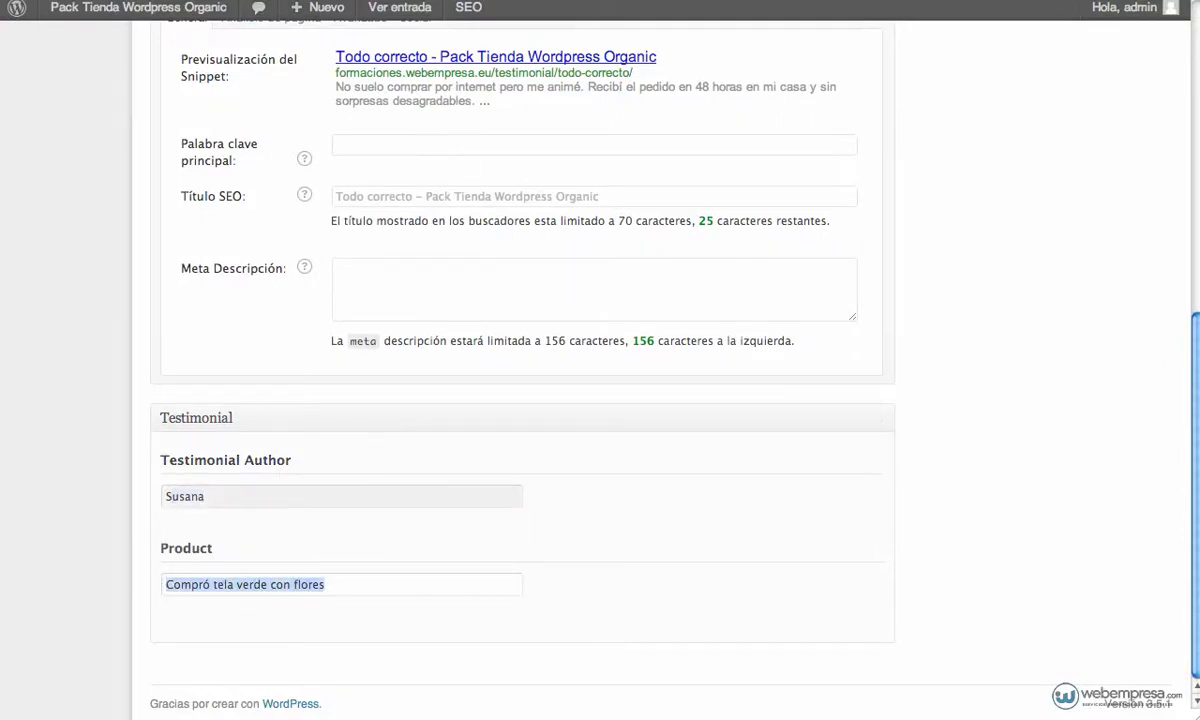
# - Highlight the first testimonial's author and product text on the storefront homepage to compare them with the entry's fields
pyautogui.click(400, 8)
pyautogui.scroll(-3, 460, 335)
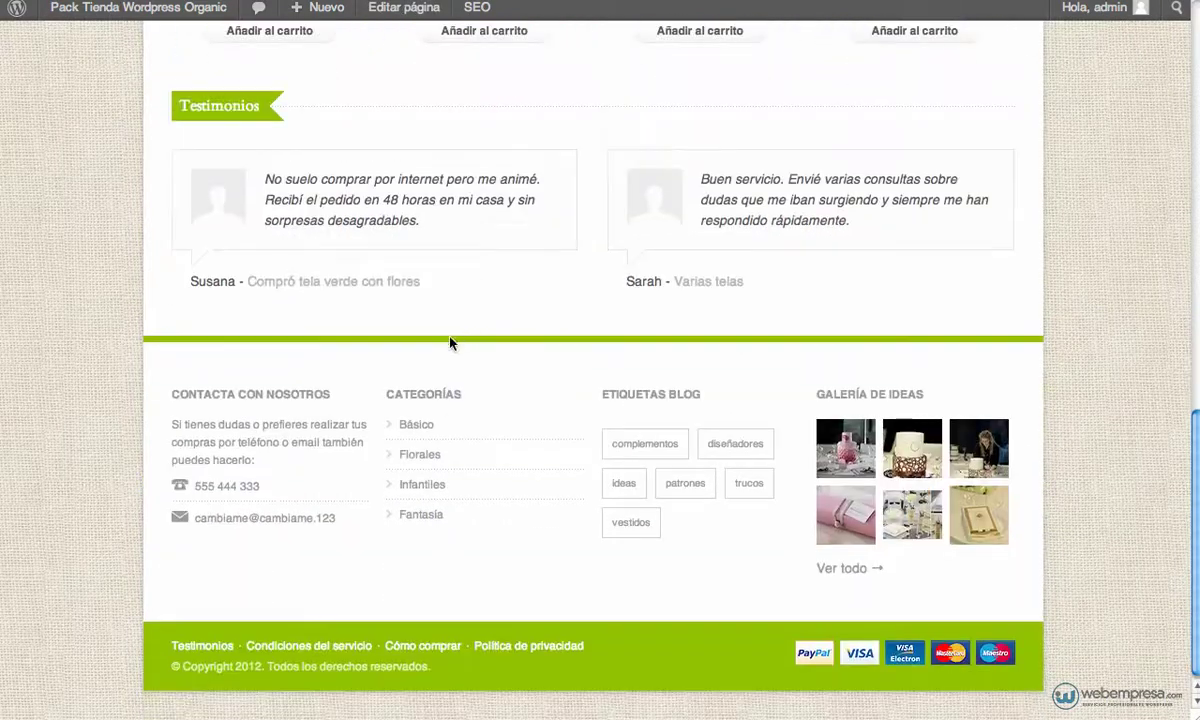
pyautogui.doubleClick(205, 281)
pyautogui.moveTo(246, 281); pyautogui.dragTo(421, 280)
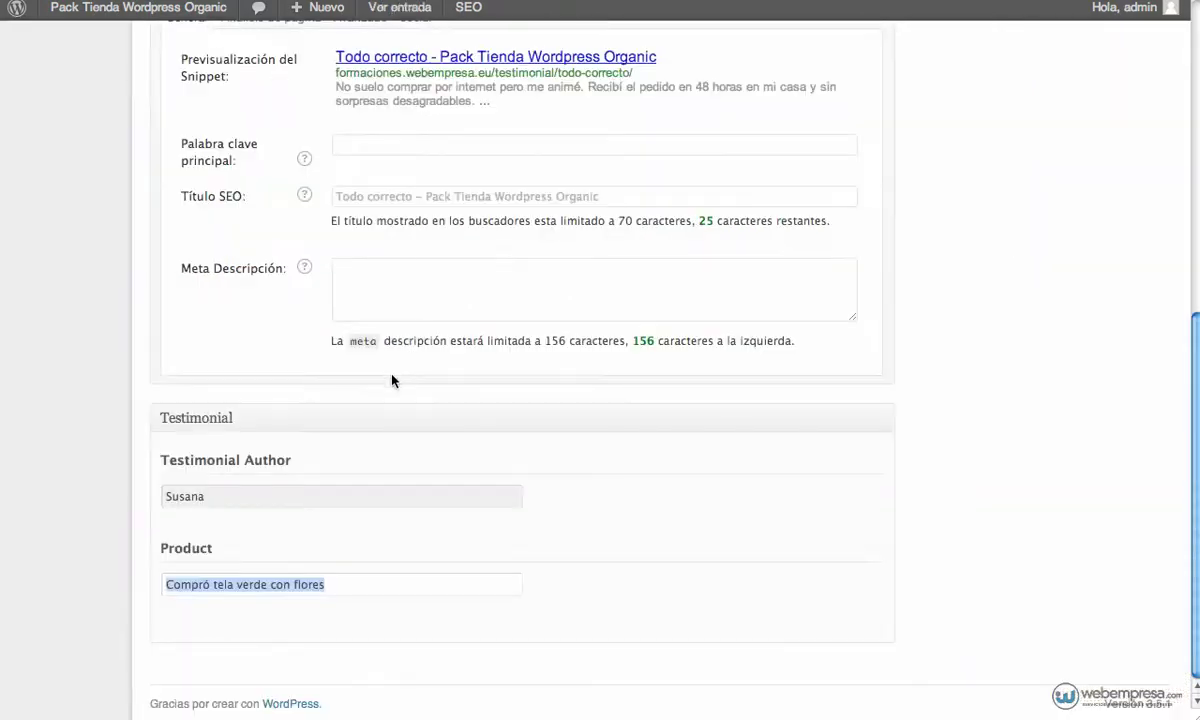
# - Go back to the Theme Options page and locate the Homepage Text Block in Home Settings
pyautogui.scroll(6, 392, 380)
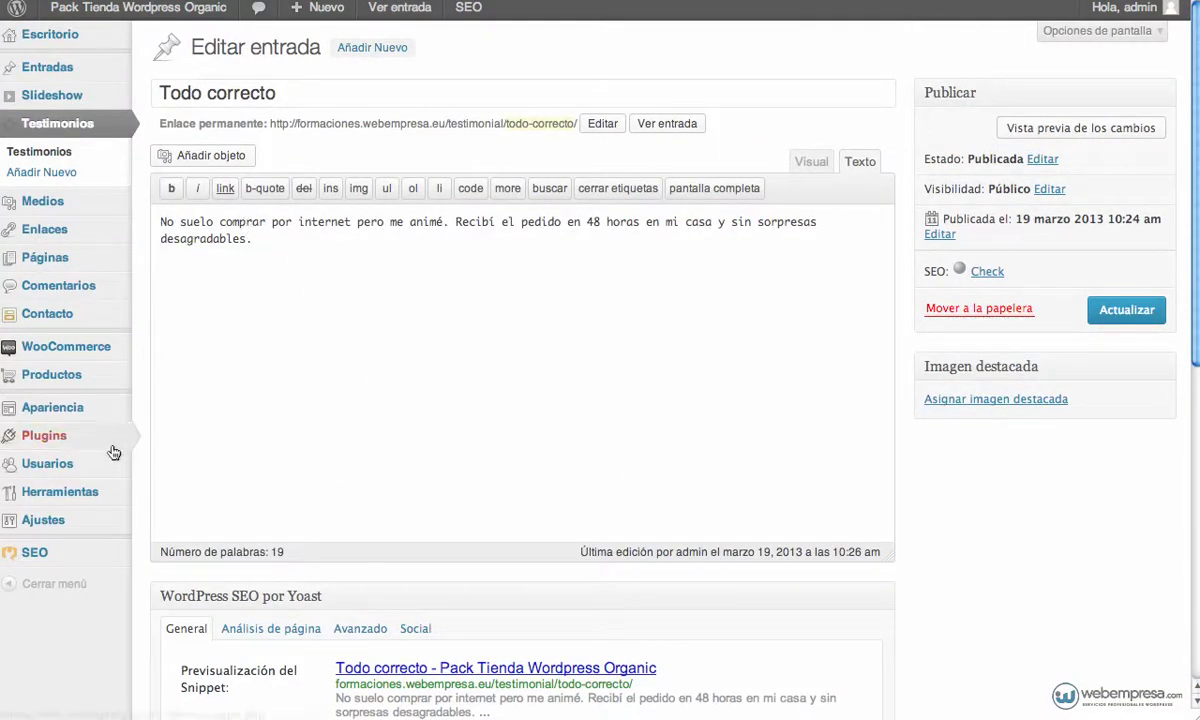
pyautogui.moveTo(98, 402)
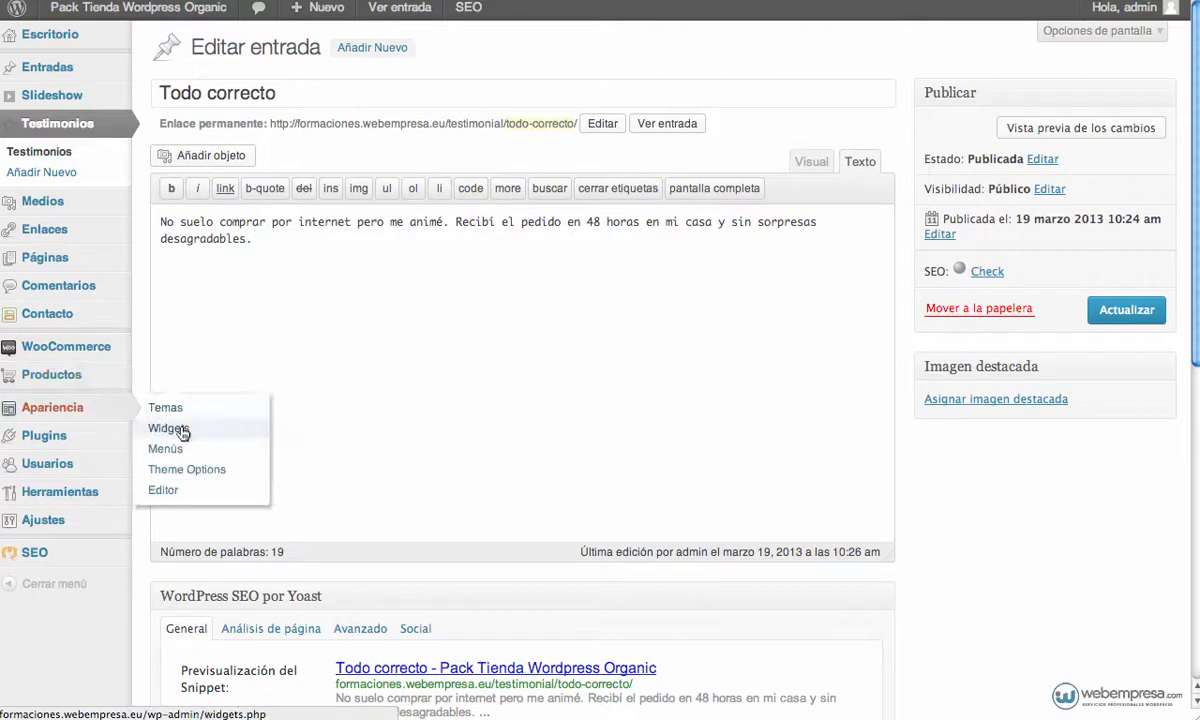
pyautogui.click(183, 474)
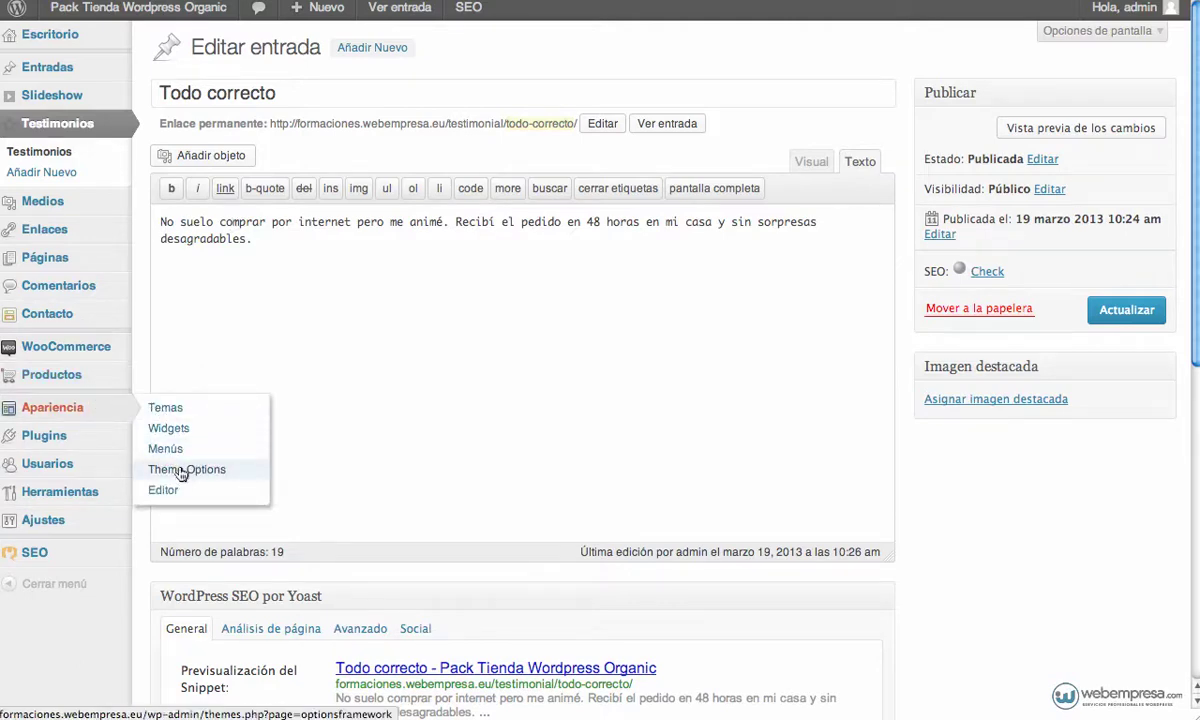
pyautogui.scroll(-6, 181, 474)
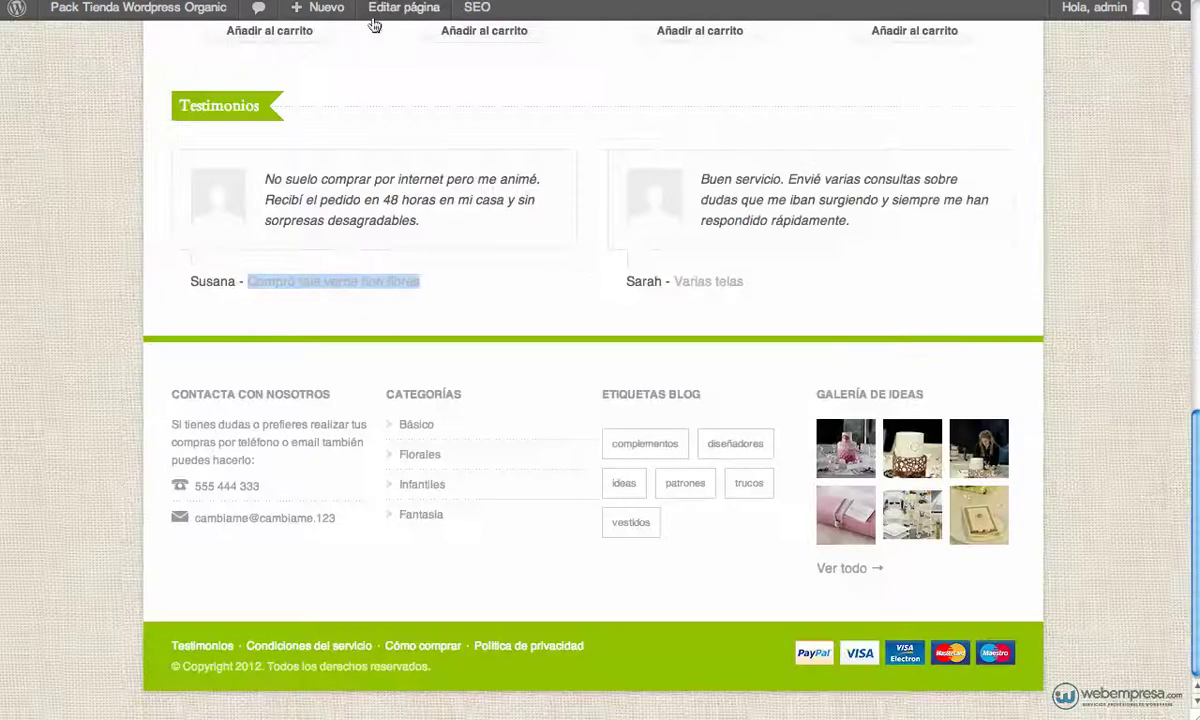
pyautogui.scroll(5, 367, 319)
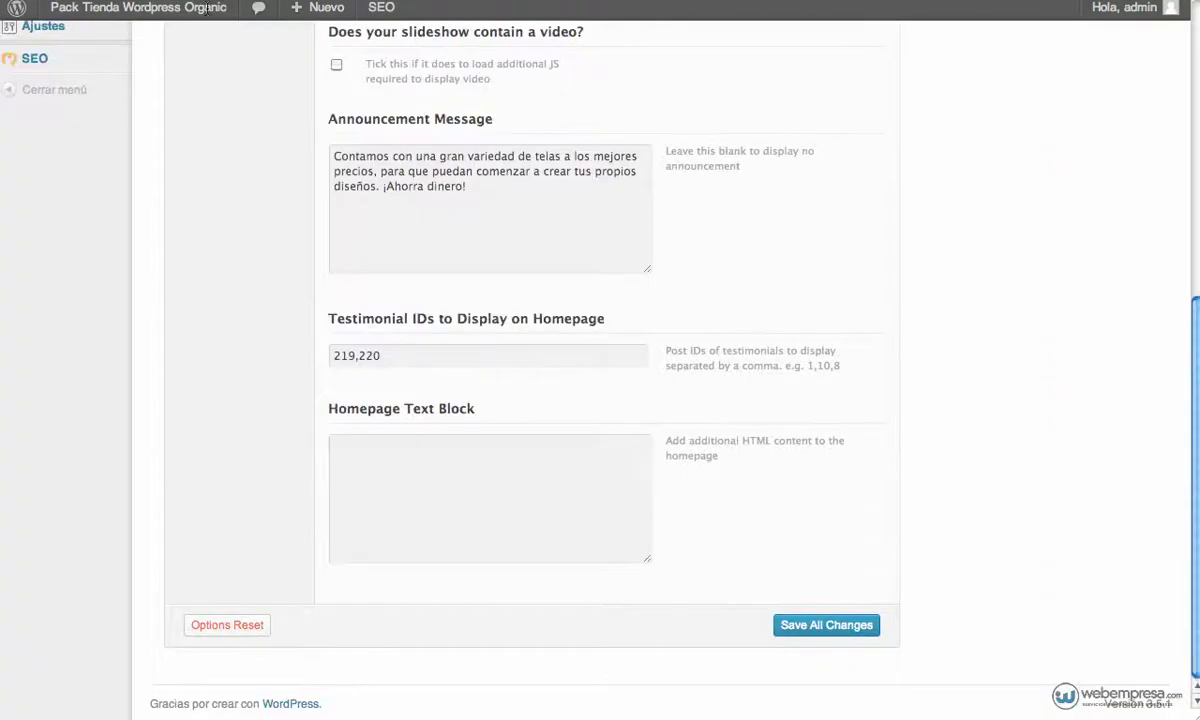
# - Fill the Homepage Text Block with "Hola, esto es un texto de prueba" repeated six times and save all changes
pyautogui.click(408, 459)
pyautogui.write('Ho')
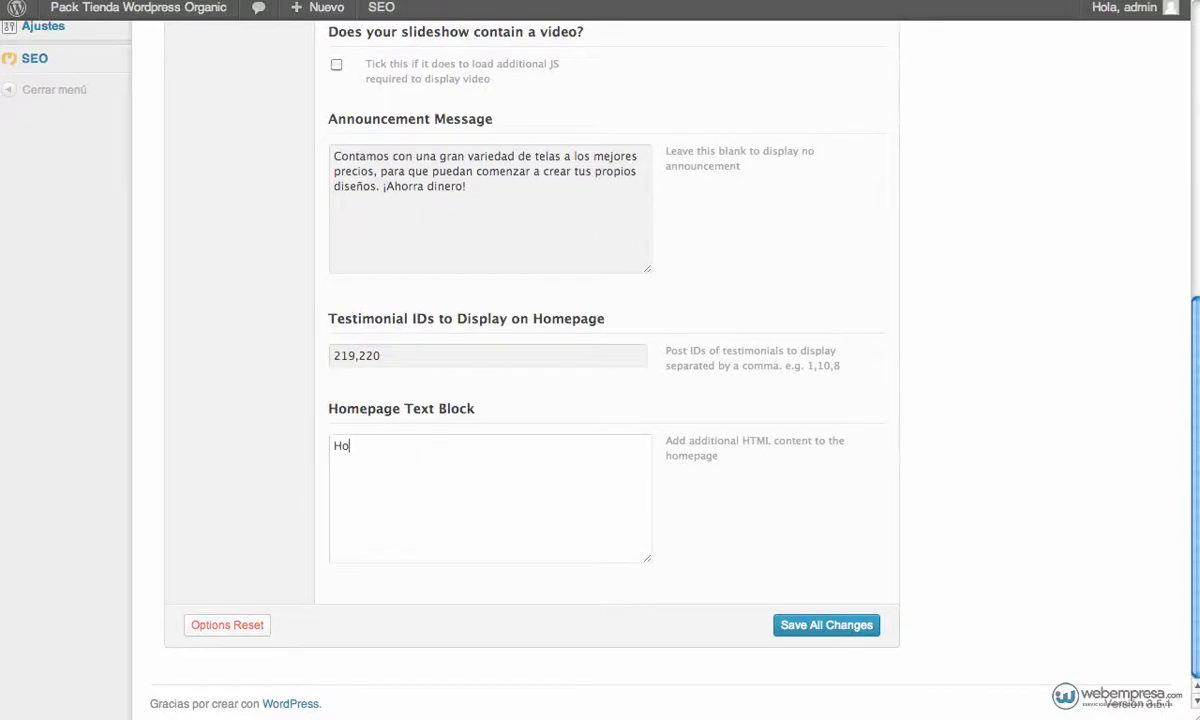
pyautogui.write('la, esto es un texto de prueba')
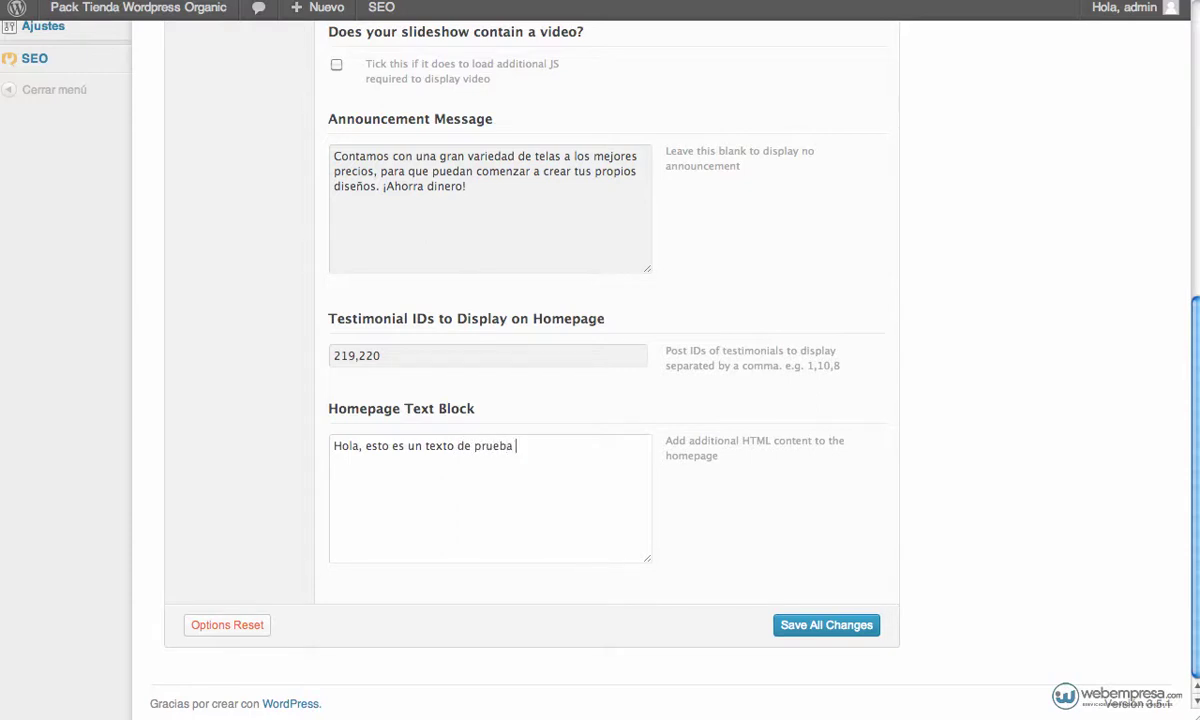
pyautogui.press('super+a')
pyautogui.click(516, 446)
pyautogui.press('super+v')
pyautogui.press('super+v')
pyautogui.press('super+v')
pyautogui.press('super+v')
pyautogui.press('super+v')
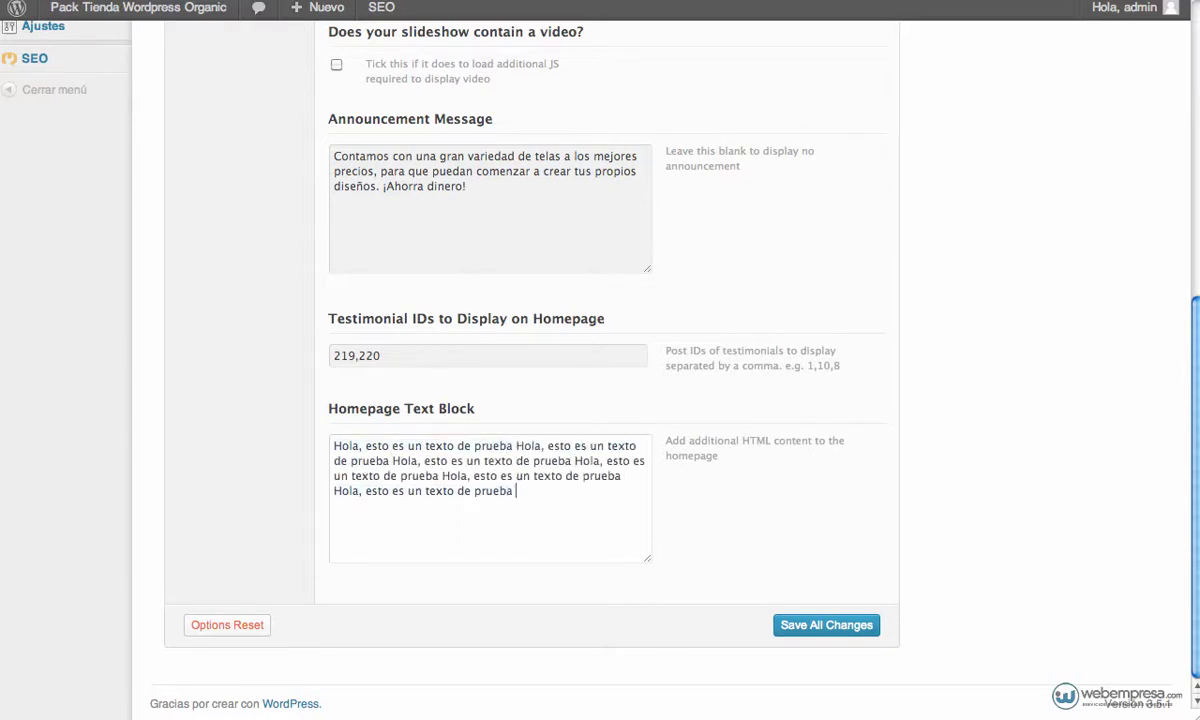
pyautogui.click(830, 627)
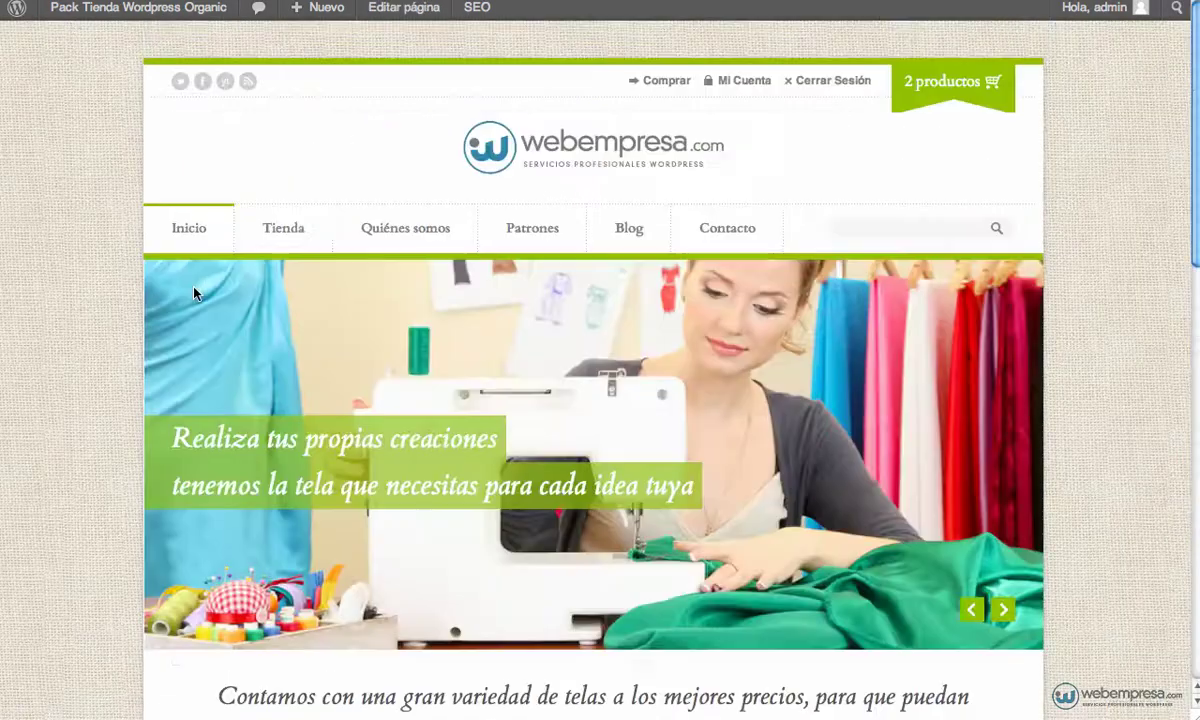
# - Reload the storefront's Inicio page and look for the test text block below the testimonials
pyautogui.click(174, 227)
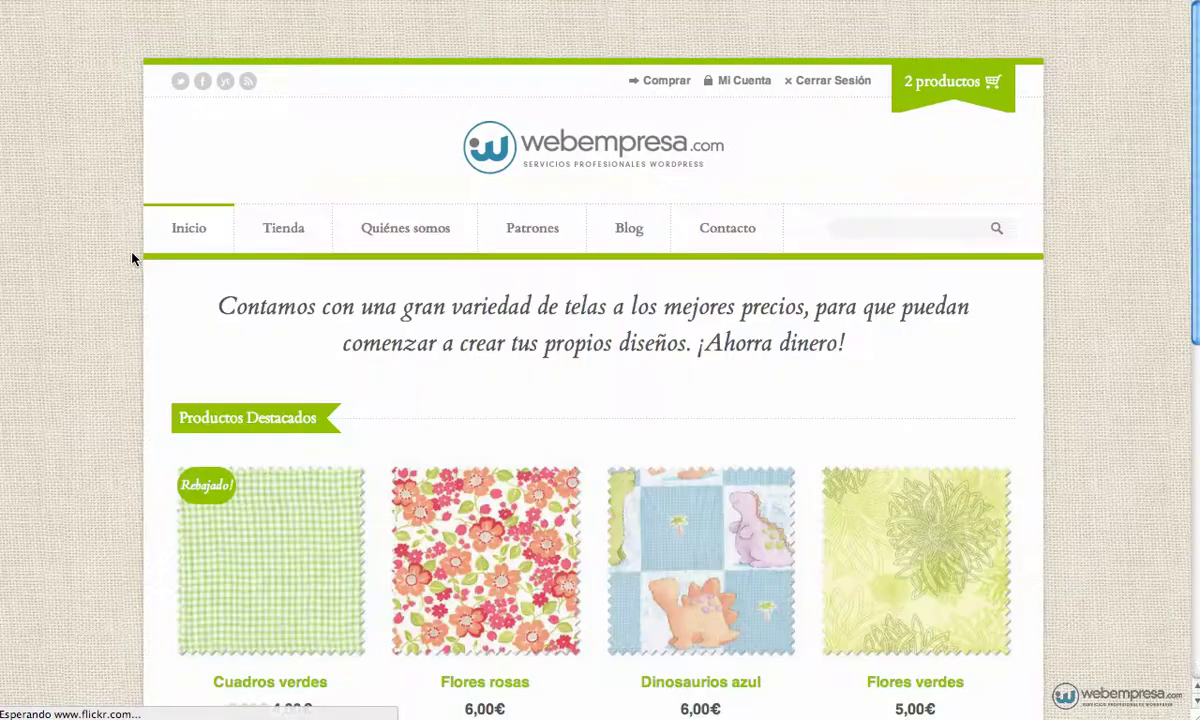
pyautogui.scroll(-10, 131, 258)
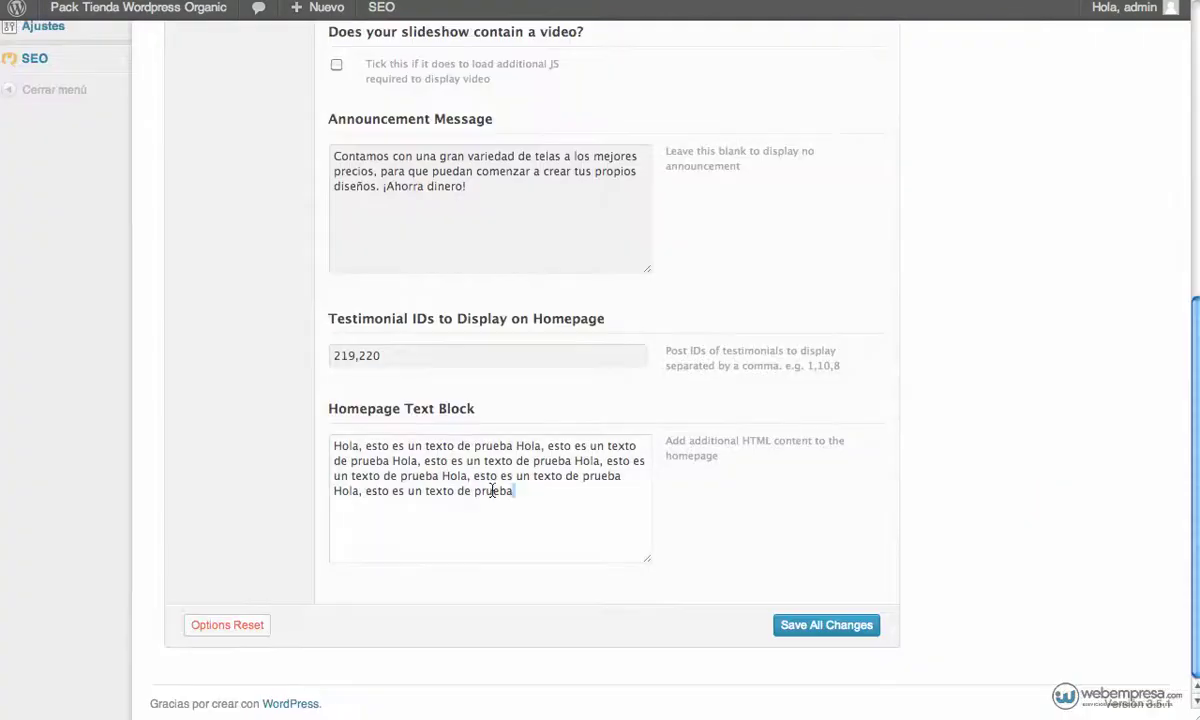
# - Clear all the test text from the Homepage Text Block and save the theme options
pyautogui.moveTo(512, 491); pyautogui.dragTo(337, 443)
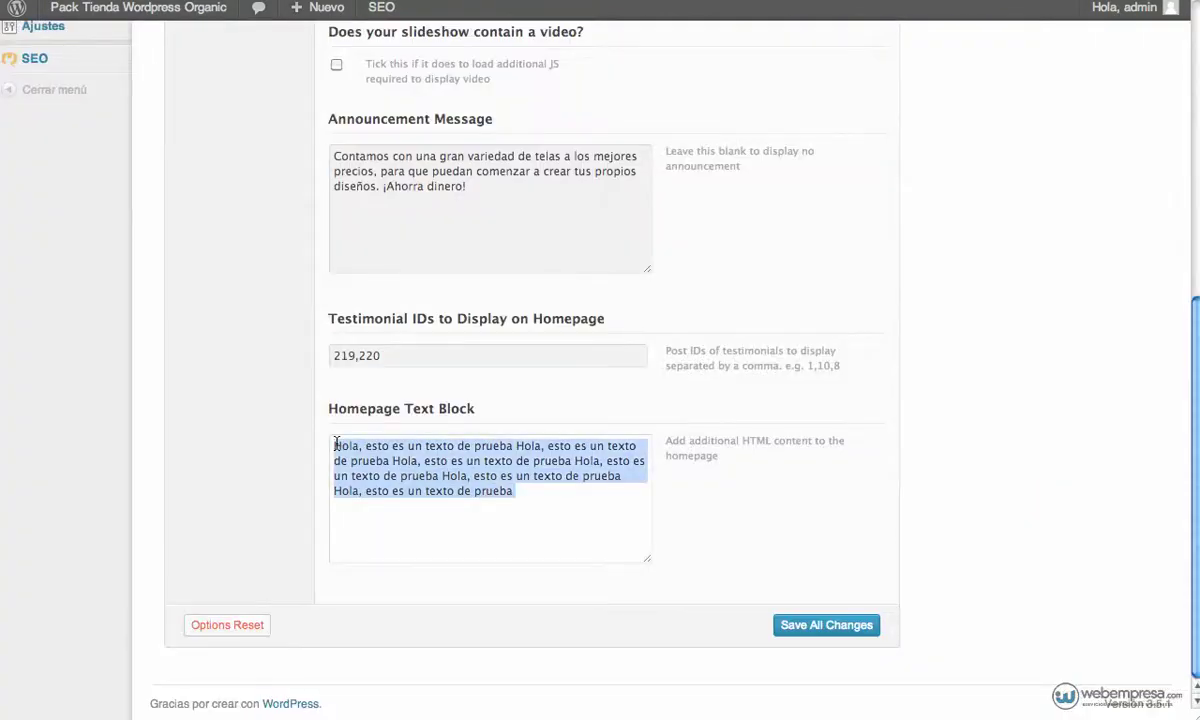
pyautogui.press('BackSpace')
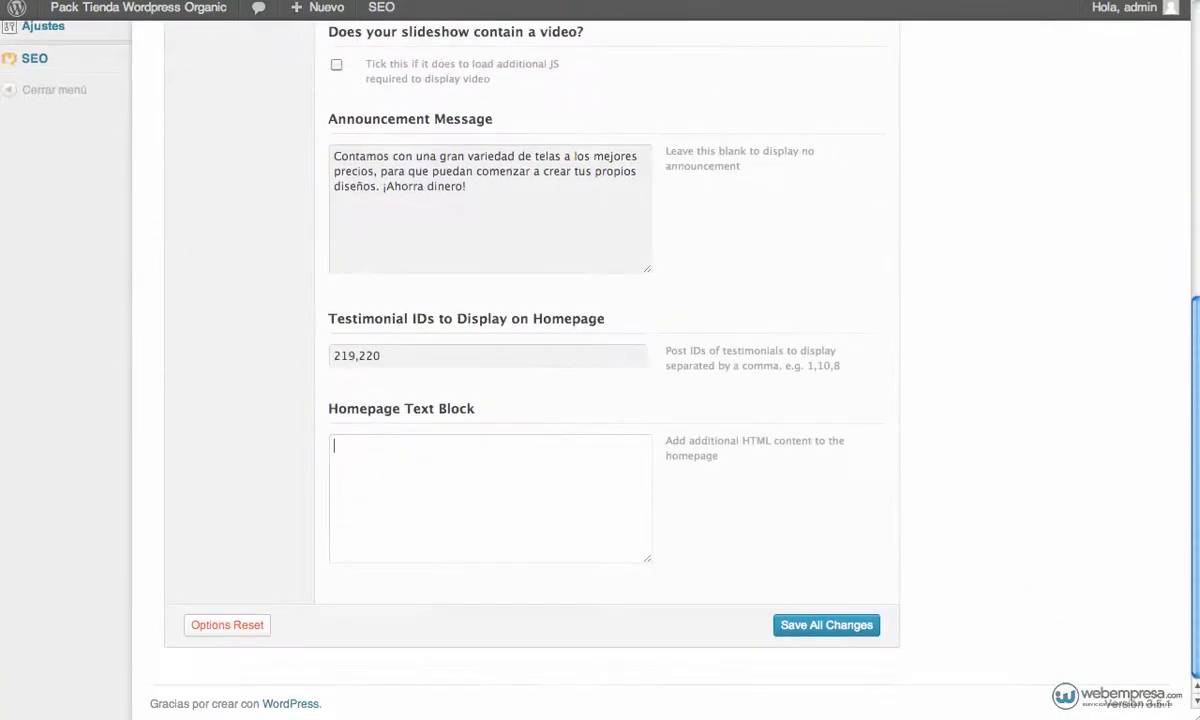
pyautogui.click(805, 630)
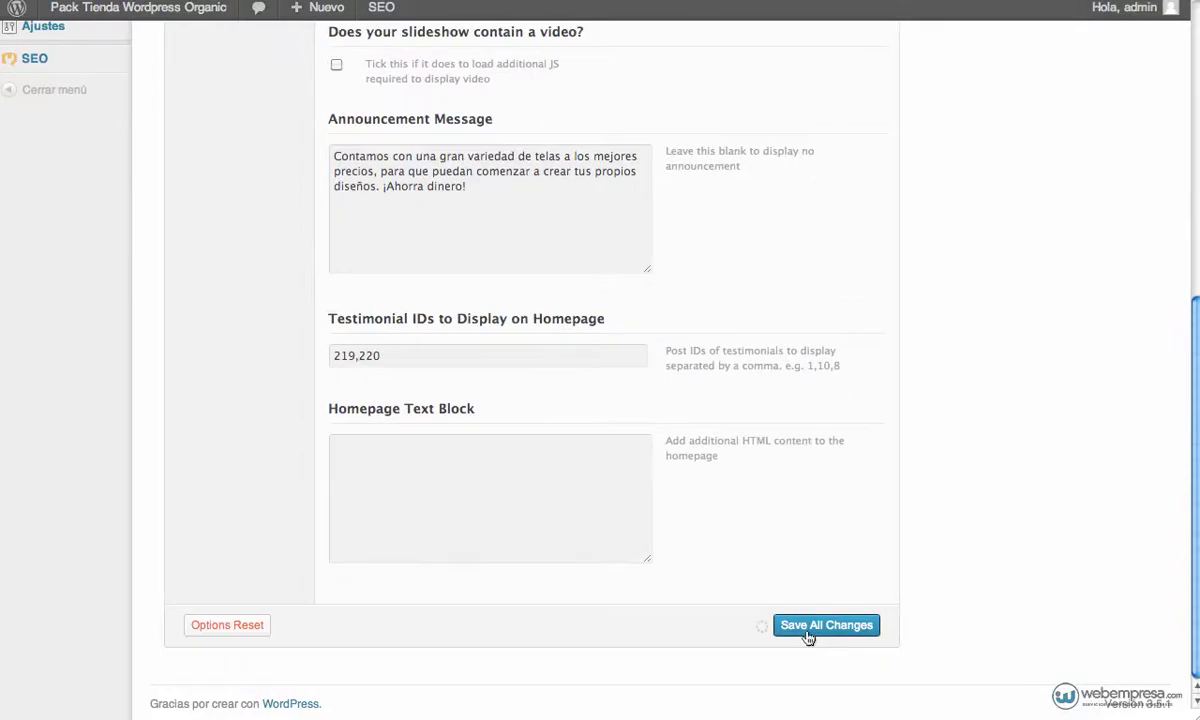
# - Open the theme's Shop Settings and review the Checkout and My Account links option and the Shop Items Per Page field
pyautogui.scroll(6, 293, 482)
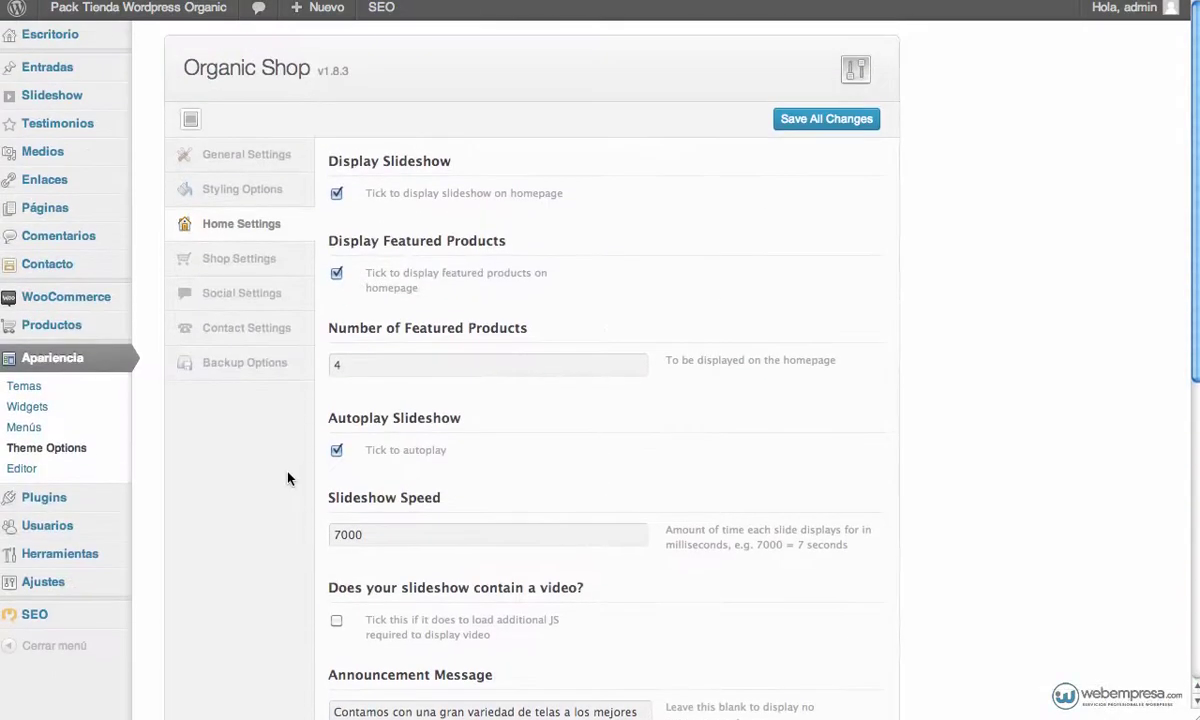
pyautogui.click(266, 264)
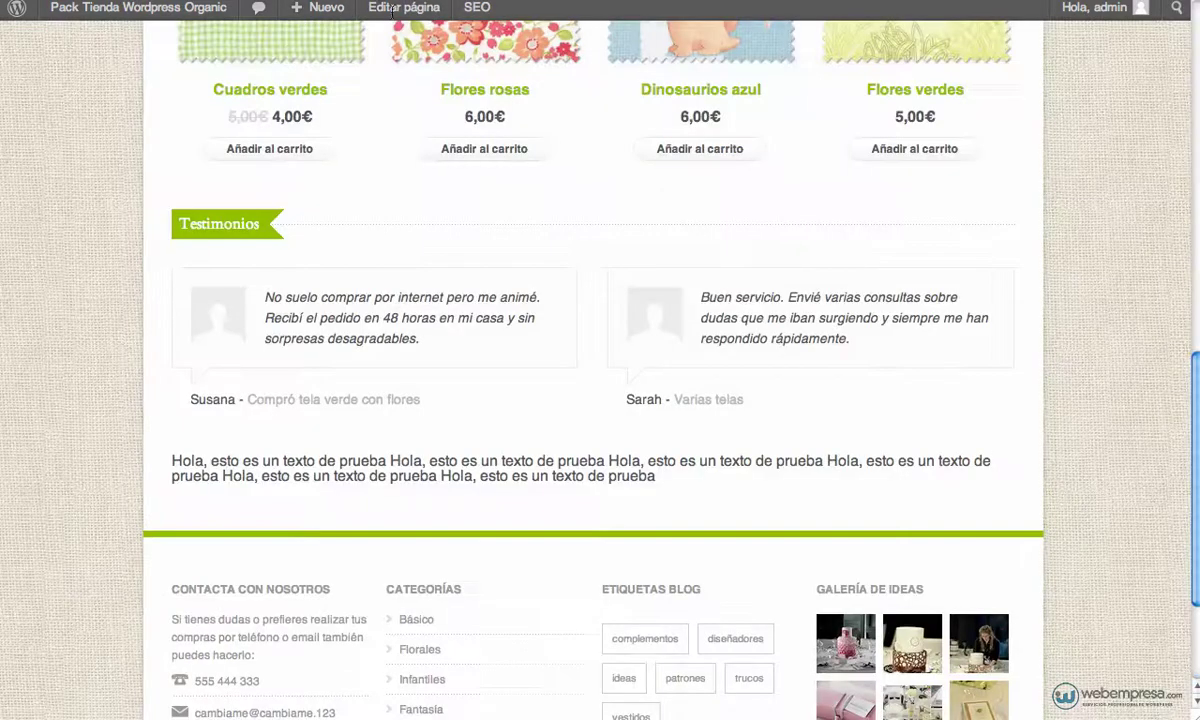
pyautogui.scroll(10, 613, 171)
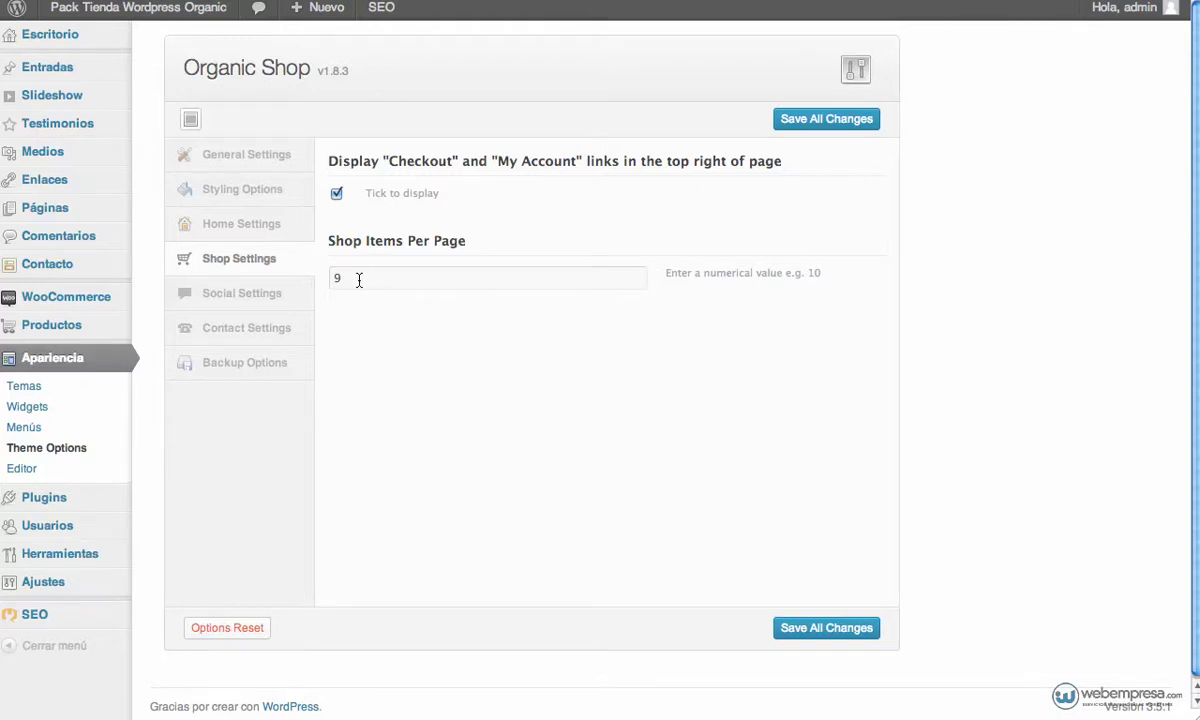
pyautogui.click(359, 280)
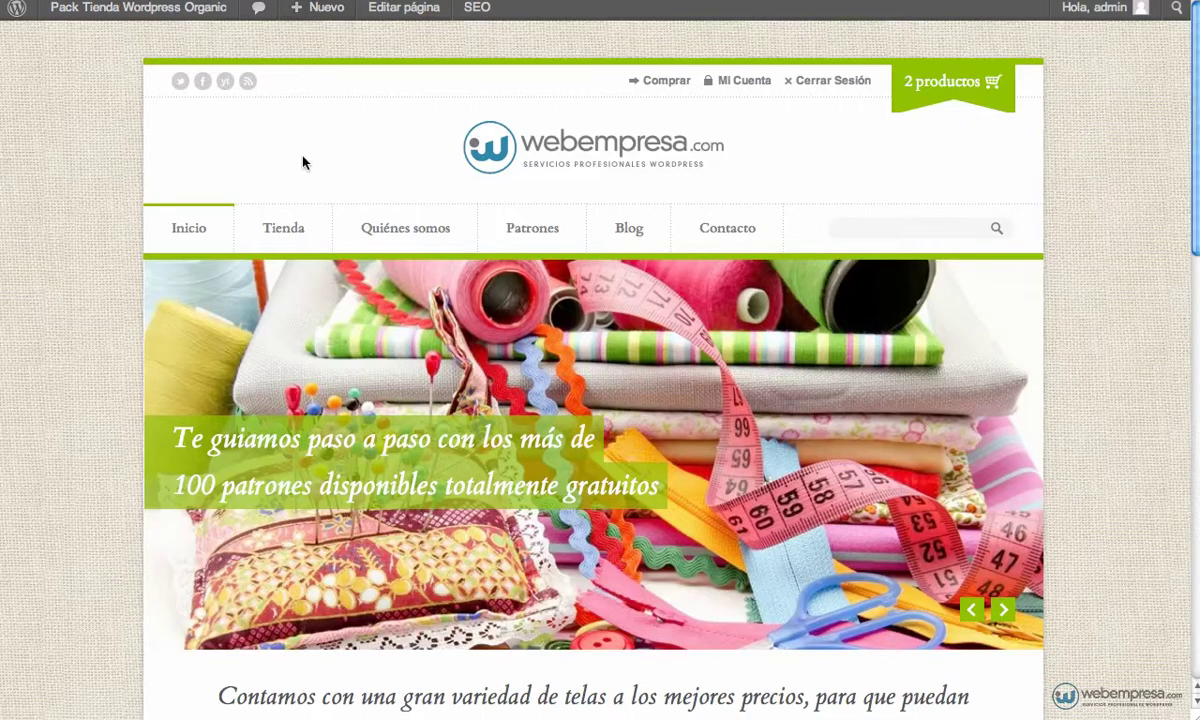
# - Browse both pages of products in the storefront's Tienda to see how many items each page displays
pyautogui.click(285, 232)
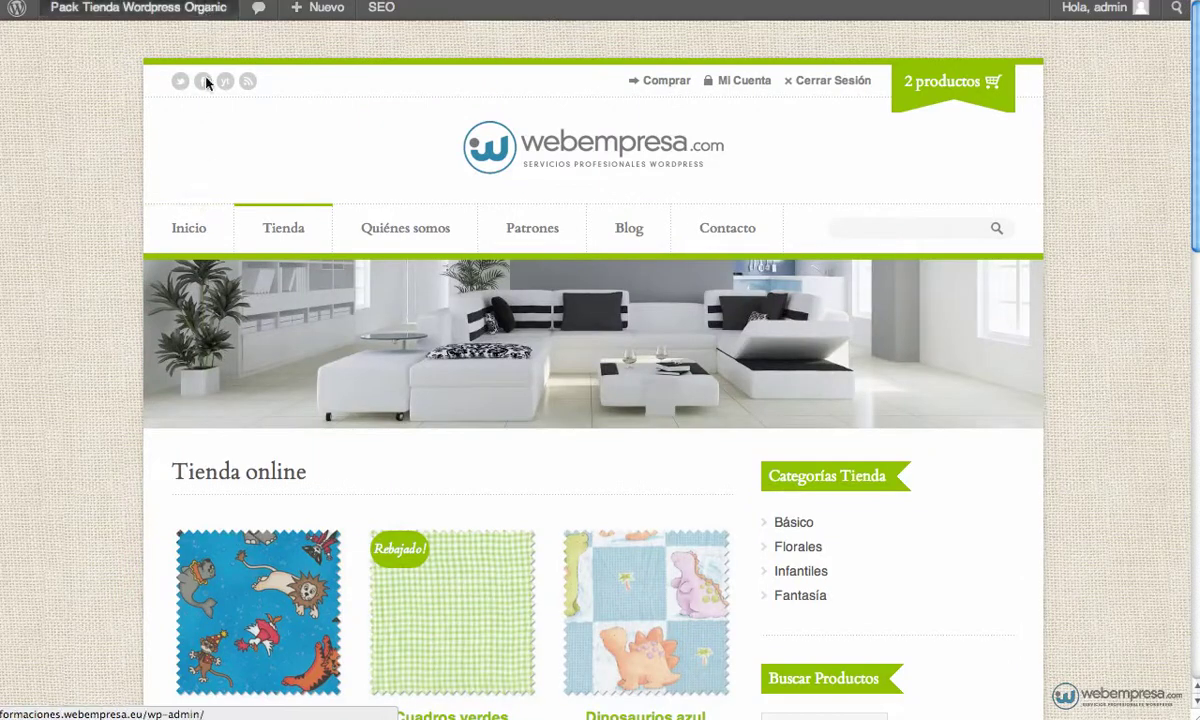
pyautogui.scroll(-5, 190, 360)
pyautogui.scroll(-4, 202, 405)
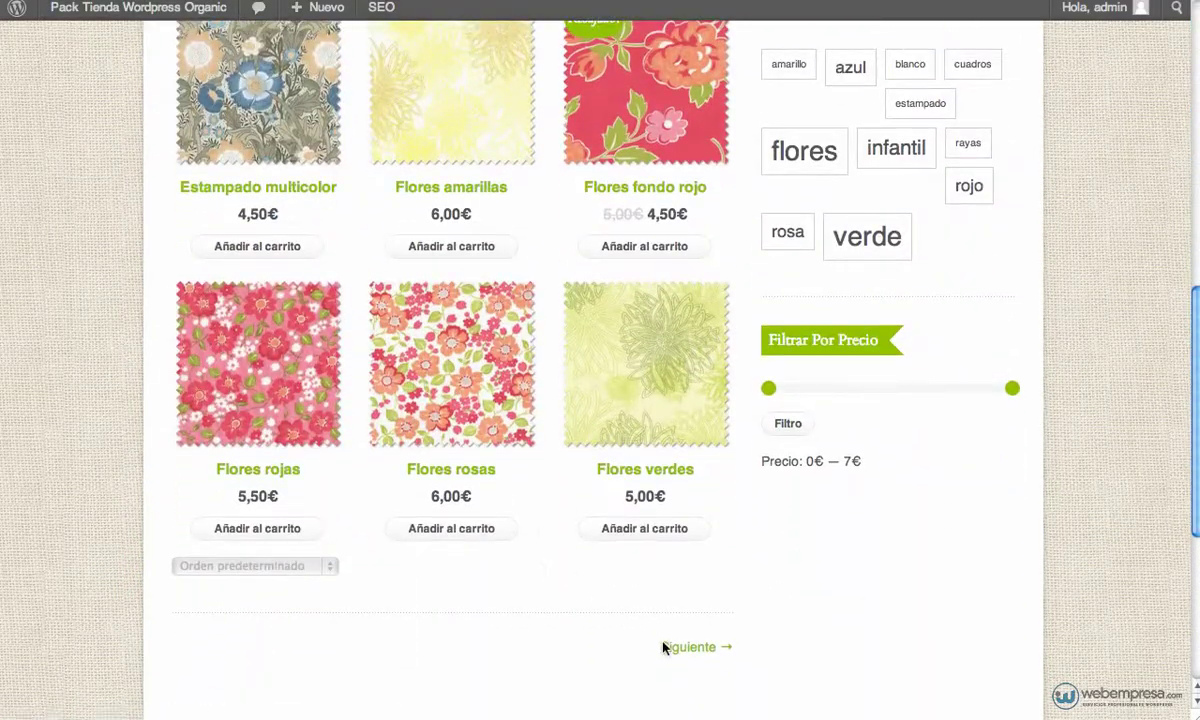
pyautogui.click(704, 649)
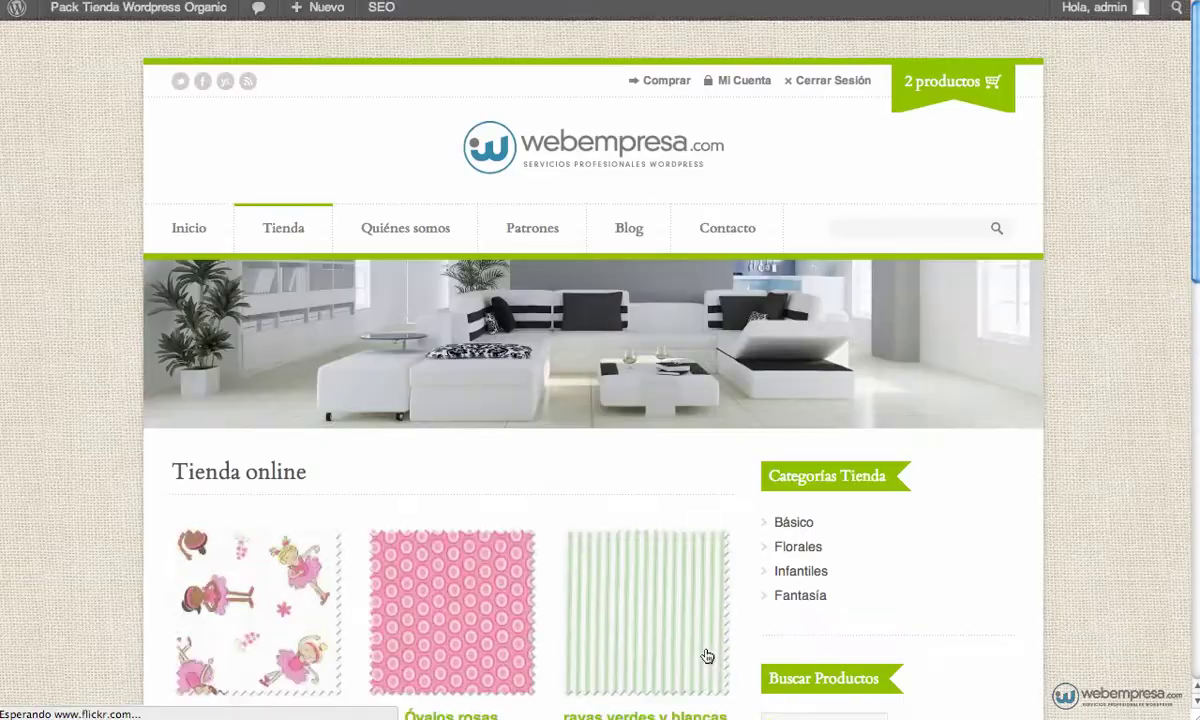
pyautogui.scroll(-4, 707, 656)
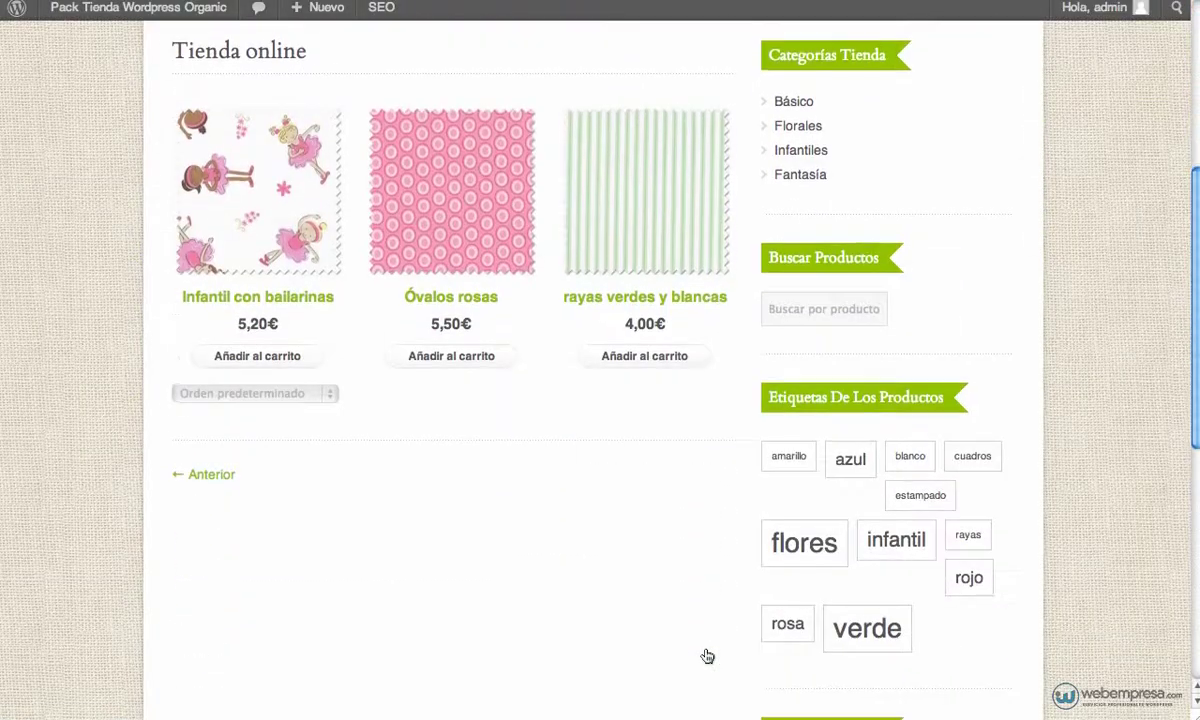
pyautogui.scroll(4, 707, 654)
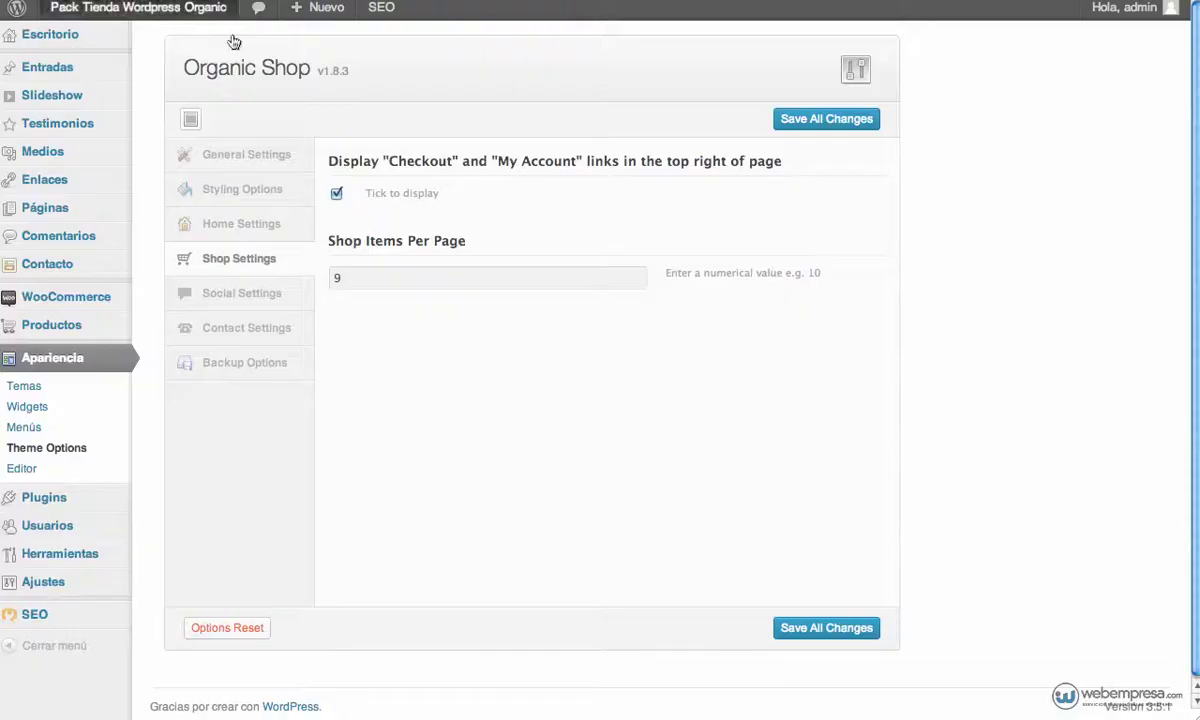
# - Set the Shop Items Per Page to 12 and save the theme options
pyautogui.click(361, 280)
pyautogui.press('BackSpace')
pyautogui.write('12')
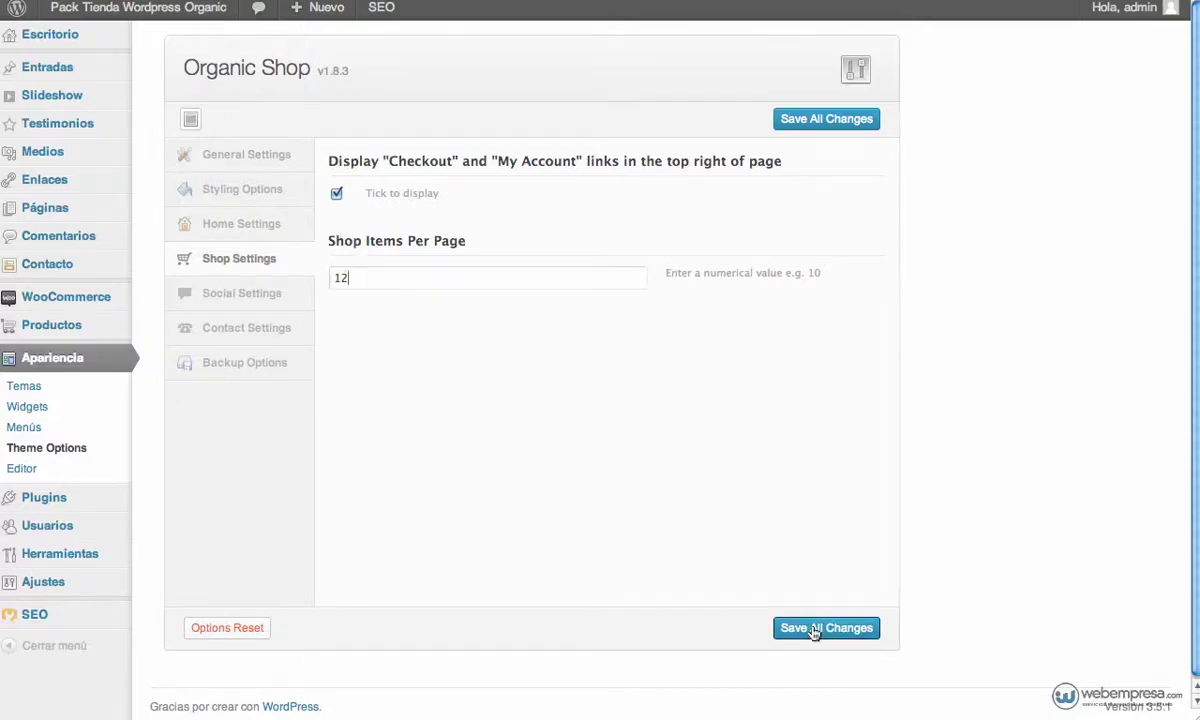
pyautogui.click(806, 628)
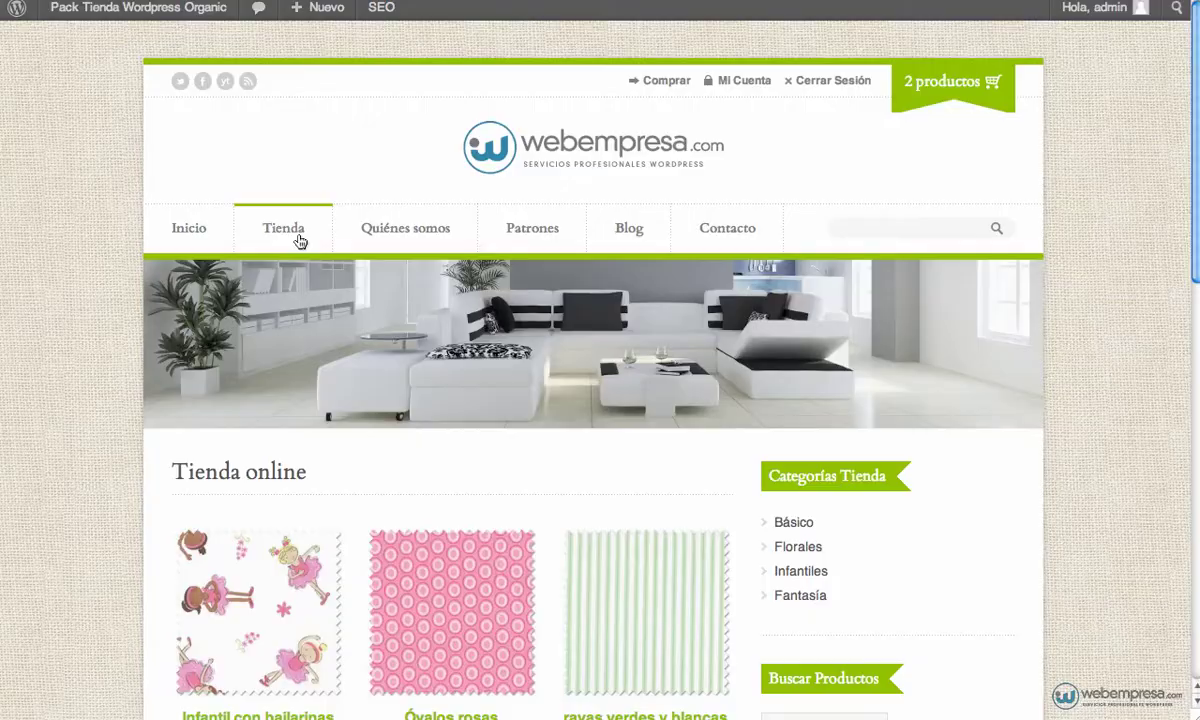
# - Reload the storefront's Tienda page and check how many products it lists on one page
pyautogui.click(298, 241)
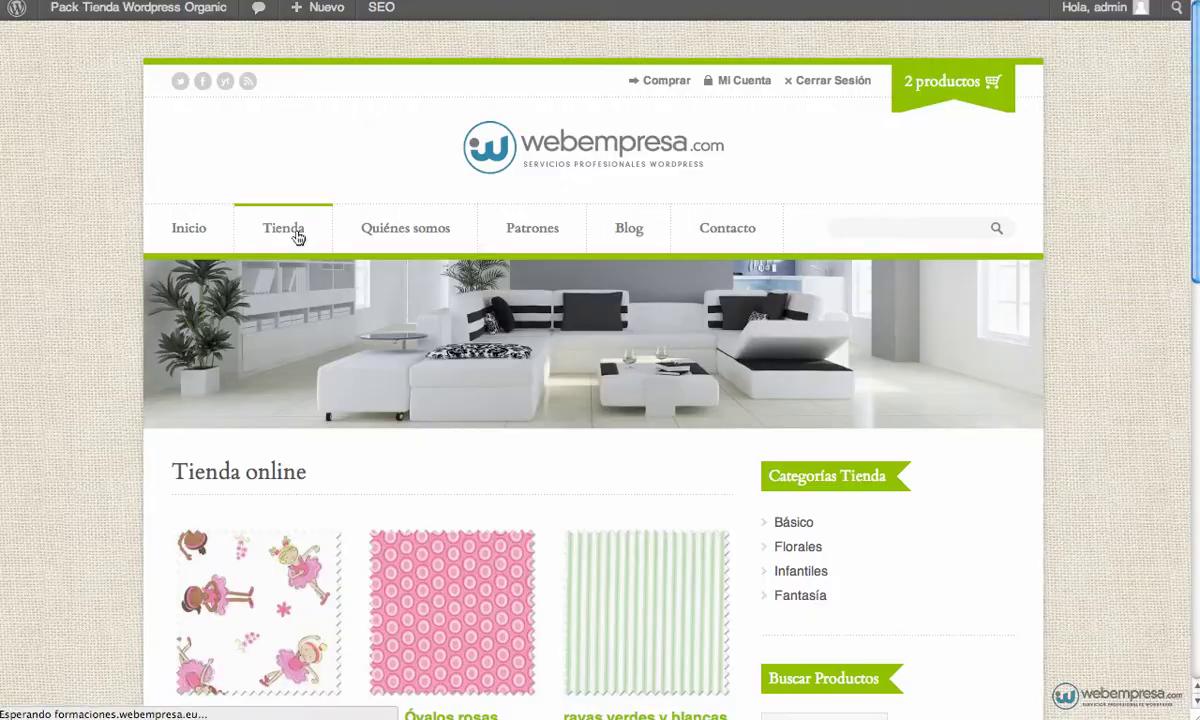
pyautogui.scroll(-9, 298, 240)
pyautogui.scroll(-5, 298, 237)
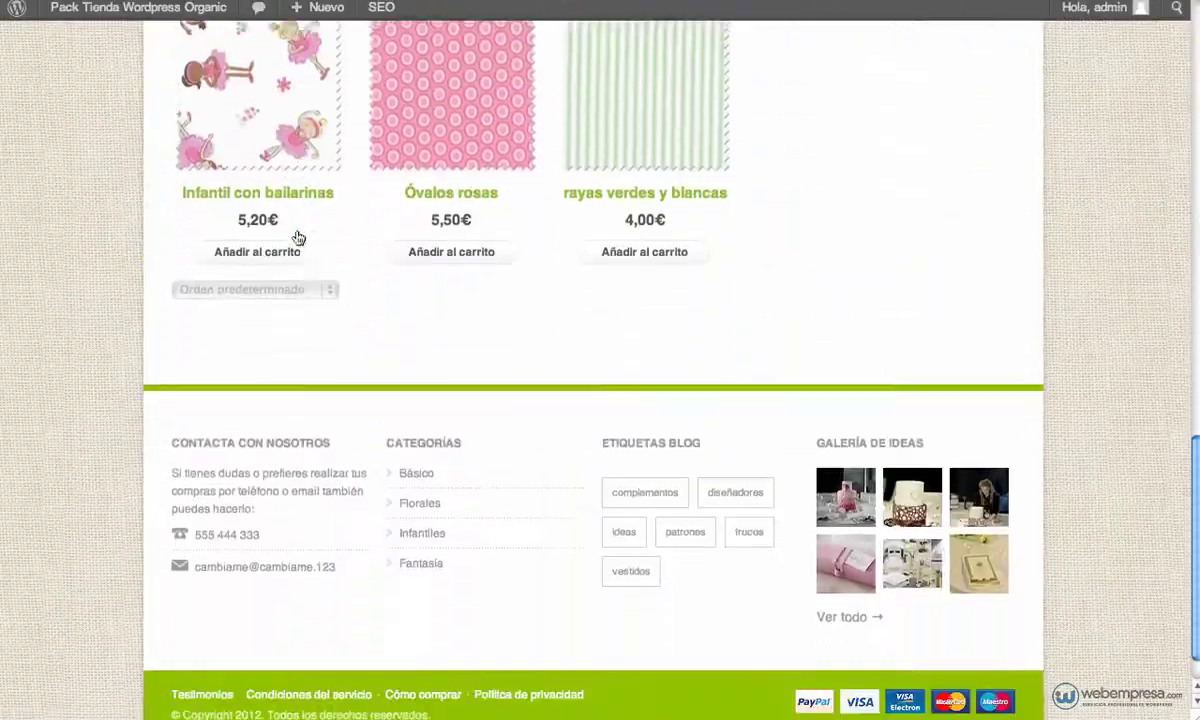
pyautogui.scroll(15, 298, 237)
pyautogui.scroll(-6, 298, 237)
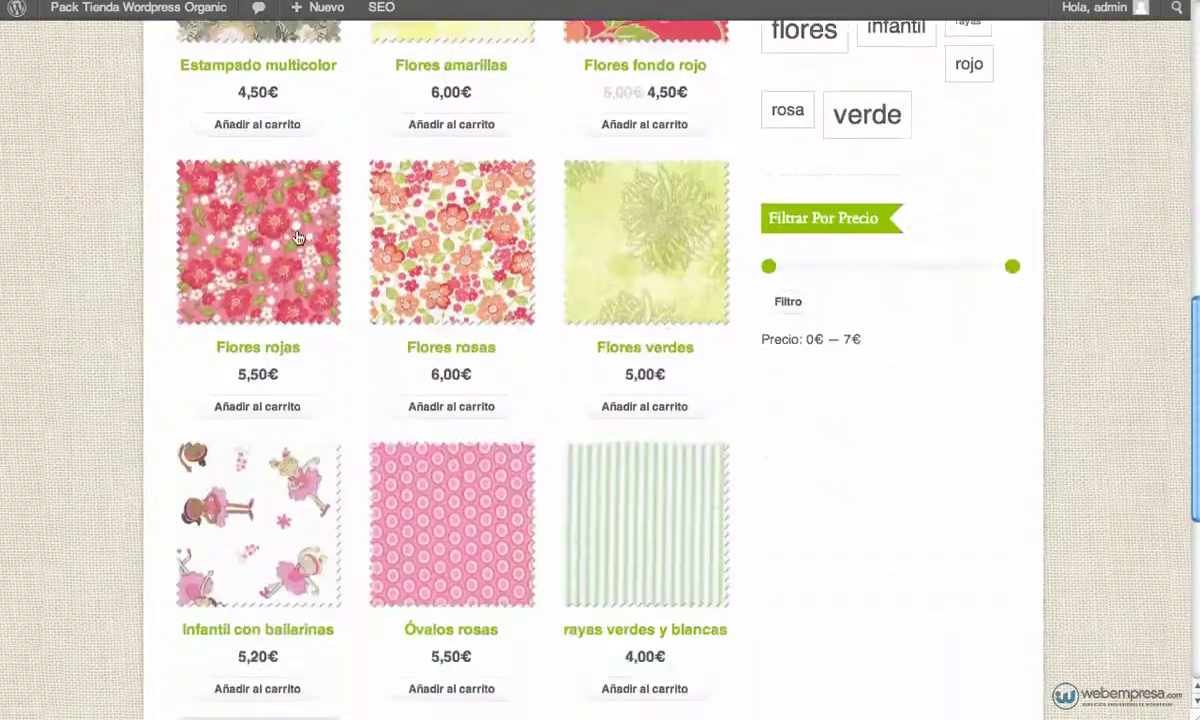
pyautogui.scroll(10, 298, 237)
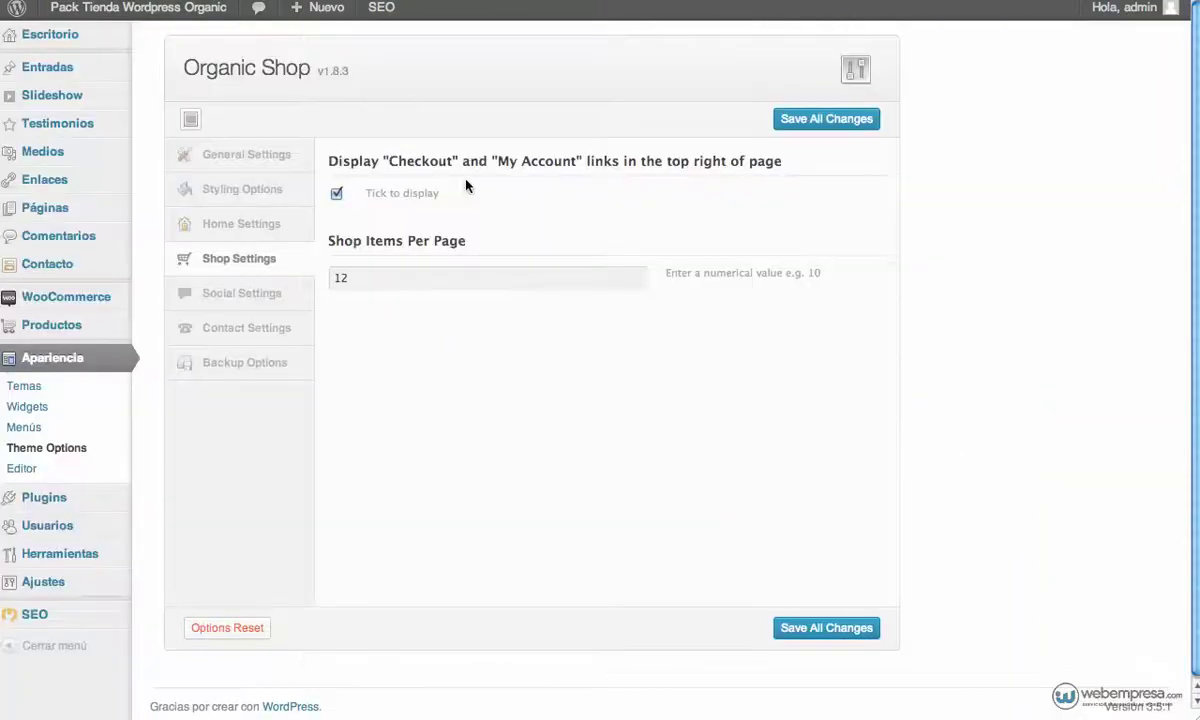
# - Set the Shop Items Per Page back to 9 and save the theme options
pyautogui.moveTo(348, 279); pyautogui.dragTo(324, 284)
pyautogui.press('BackSpace')
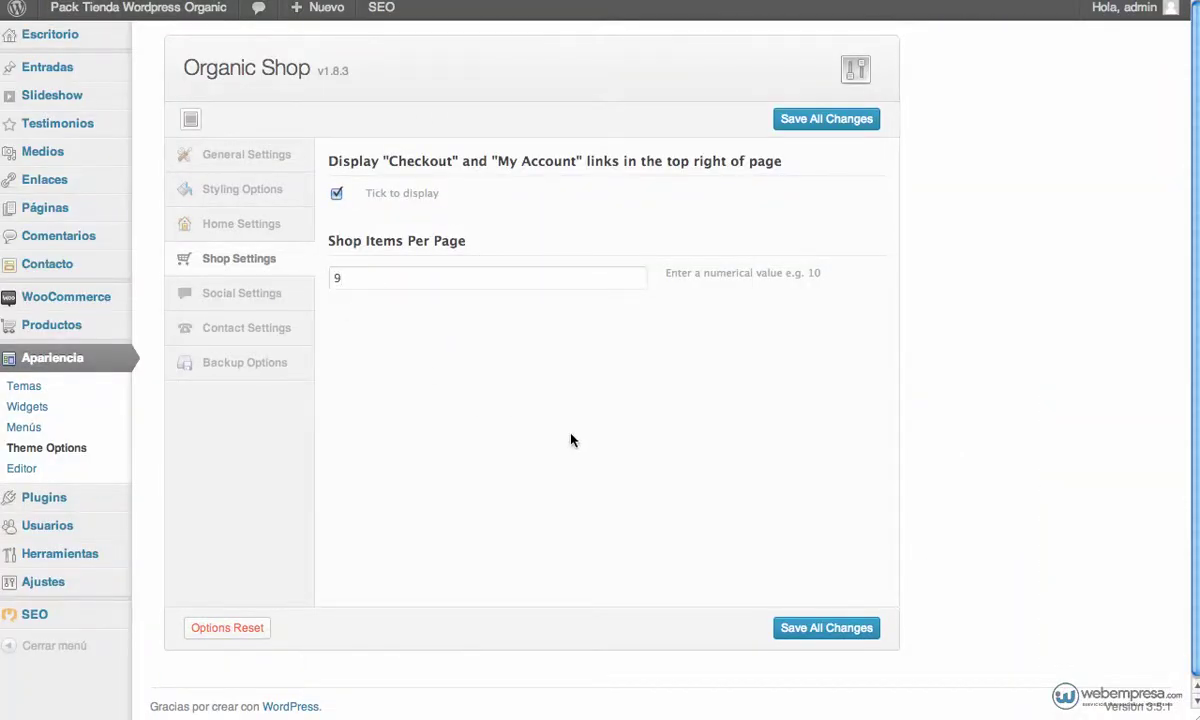
pyautogui.click(814, 628)
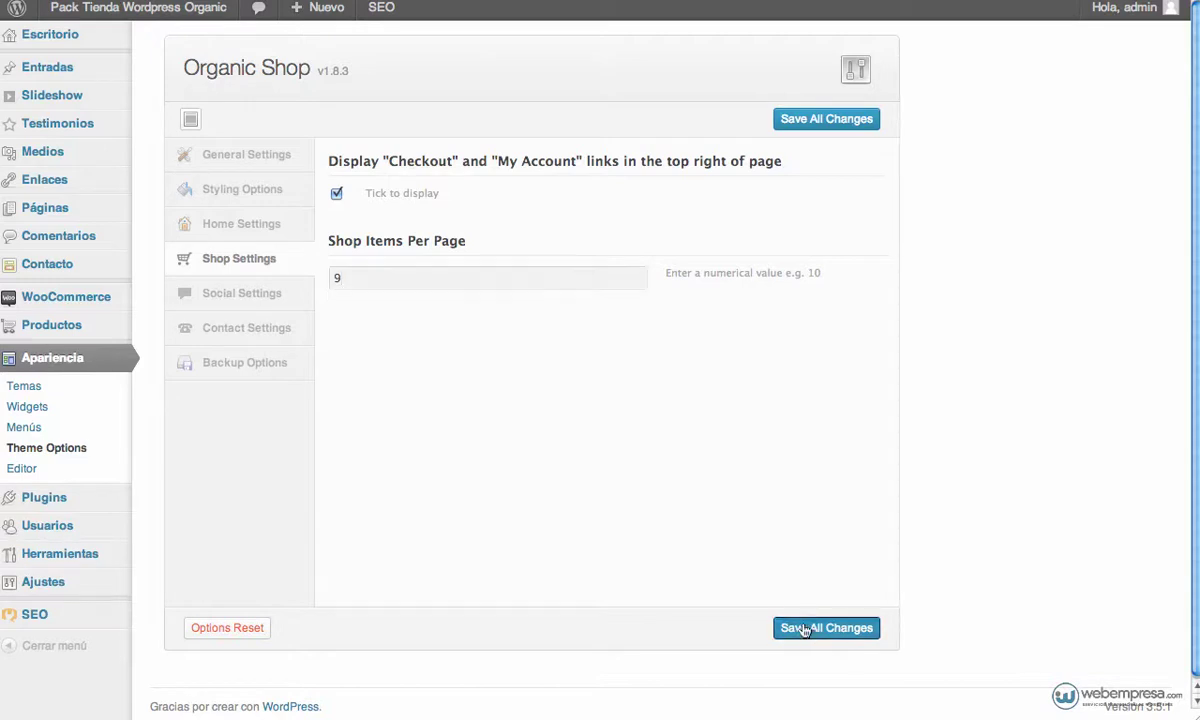
# - Open the theme's Social Settings and compare the network links with the social icons in the storefront header
pyautogui.click(250, 300)
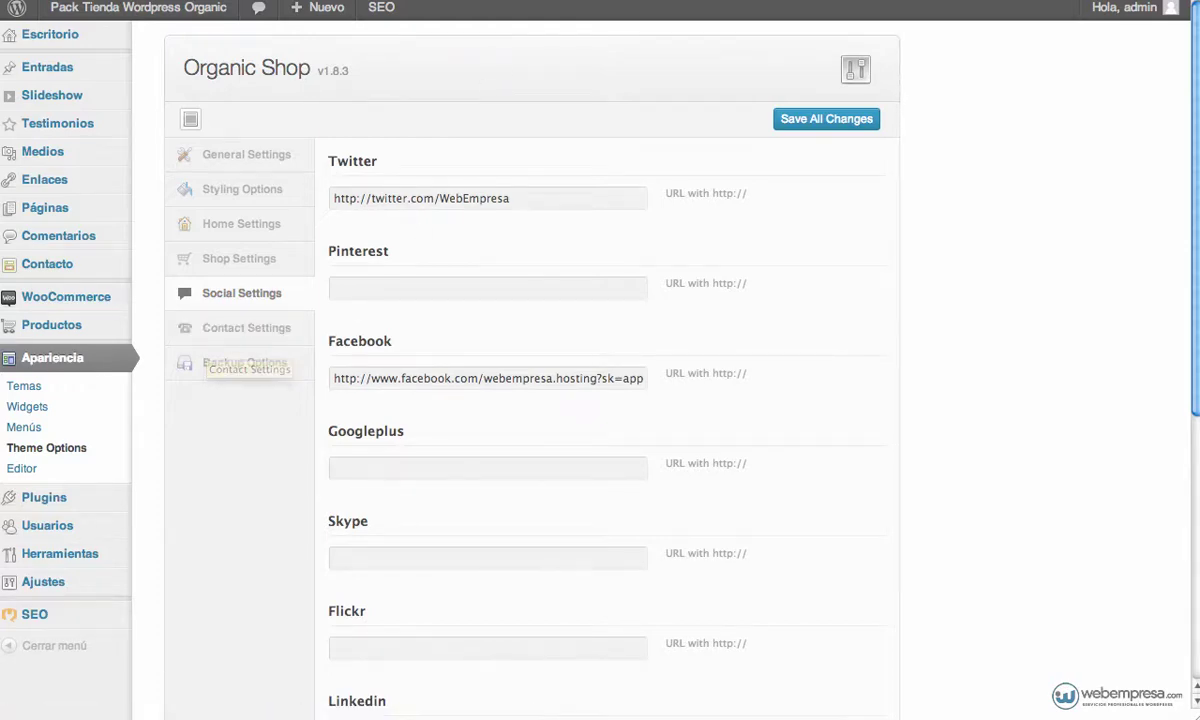
pyautogui.scroll(1, 320, 220)
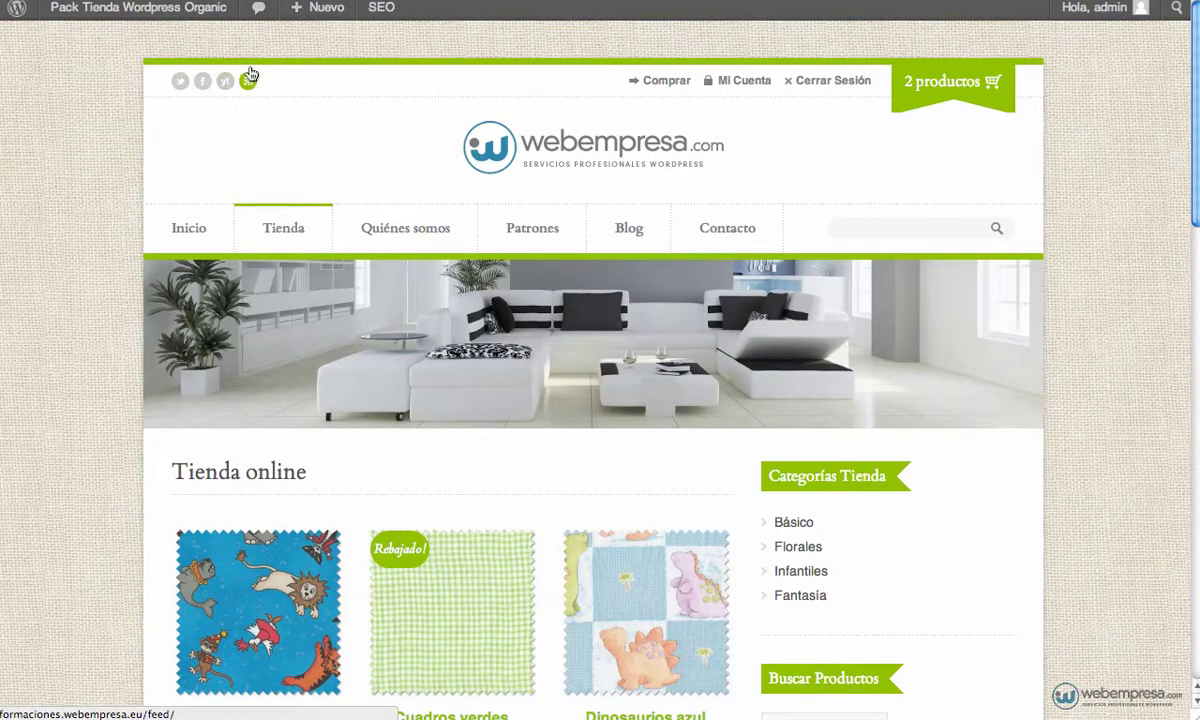
pyautogui.hotkey('ctrl', 'Tab')
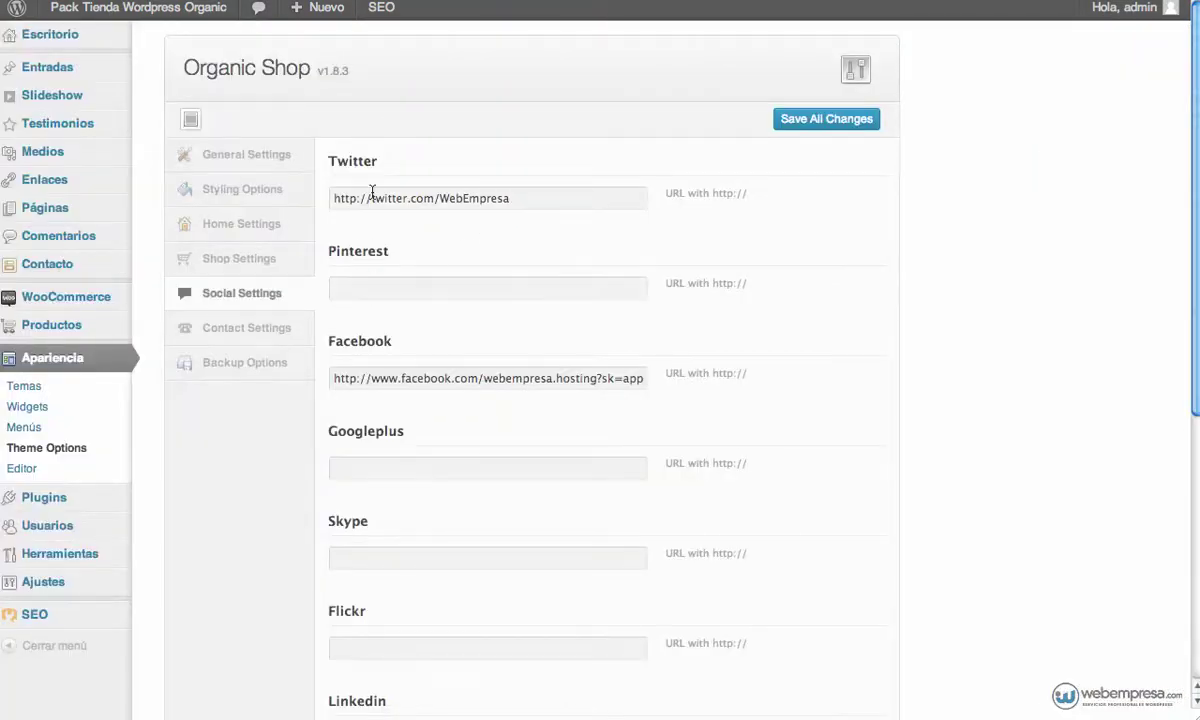
# - Enter # as the Pinterest link, save the theme options and check the social icons in the storefront header
pyautogui.click(398, 287)
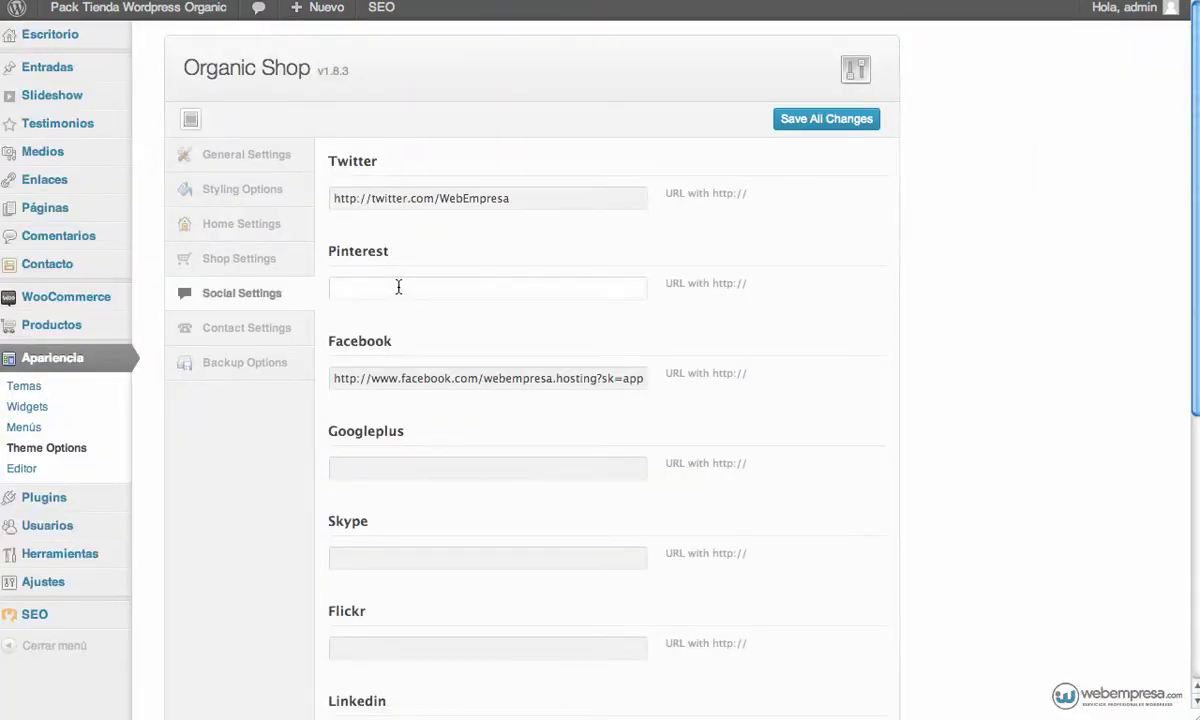
pyautogui.write('#')
pyautogui.click(826, 119)
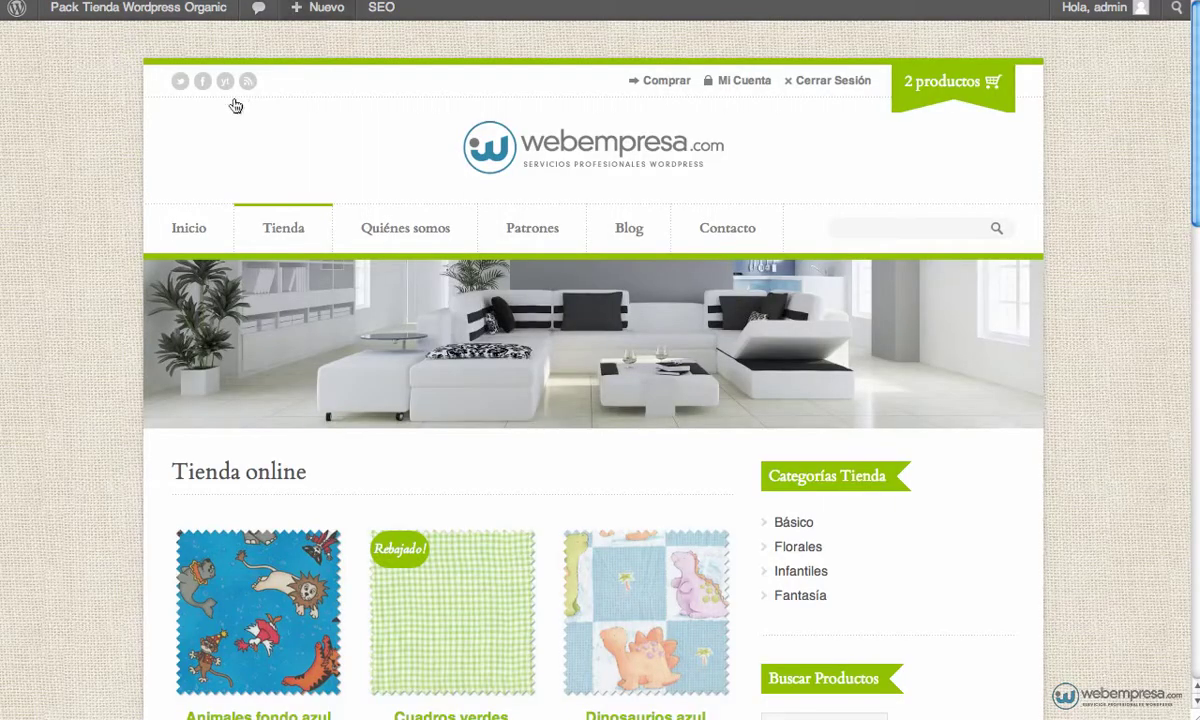
pyautogui.click(475, 180)
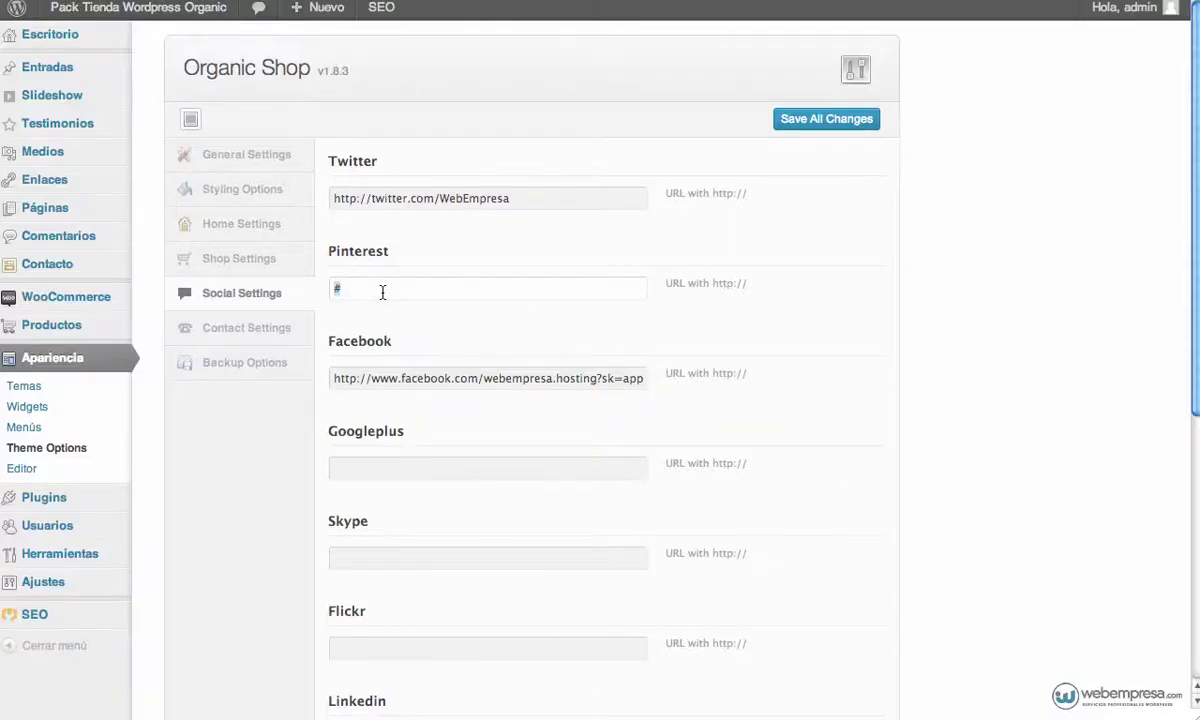
# - Clear the Pinterest link, review the domain part of the RSS Feed URL and save the theme options
pyautogui.click(382, 290)
pyautogui.press('BackSpace')
pyautogui.scroll(-5, 768, 492)
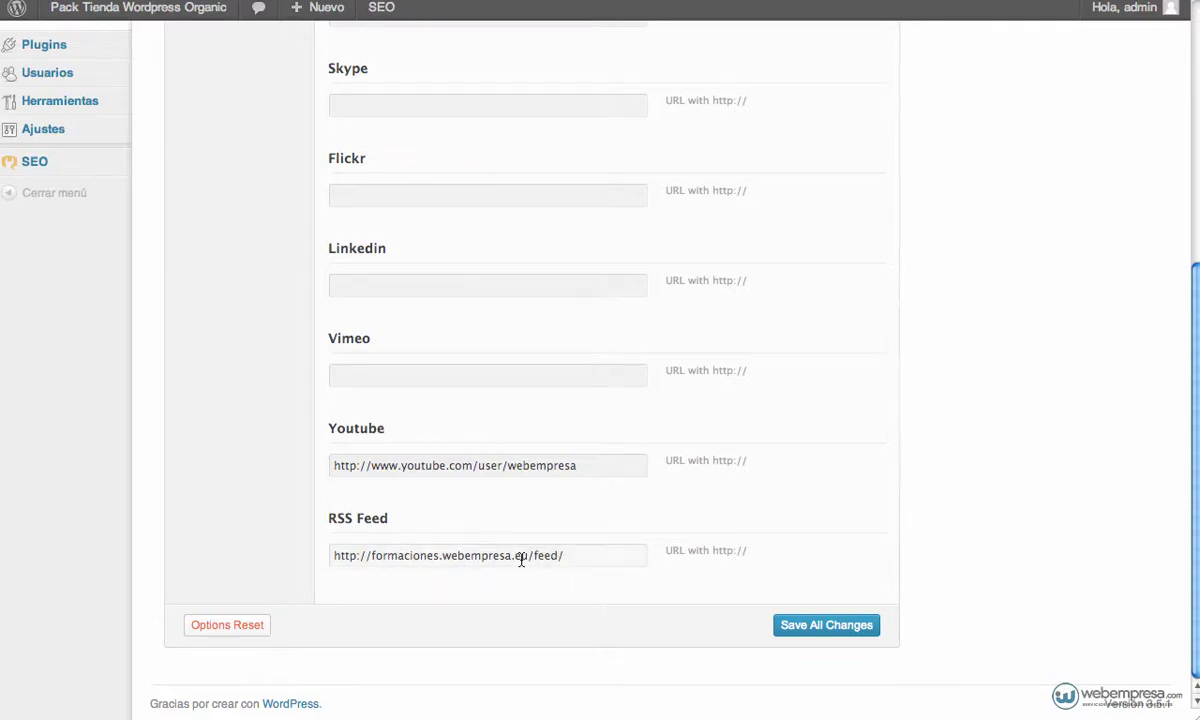
pyautogui.moveTo(528, 556); pyautogui.dragTo(331, 555)
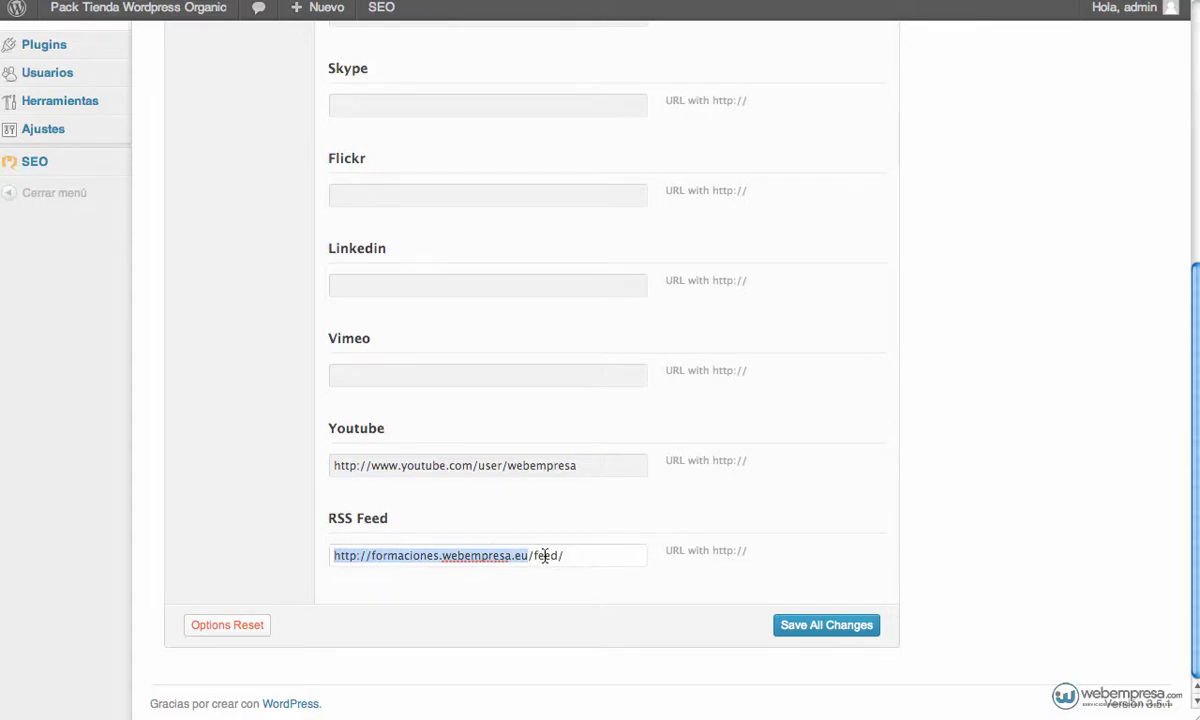
pyautogui.scroll(1, 536, 567)
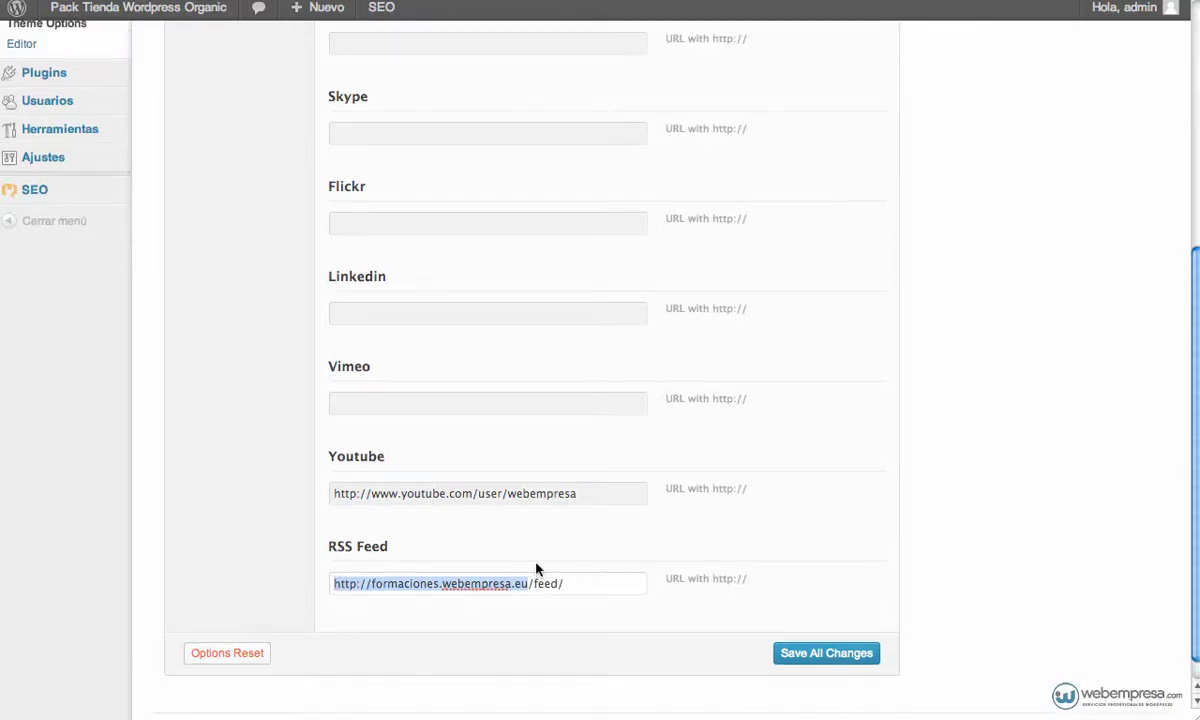
pyautogui.click(833, 658)
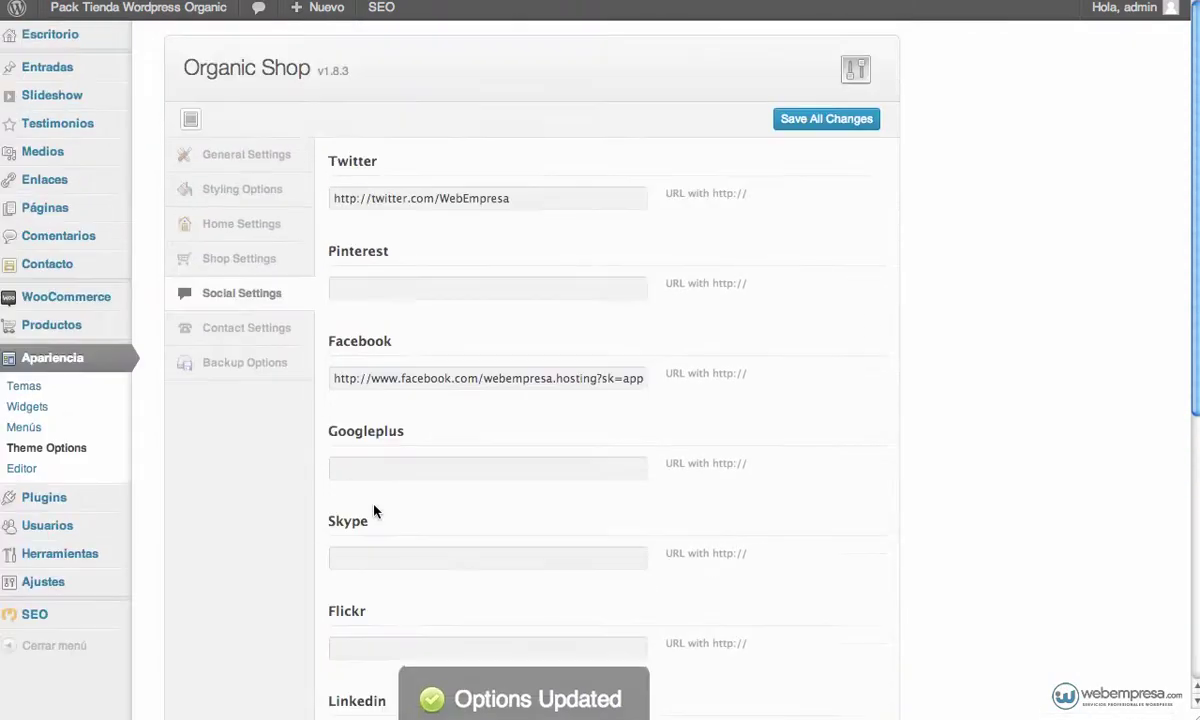
# - Review the contact form, address and Google Map fields in the Contact Settings, and open the Backup Options
pyautogui.click(269, 332)
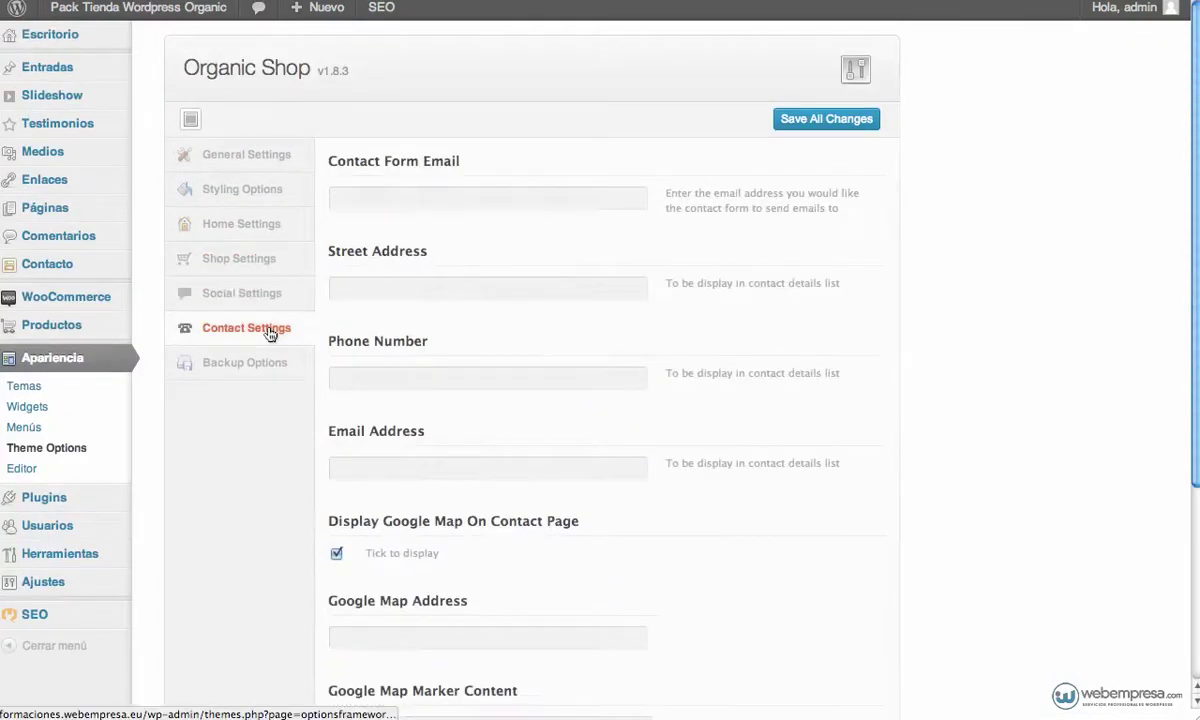
pyautogui.scroll(-5, 557, 292)
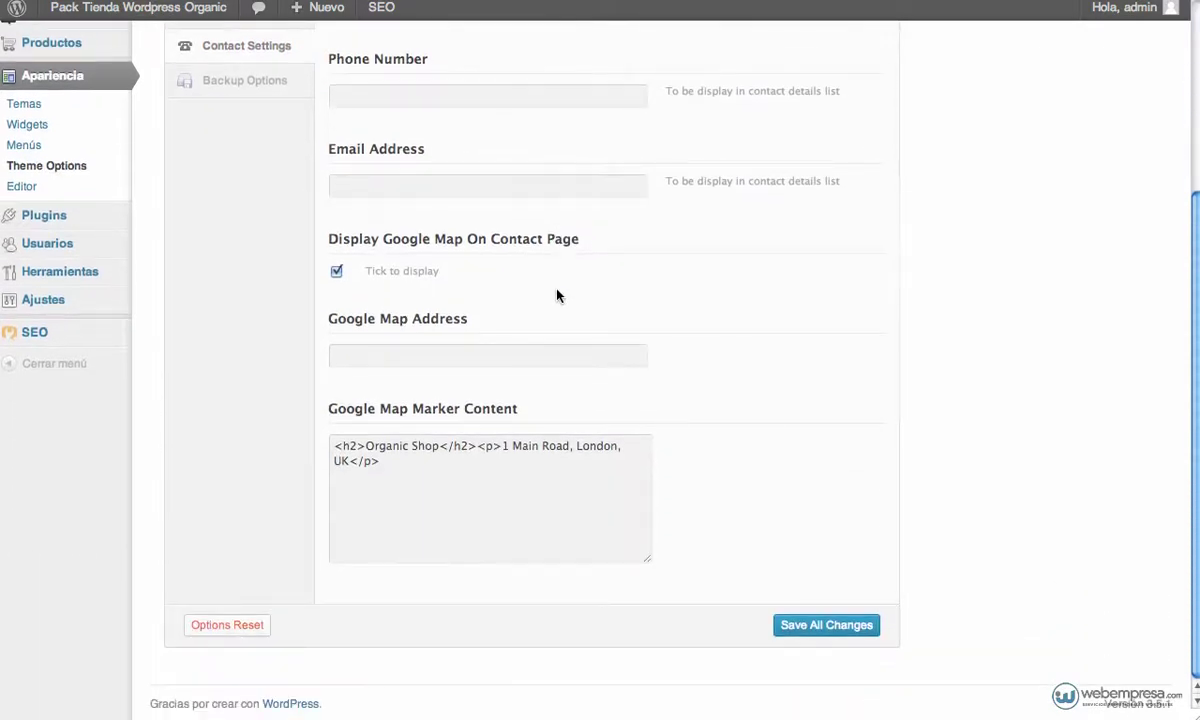
pyautogui.scroll(5, 263, 234)
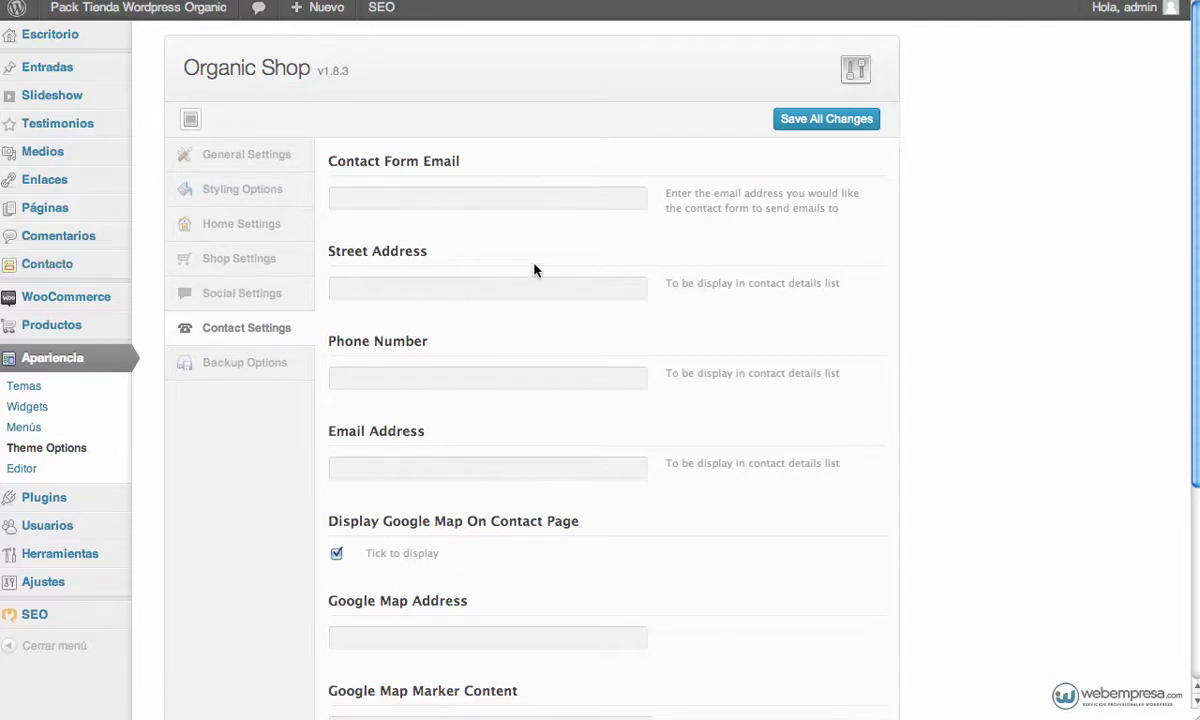
pyautogui.scroll(-3, 534, 270)
pyautogui.scroll(3, 534, 270)
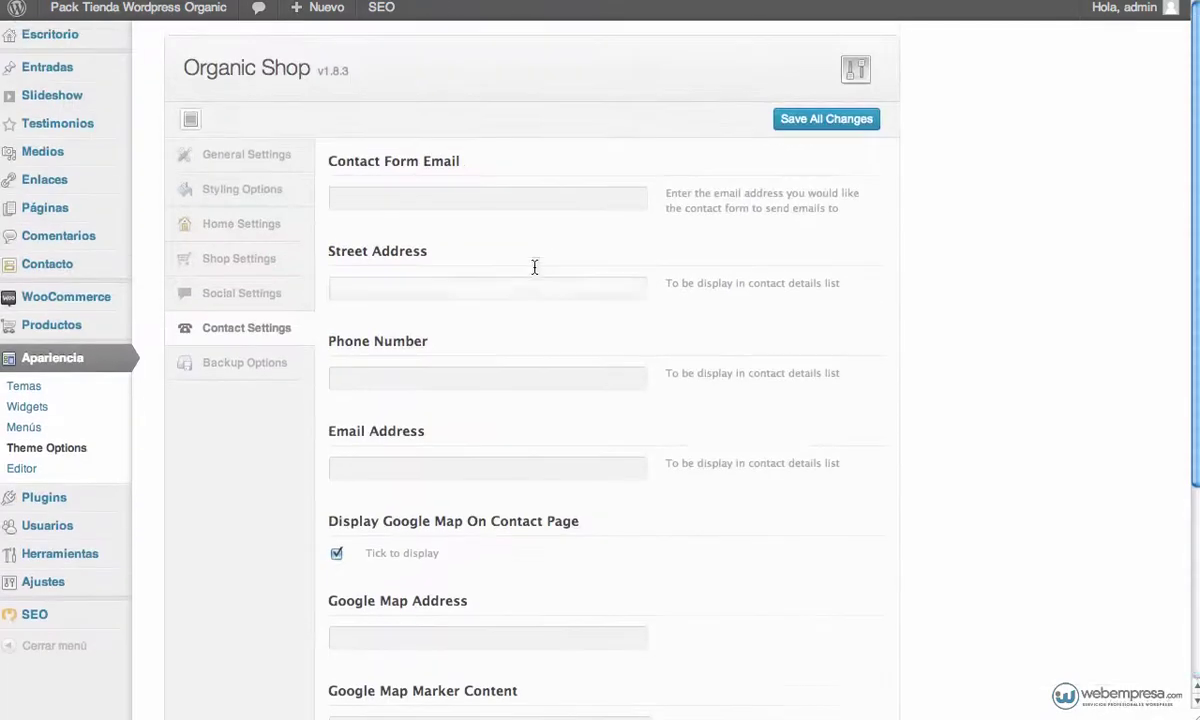
pyautogui.click(237, 368)
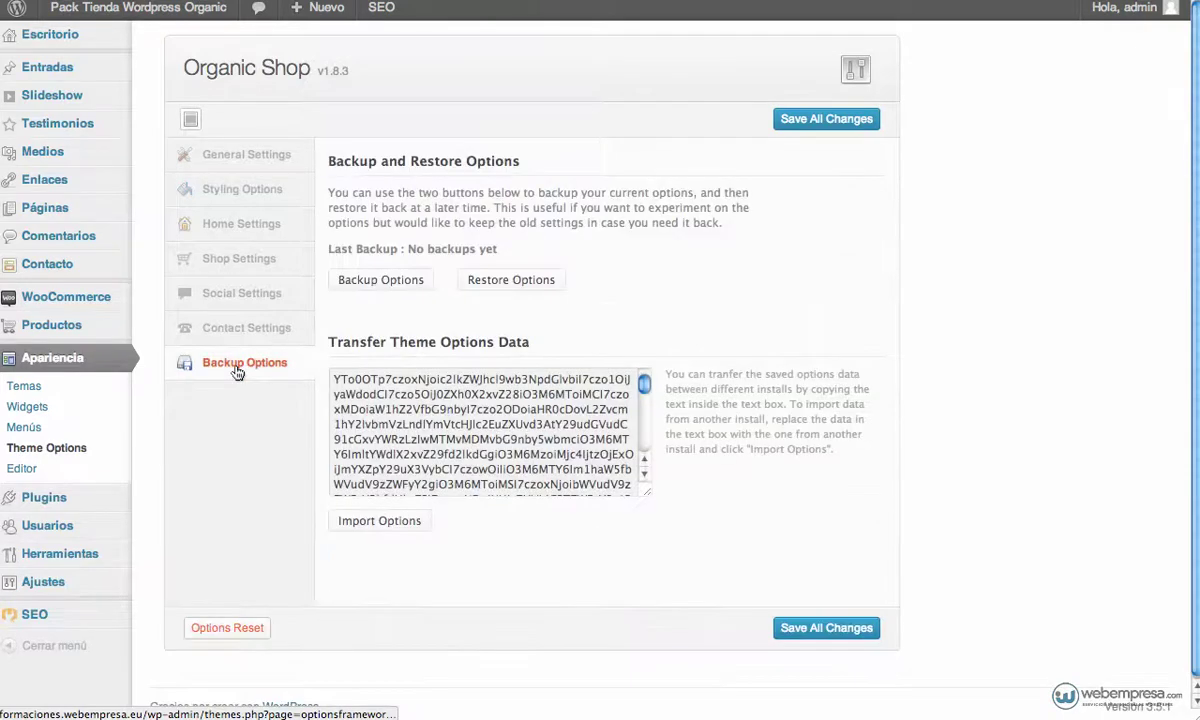